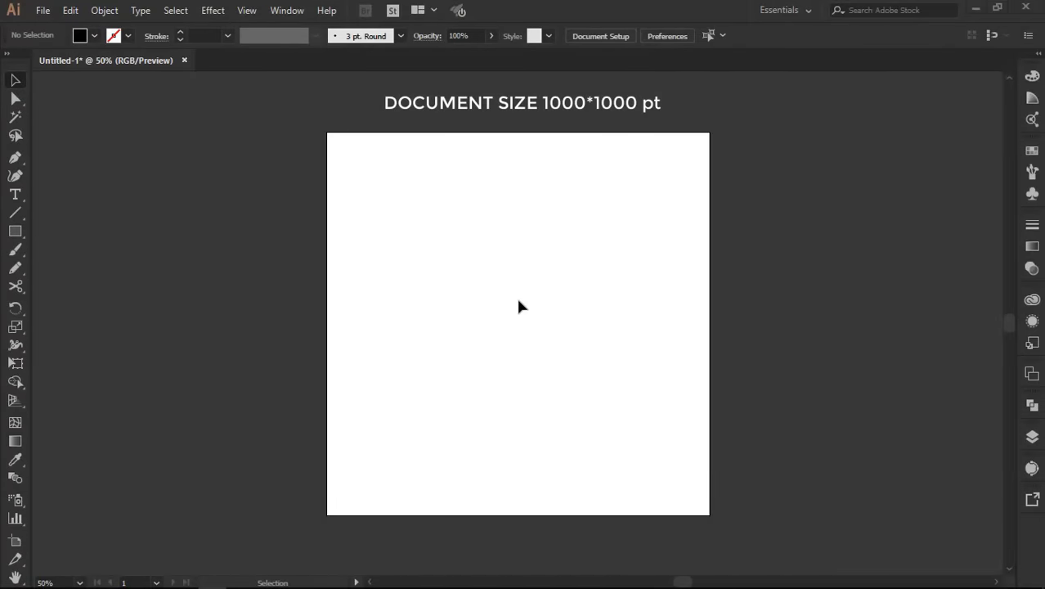
Create a 500 pt square rectangle on the artboard.
click(247, 9)
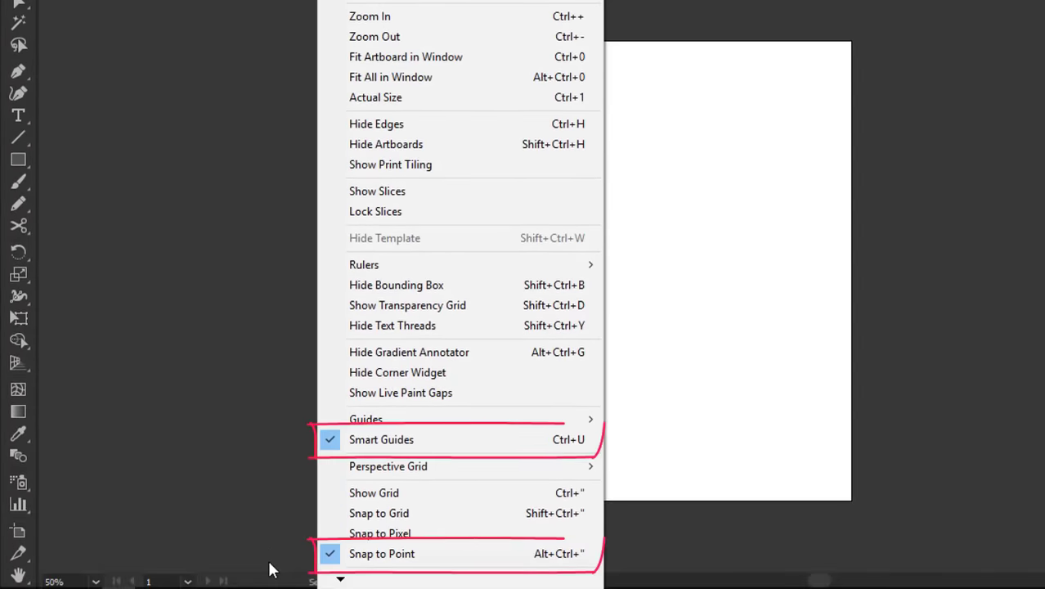
click(267, 557)
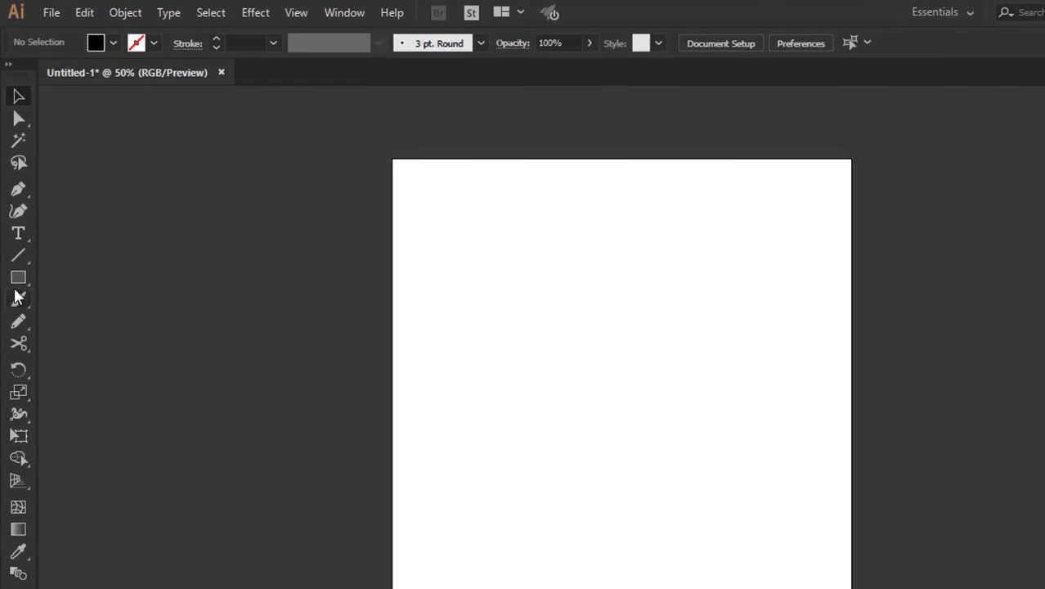
click(18, 277)
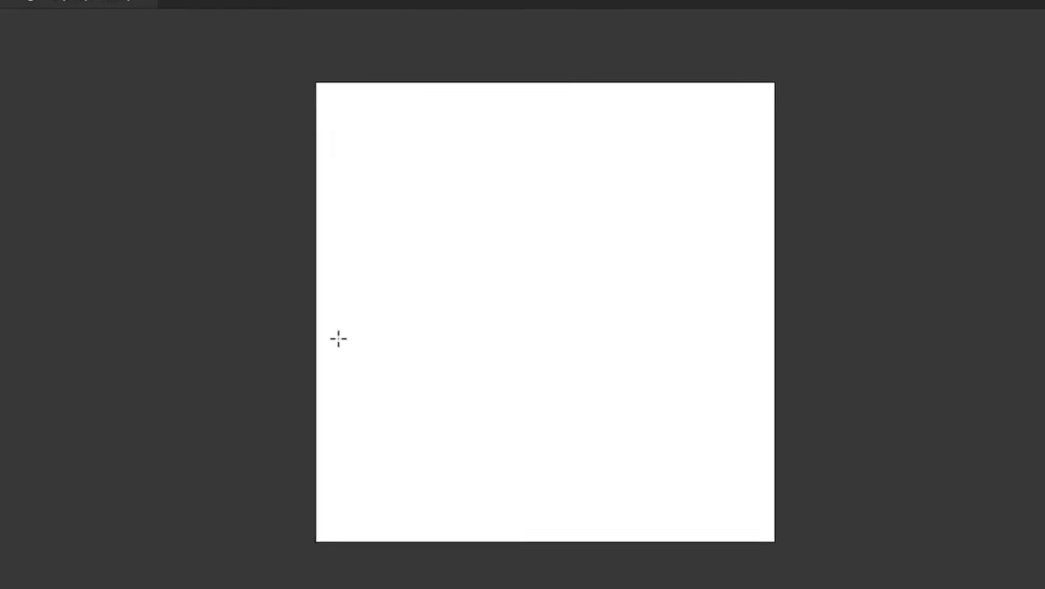
click(371, 203)
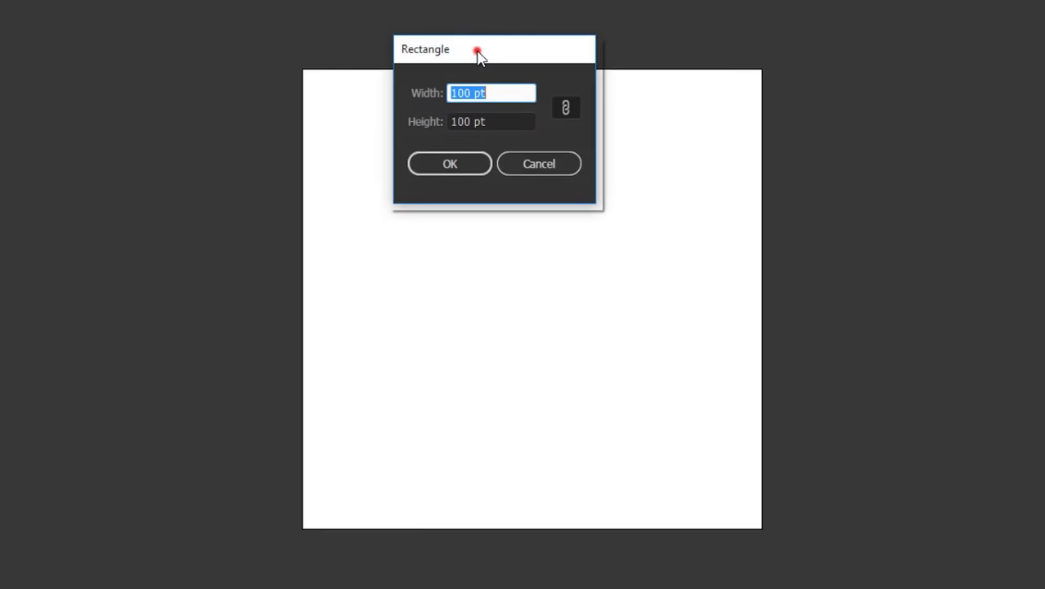
drag(478, 53, 502, 216)
double_click(493, 256)
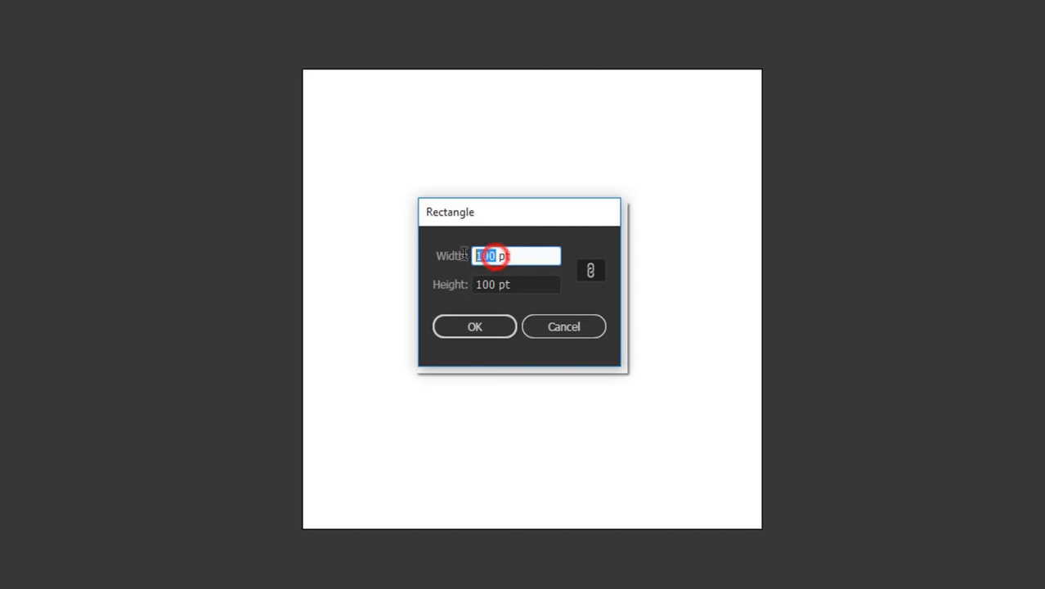
text(50)
key(Return)
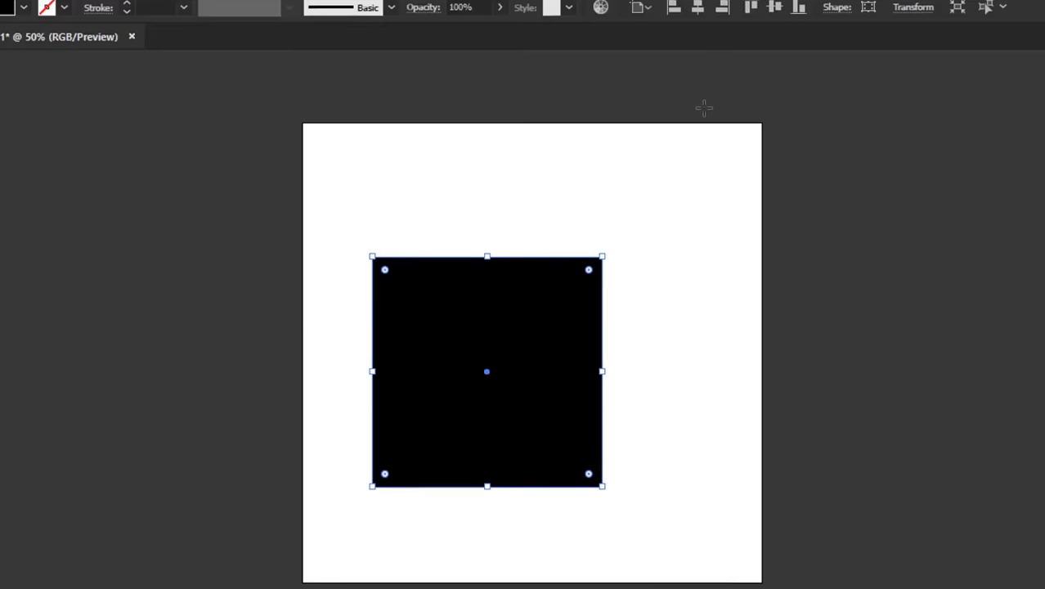
Centre the square on the artboard and give it no fill and a black stroke.
click(698, 42)
click(774, 43)
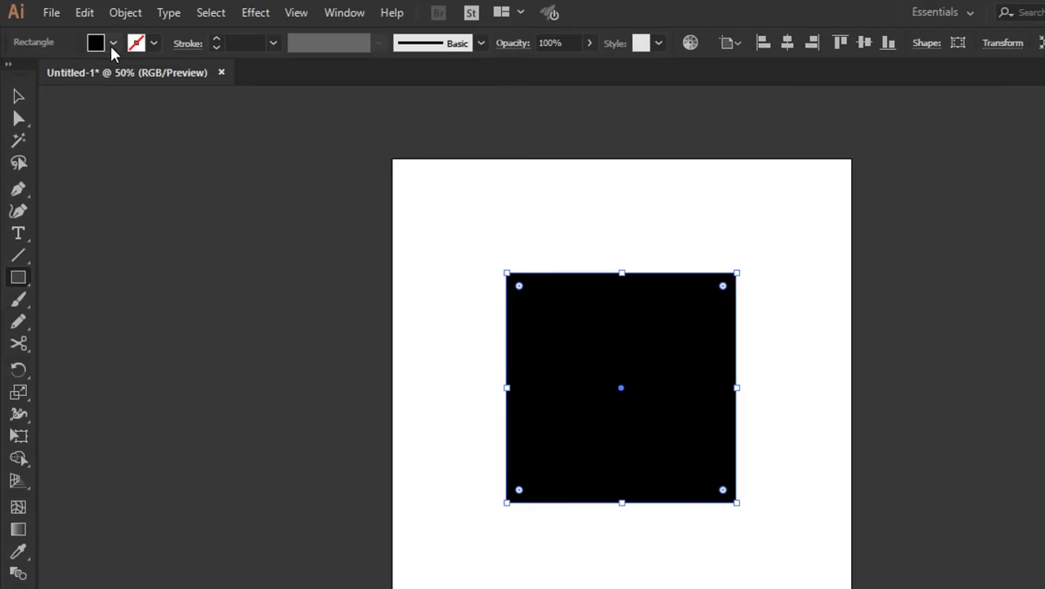
click(113, 43)
click(12, 79)
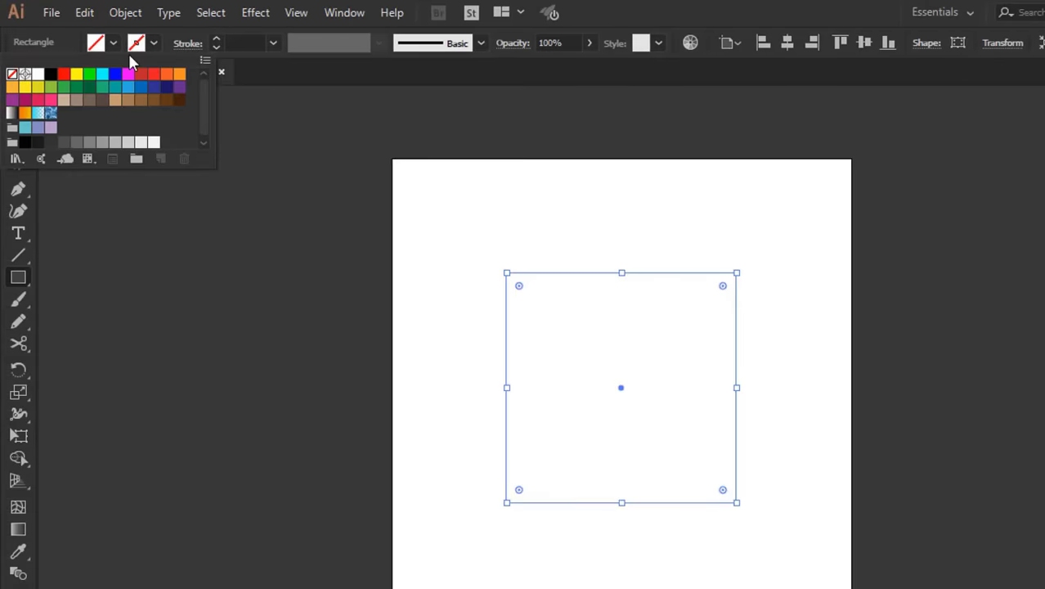
click(153, 45)
click(51, 75)
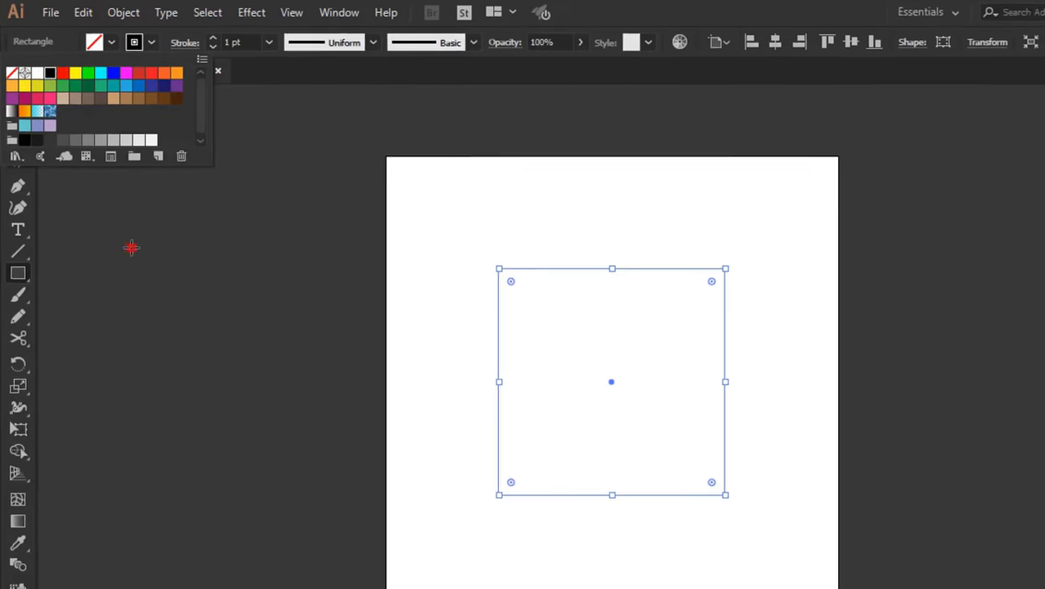
click(129, 245)
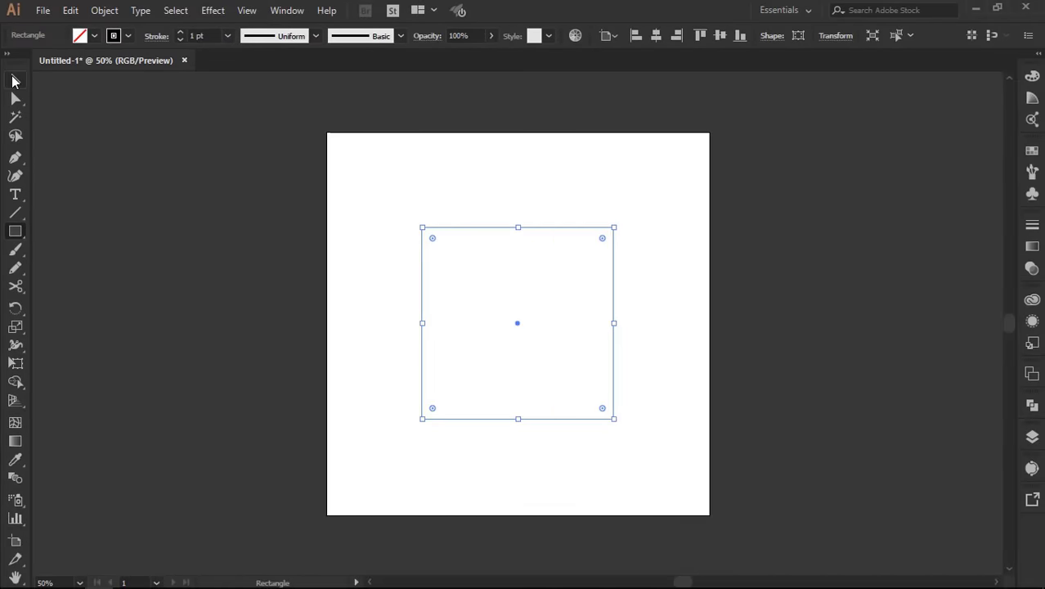
Lock the outlined square with Object > Lock > Selection.
click(13, 79)
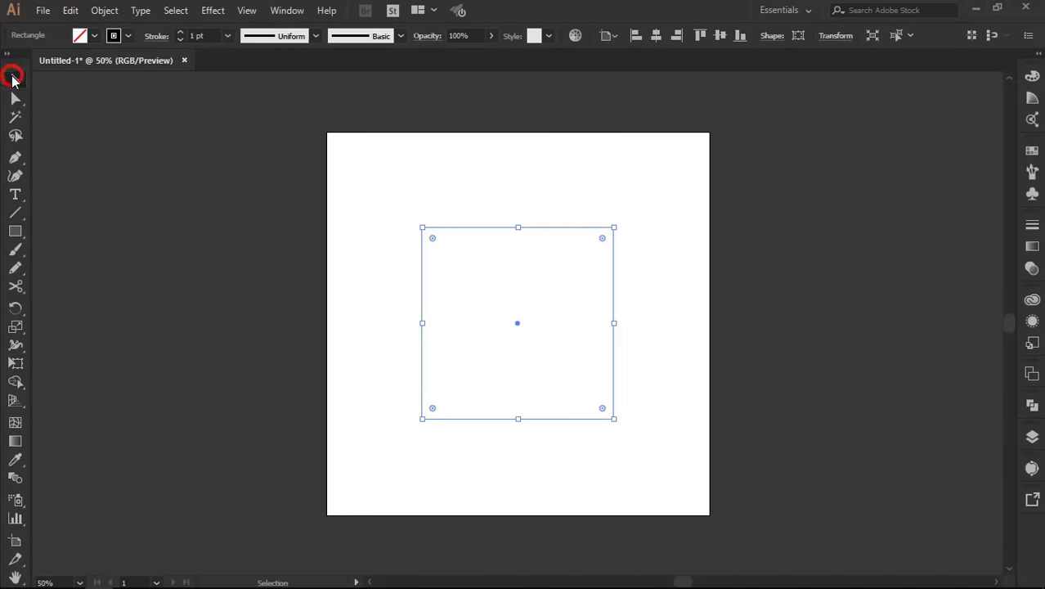
click(362, 249)
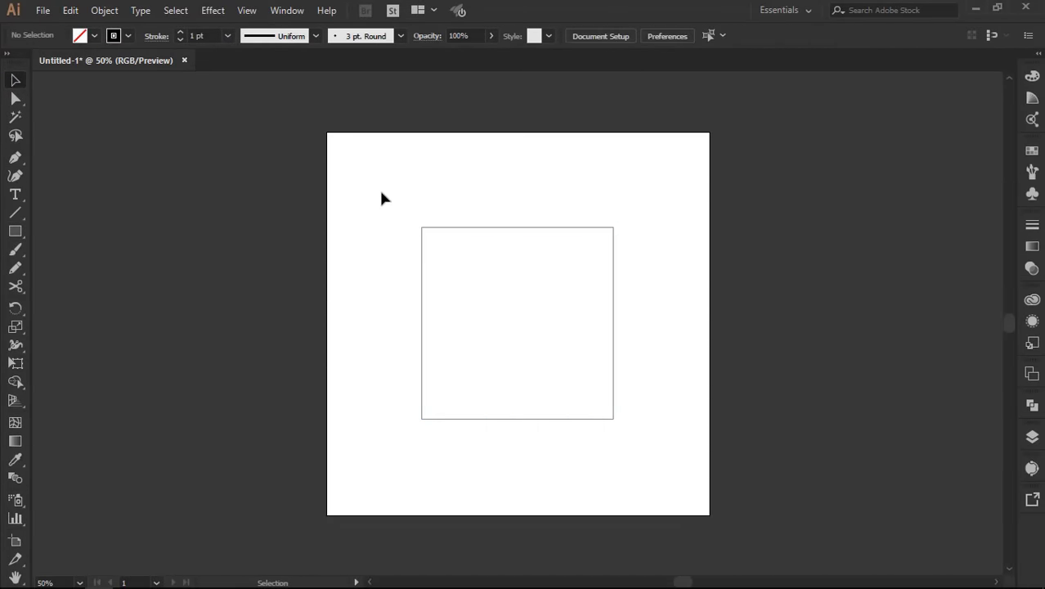
drag(449, 279, 465, 294)
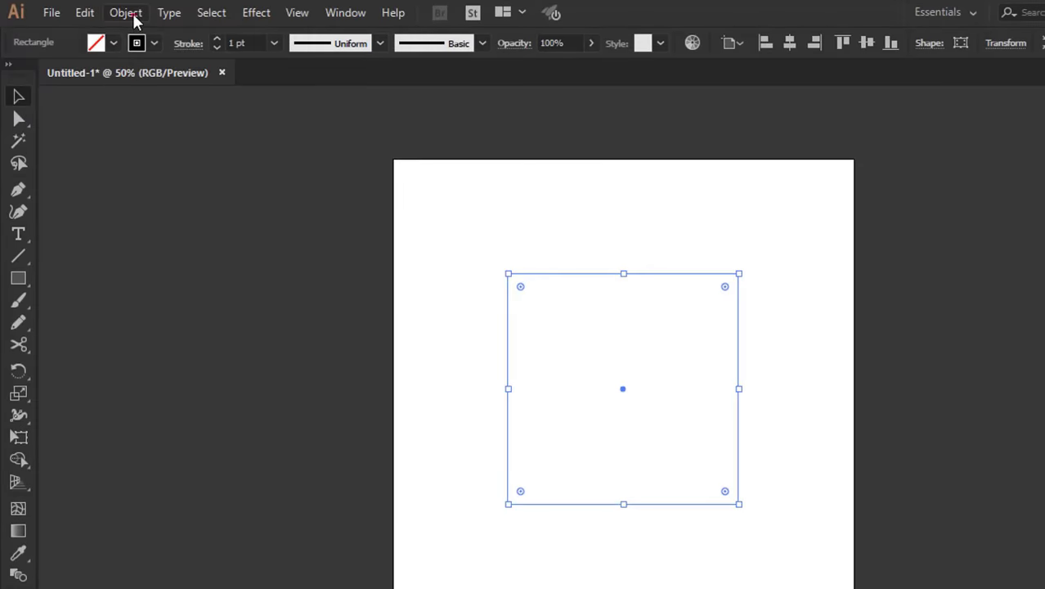
click(123, 12)
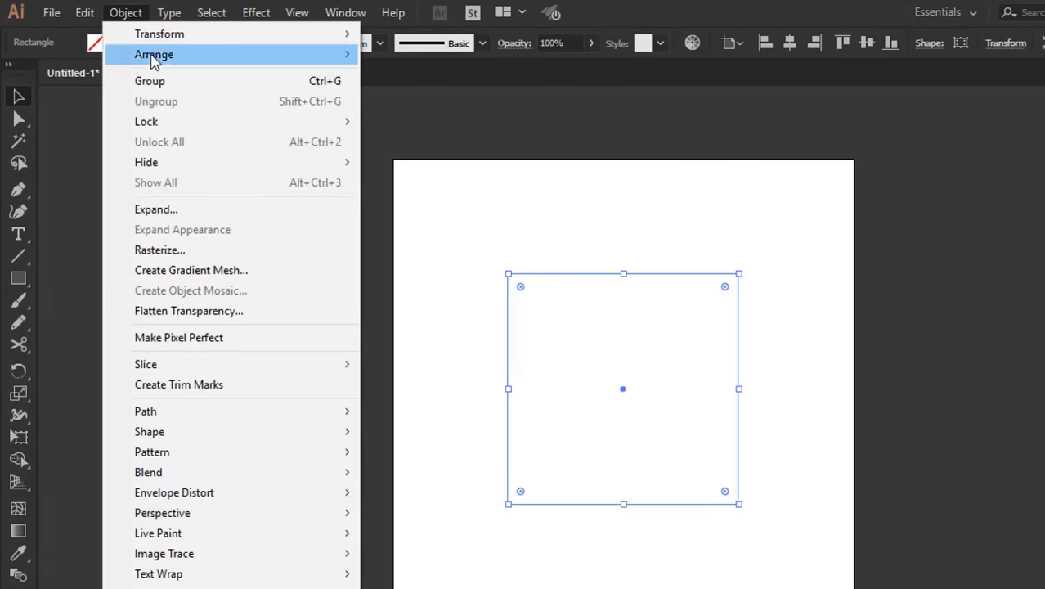
click(301, 122)
click(397, 123)
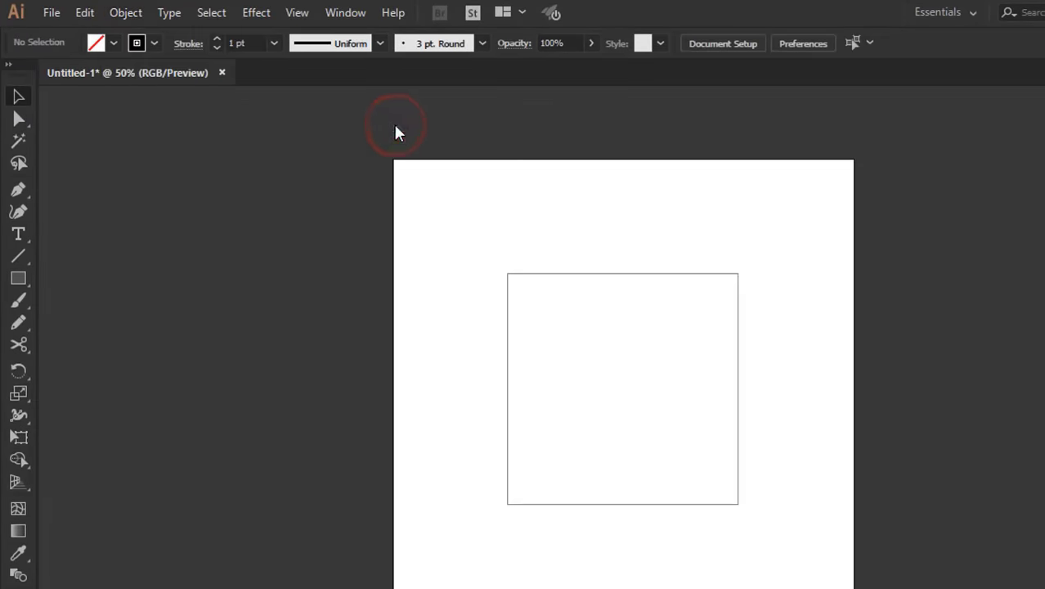
click(551, 344)
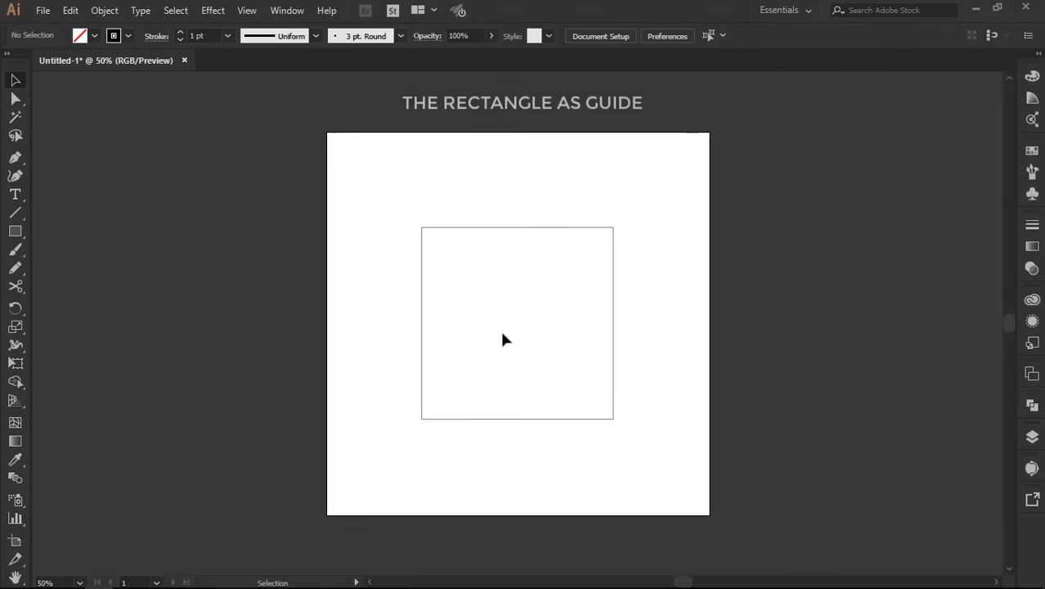
Zoom in and draw a 100 pt square inside the guide square.
key(ctrl+equal)
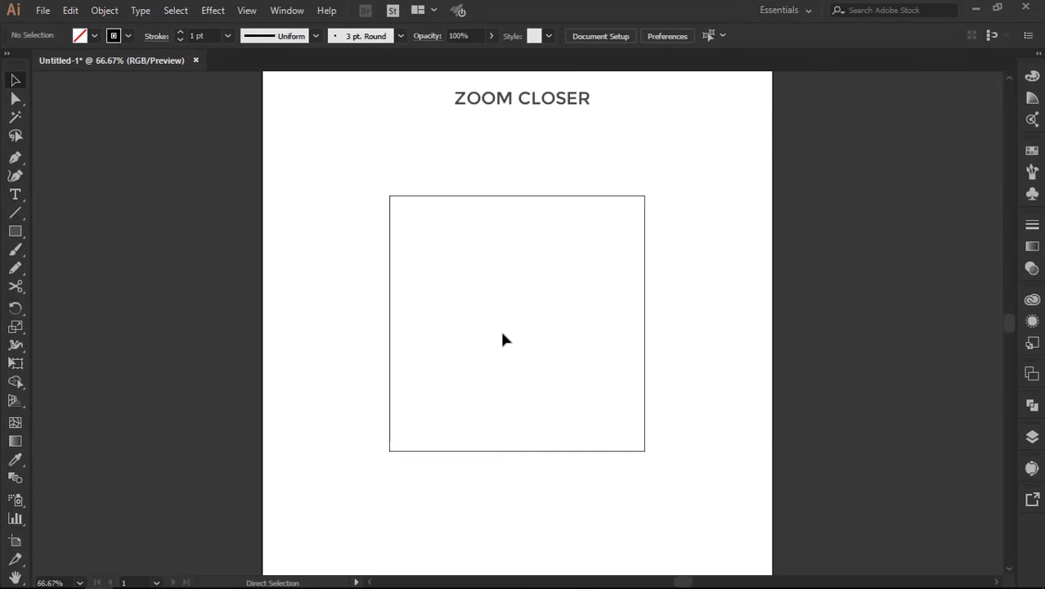
key(ctrl+equal)
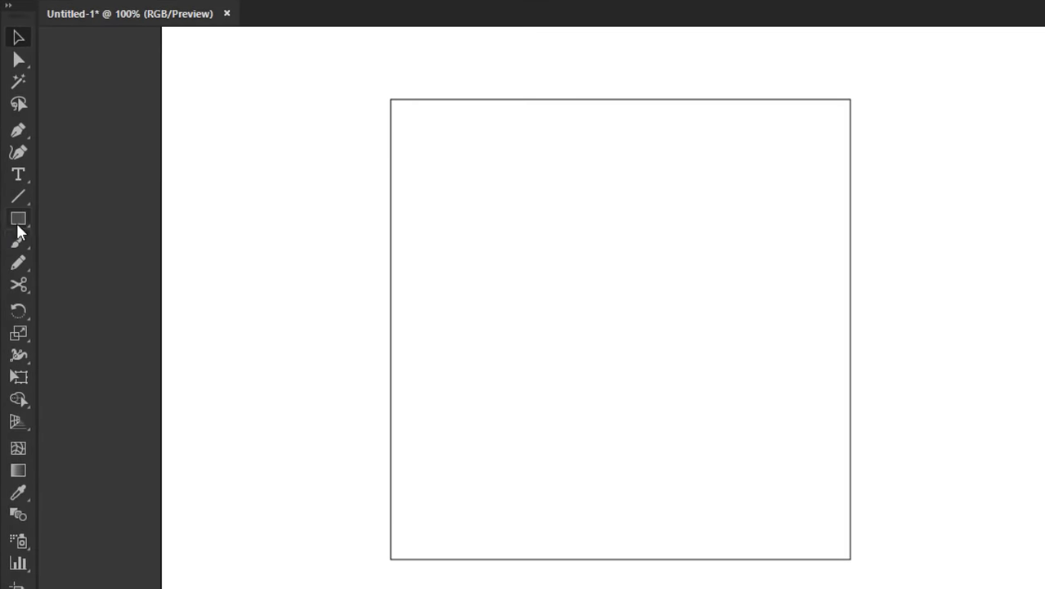
click(16, 229)
click(439, 246)
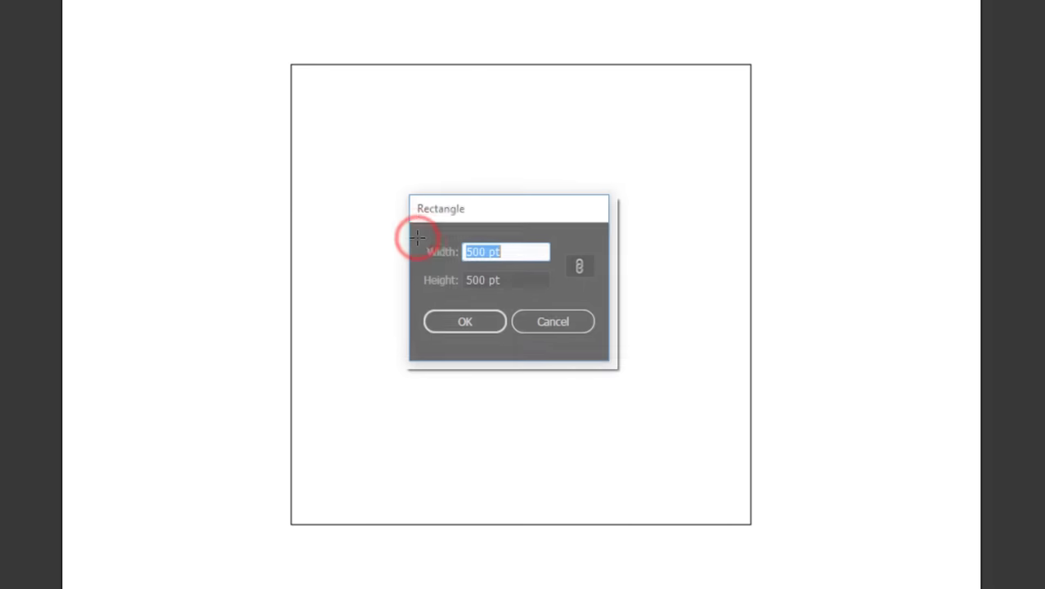
click(490, 205)
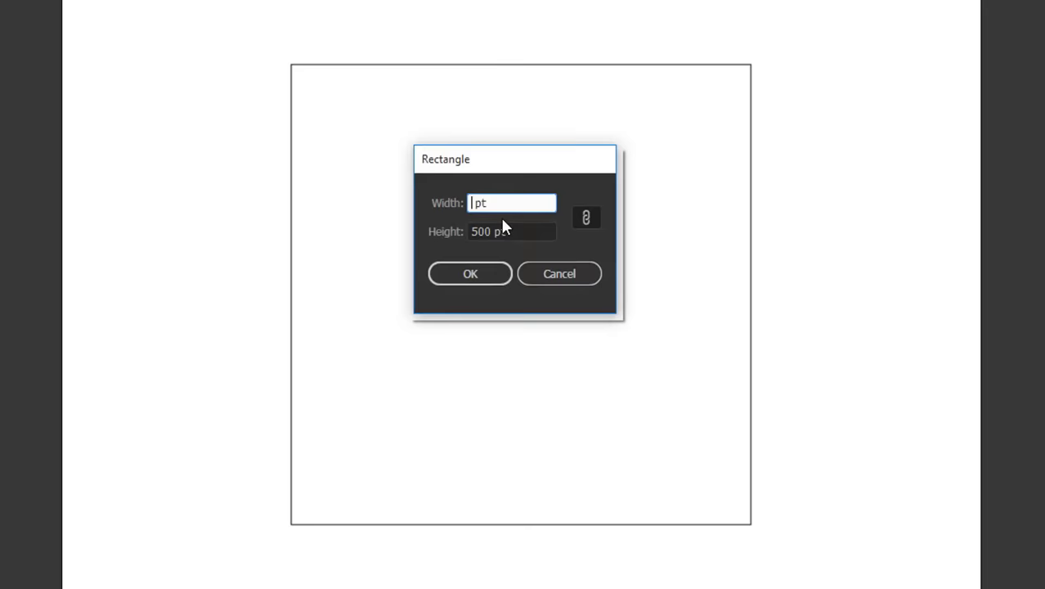
text(100)
key(Return)
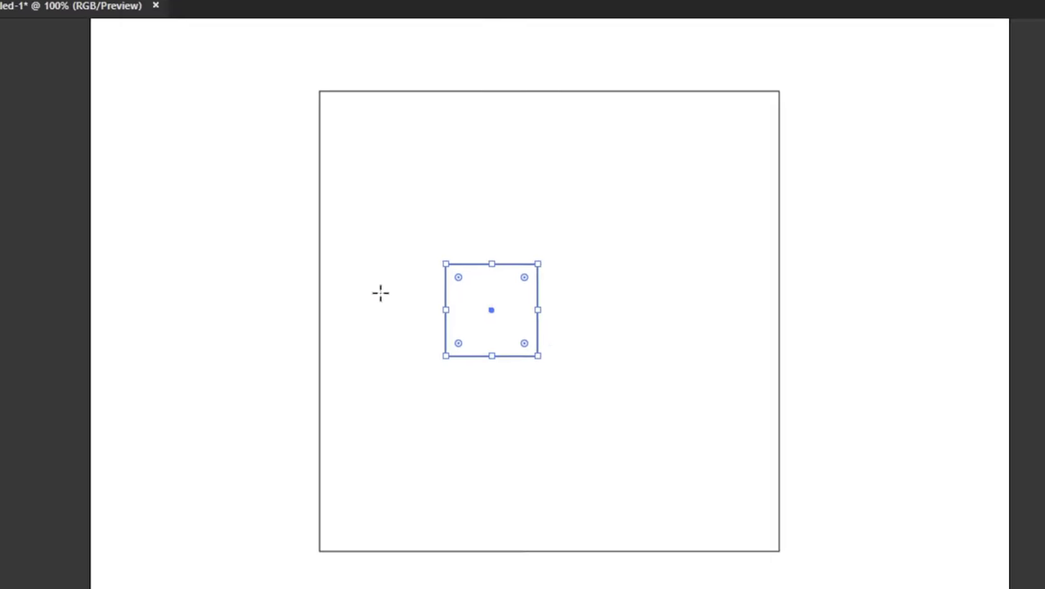
Give the small square no stroke and a solid black fill.
click(153, 44)
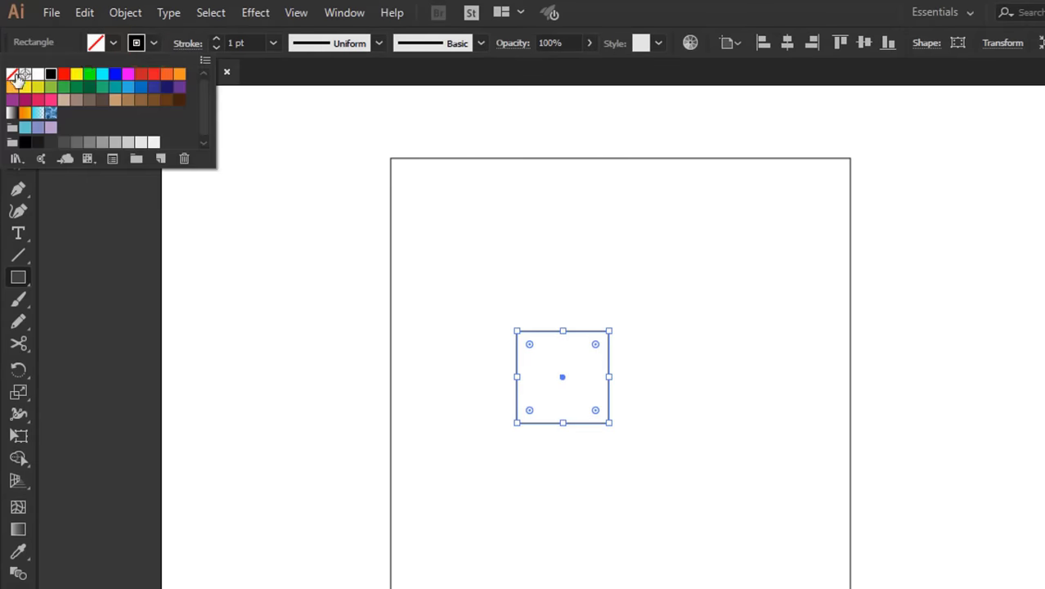
click(12, 74)
click(111, 45)
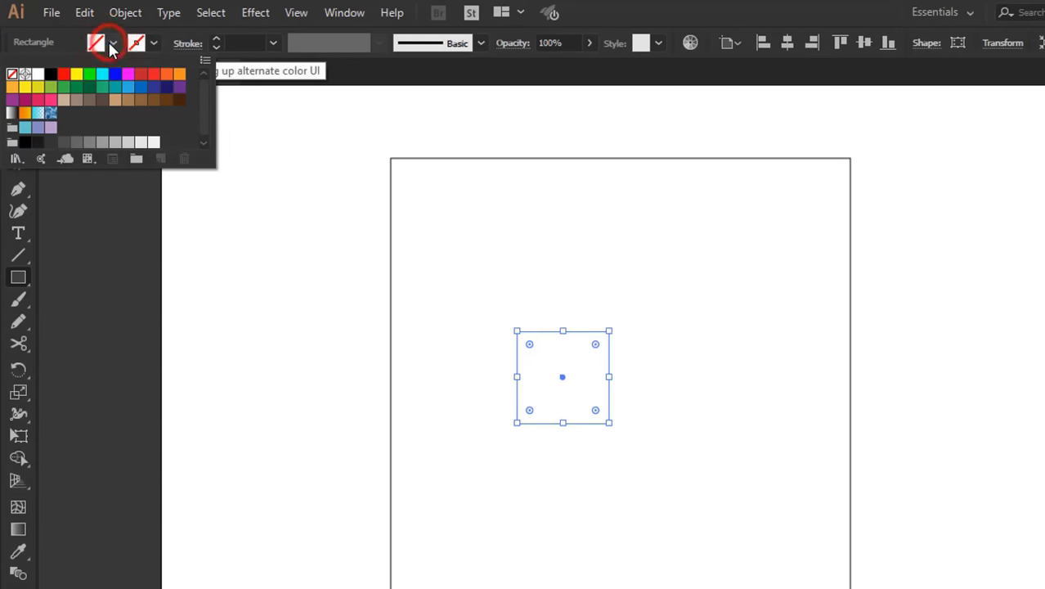
click(51, 74)
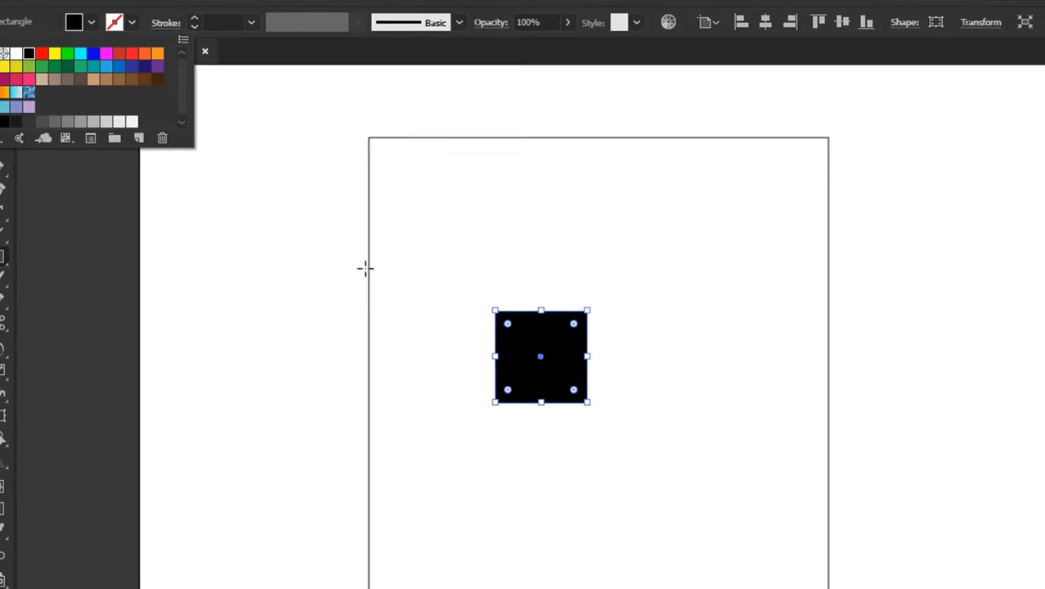
click(417, 285)
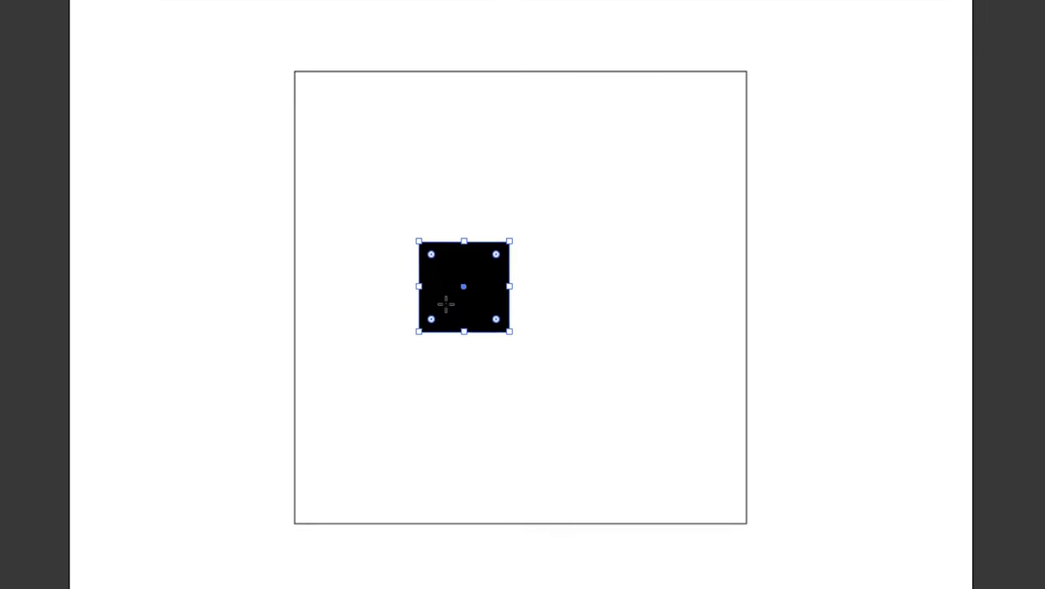
Rotate the black square into a diamond and move it to the upper left.
click(16, 82)
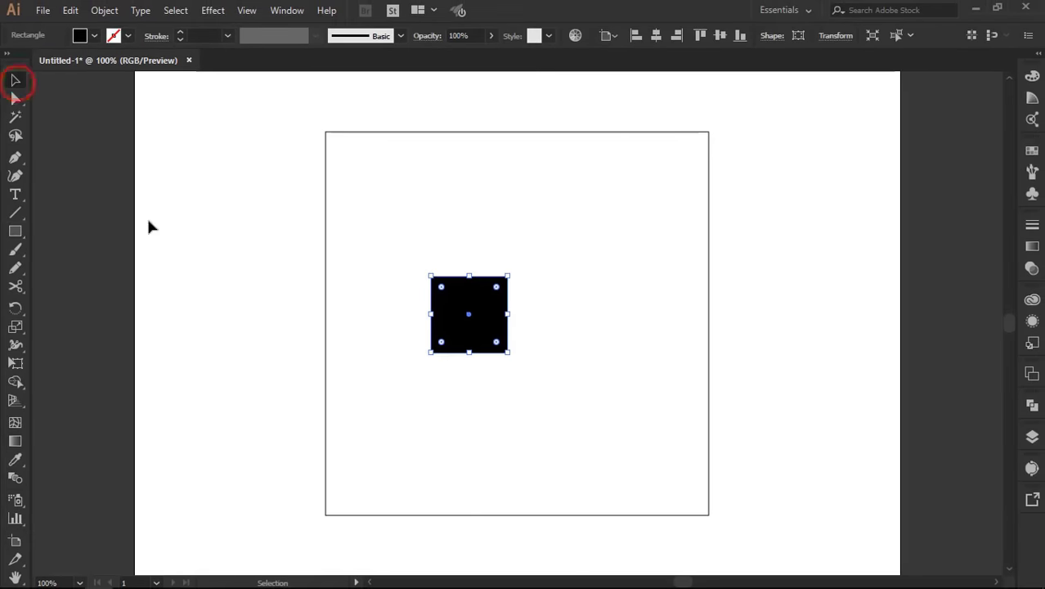
drag(510, 357, 486, 411)
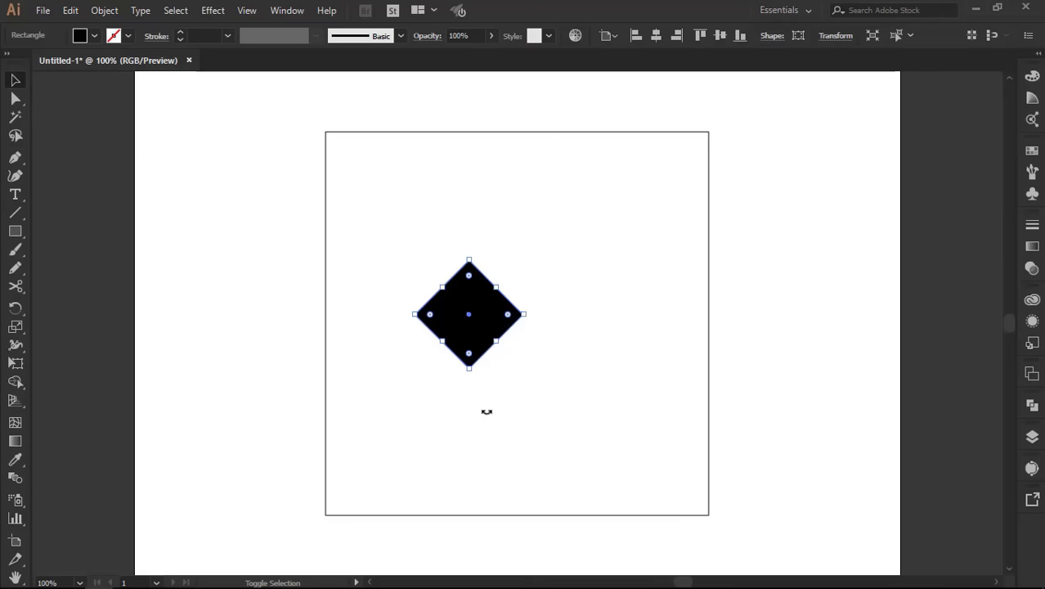
click(487, 413)
drag(477, 330, 408, 232)
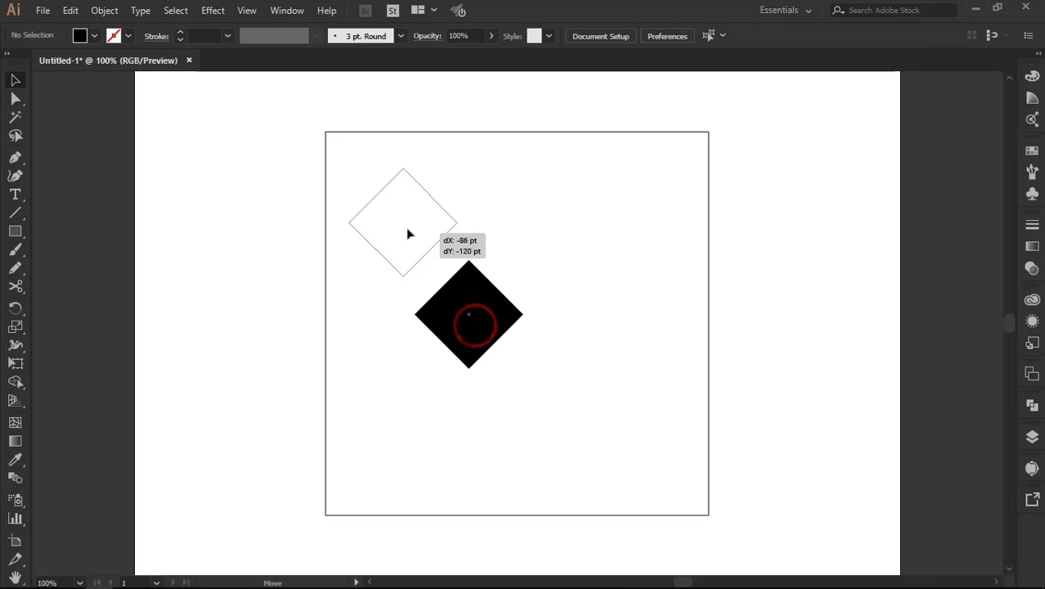
Copy the diamond and paste three copies at the upper right, lower left and lower right.
key(ctrl+c)
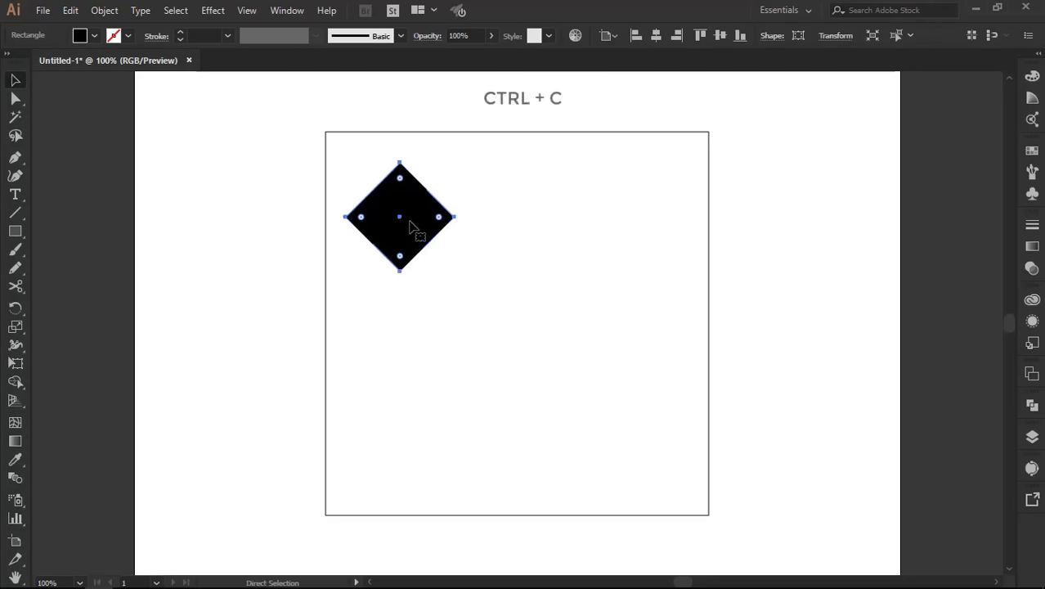
key(ctrl+v)
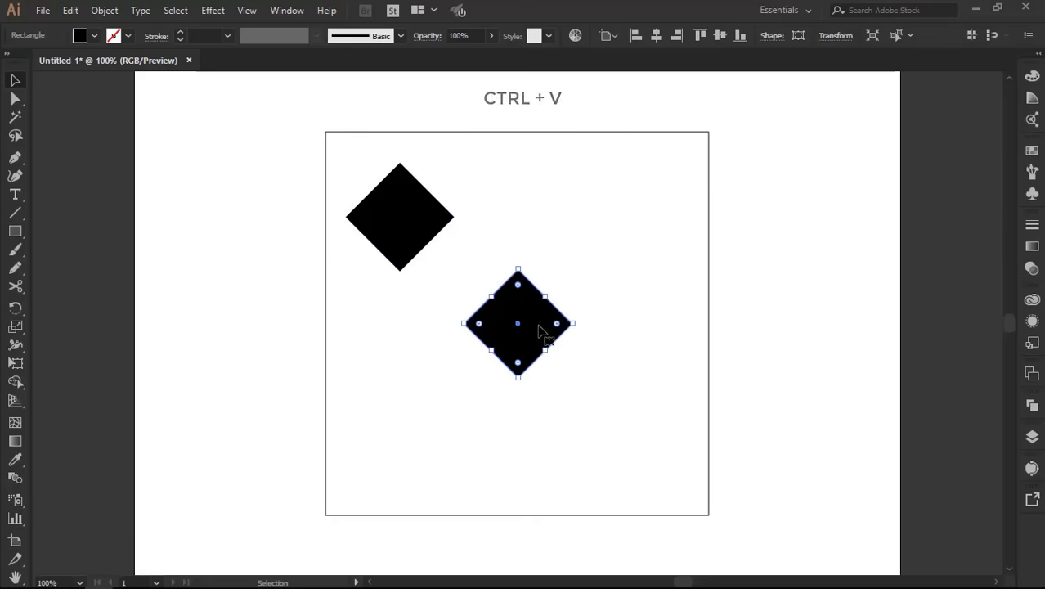
drag(543, 331, 641, 221)
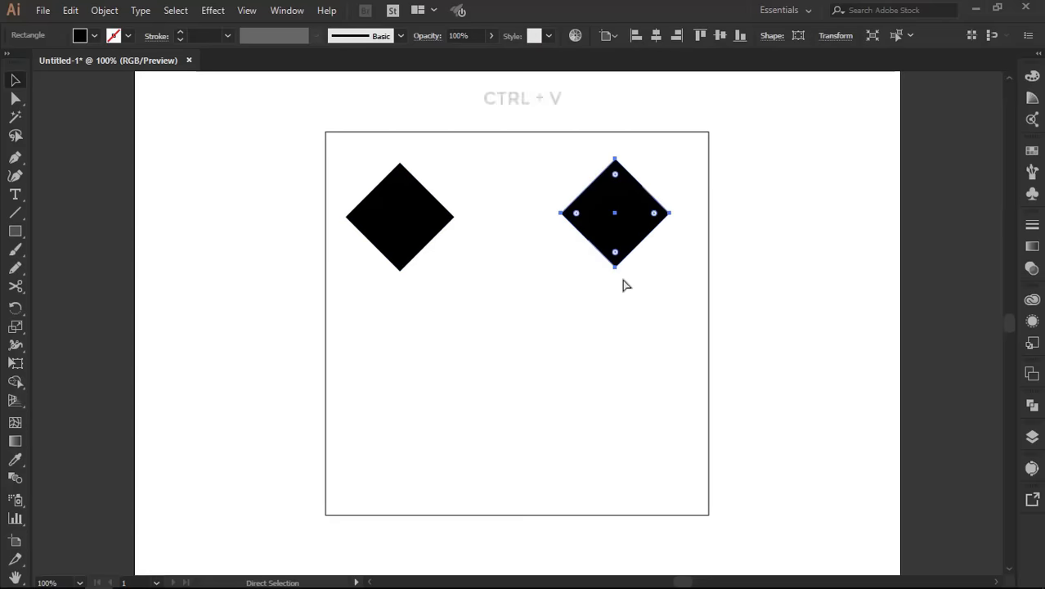
key(ctrl+v)
drag(540, 320, 444, 422)
key(ctrl+v)
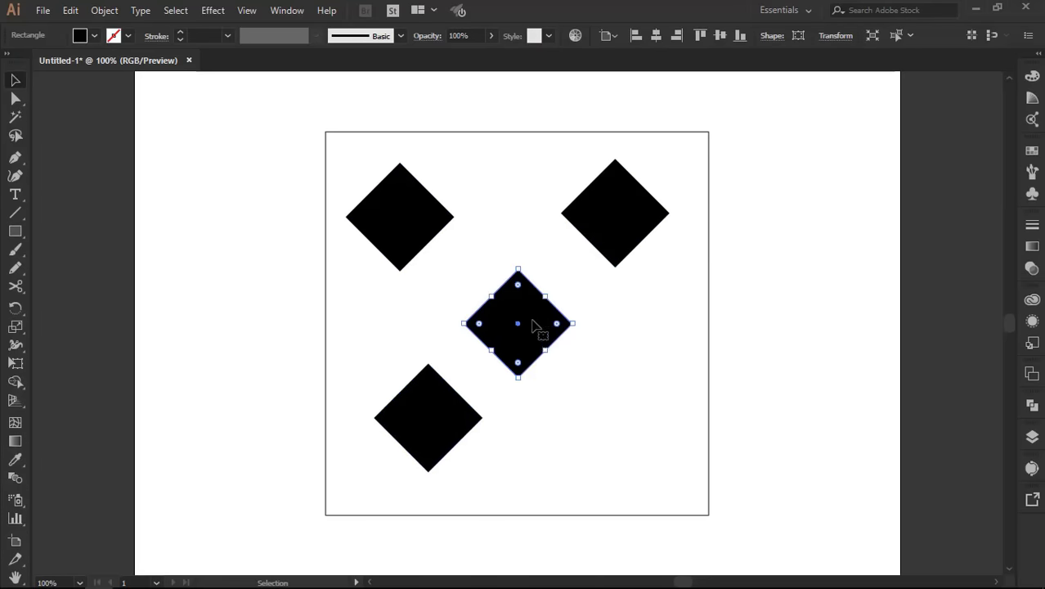
mouse_move(532, 324)
mouse_down()
mouse_move(567, 380)
mouse_move(642, 424)
mouse_up()
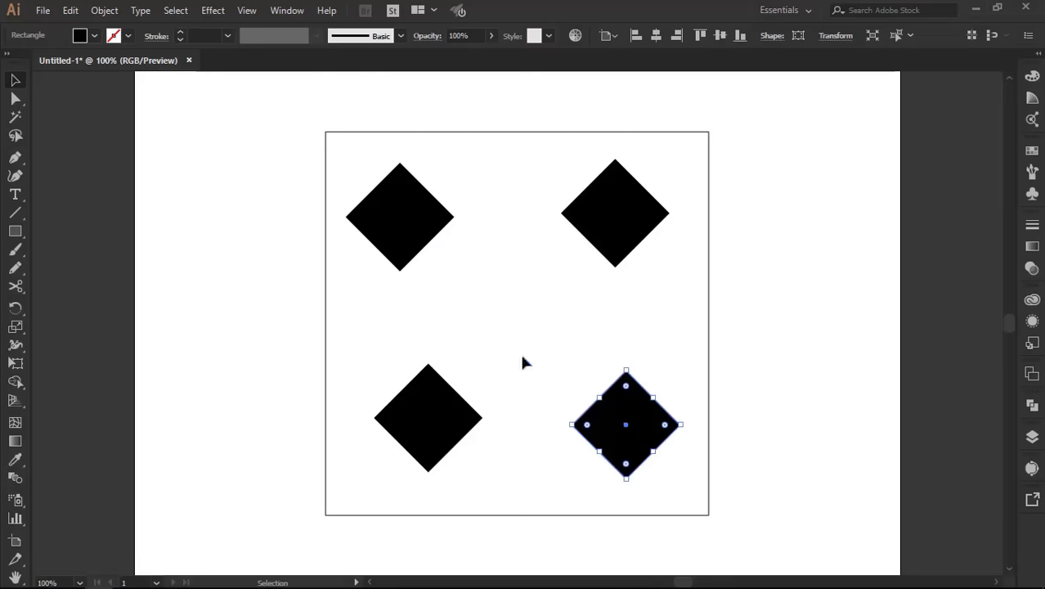
Snap the top-left, top-right, bottom-right and bottom-left diamonds' centres onto the matching square corners.
drag(431, 231, 356, 145)
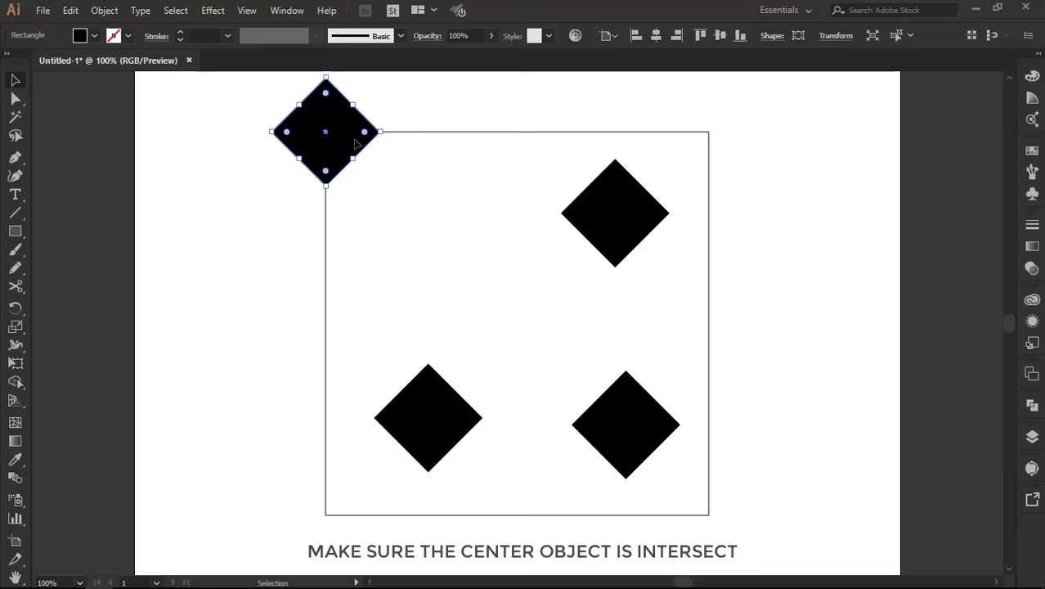
mouse_move(624, 224)
mouse_down()
mouse_move(700, 193)
mouse_move(713, 145)
mouse_up()
mouse_move(655, 431)
mouse_down()
mouse_move(691, 485)
mouse_move(737, 521)
mouse_up()
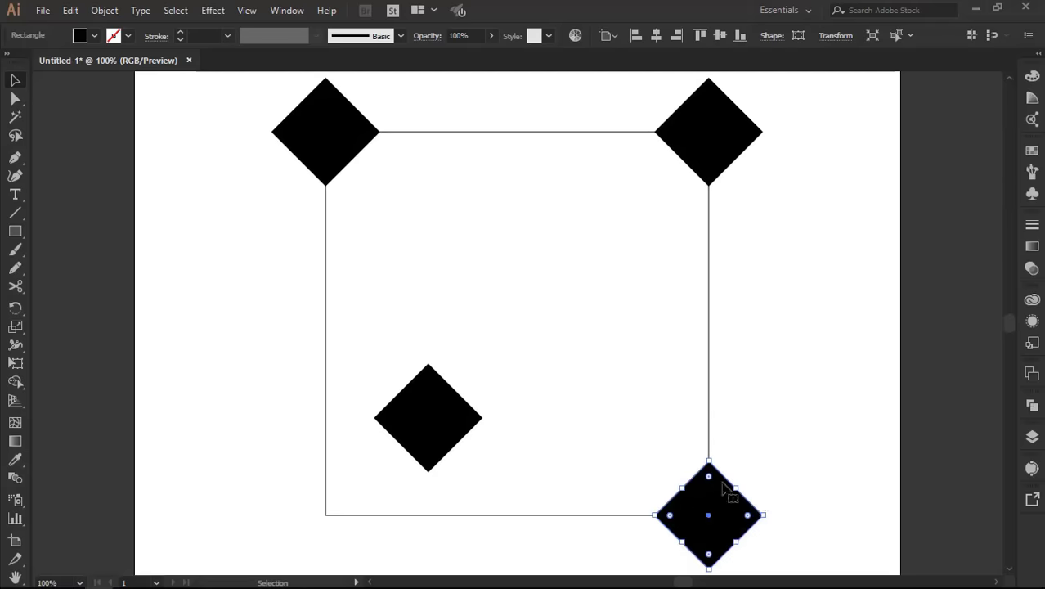
mouse_move(477, 419)
mouse_down()
mouse_move(408, 489)
mouse_move(365, 514)
mouse_up()
click(443, 470)
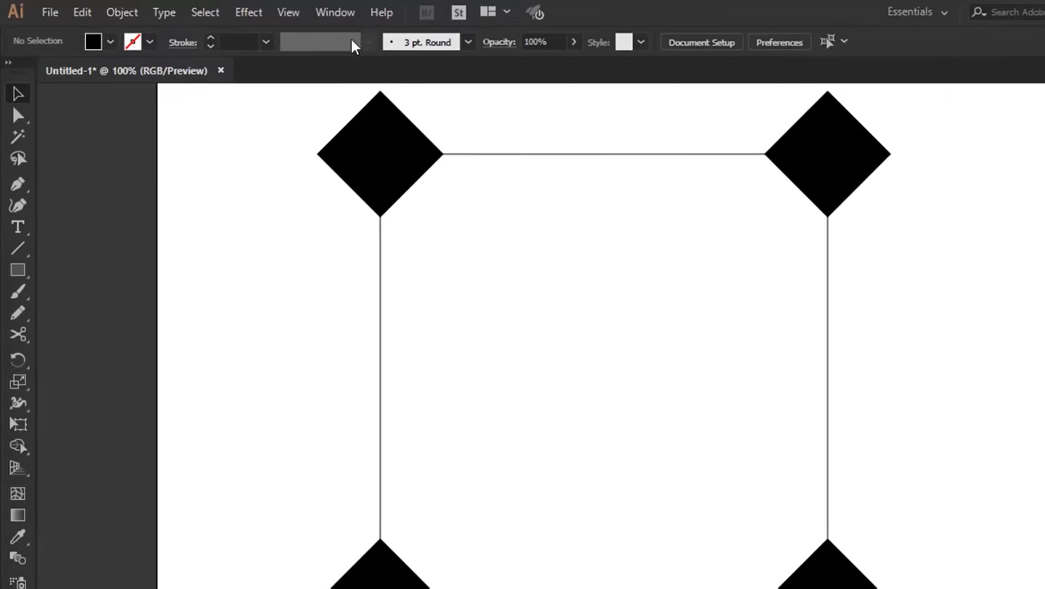
Show the Transform panel and select the top-right diamond to read X 750 pt, Y 250 pt.
click(344, 12)
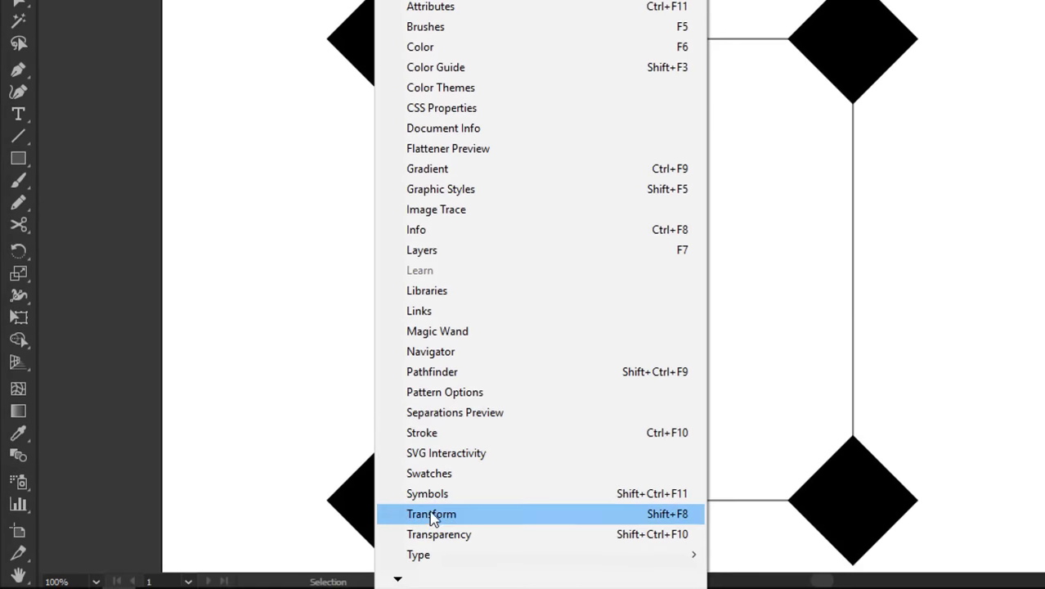
click(432, 517)
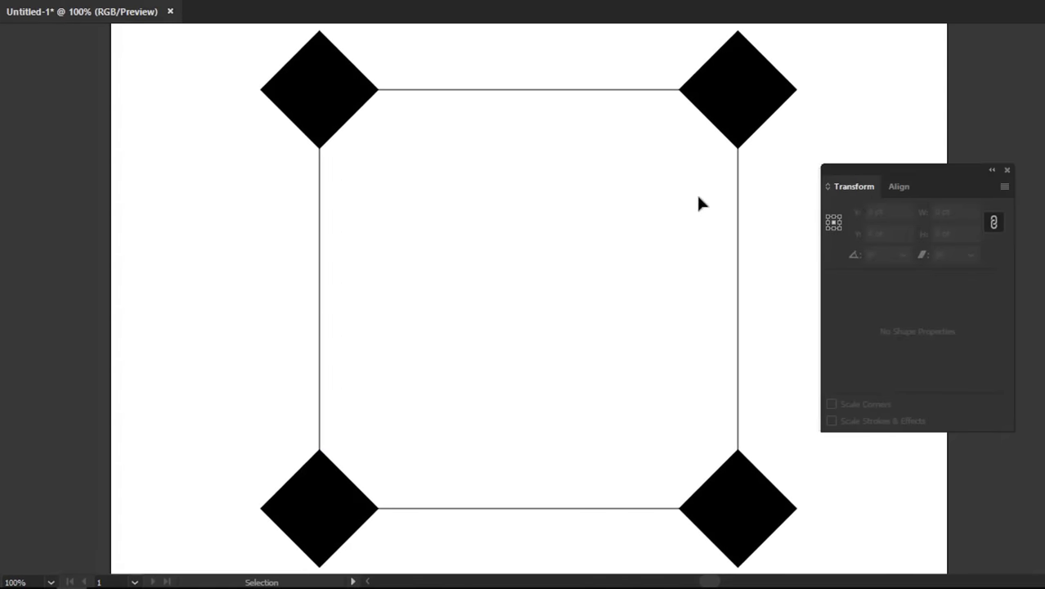
drag(651, 71, 734, 153)
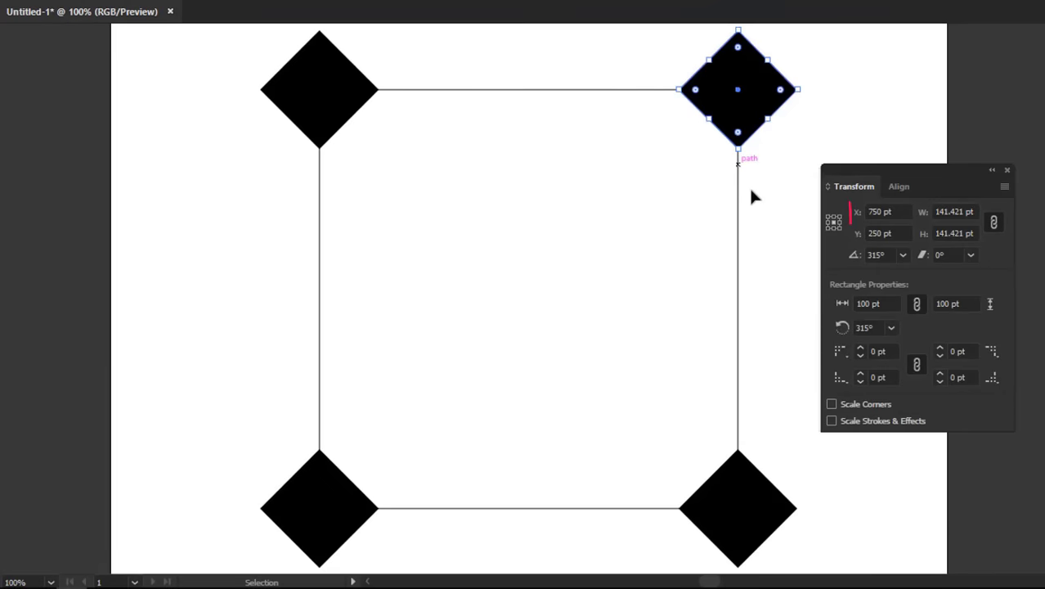
click(963, 212)
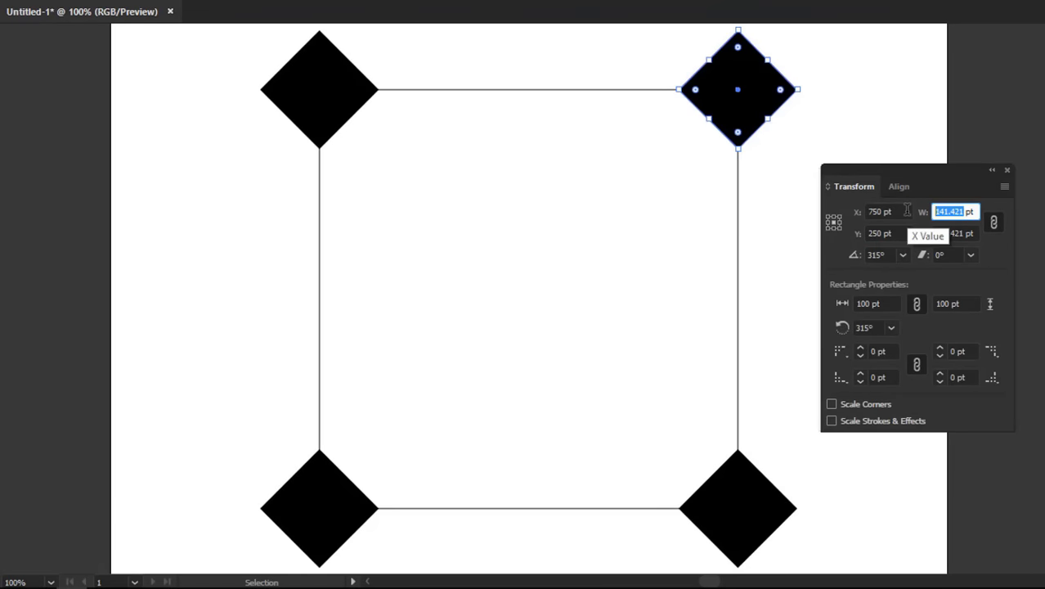
text(5)
Set the top-right and top-left diamonds to 5 pt wide.
key(Return)
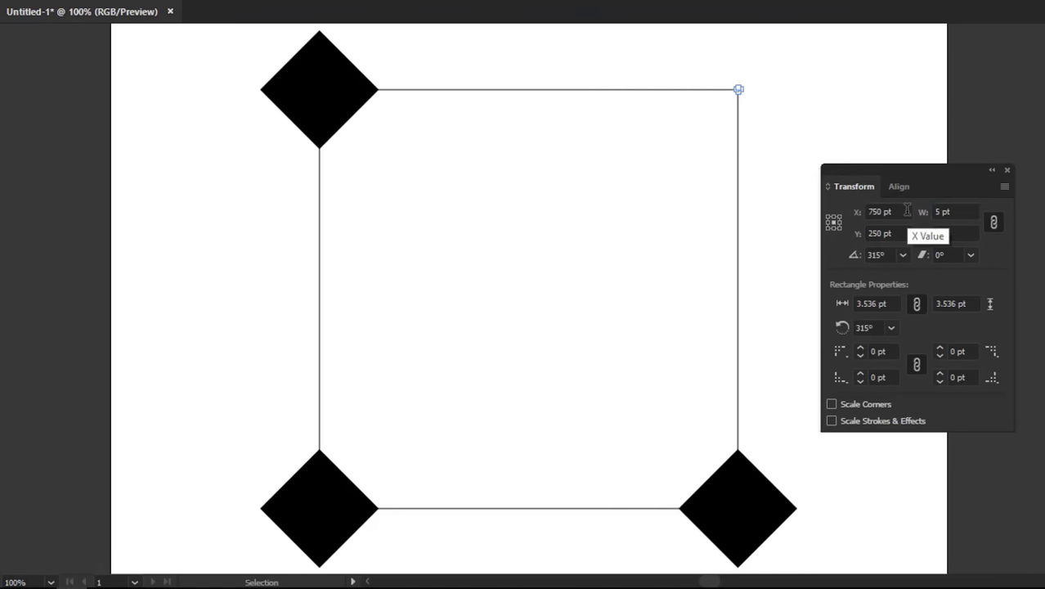
click(844, 125)
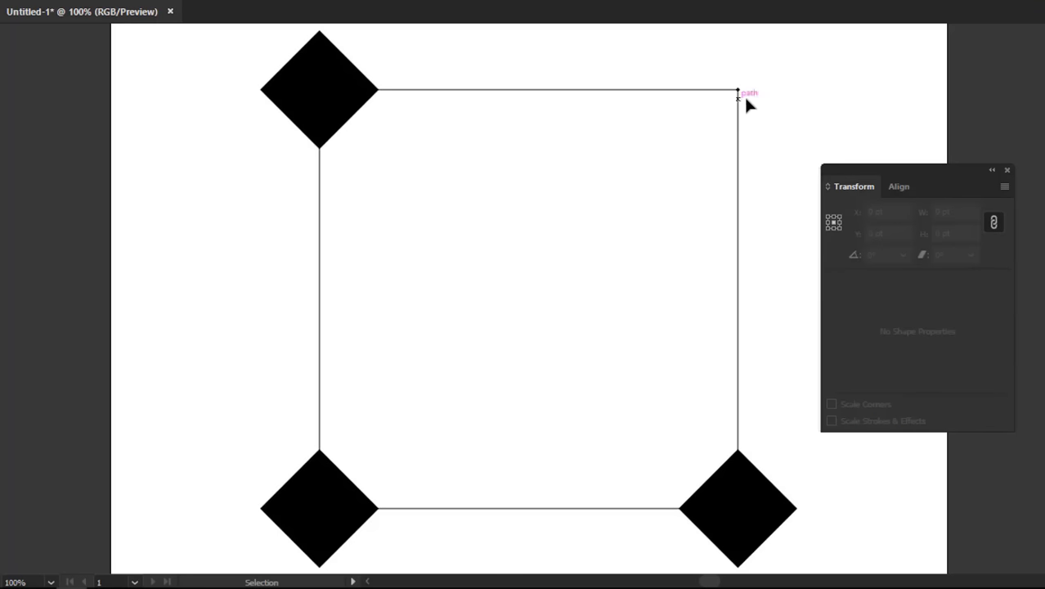
click(332, 98)
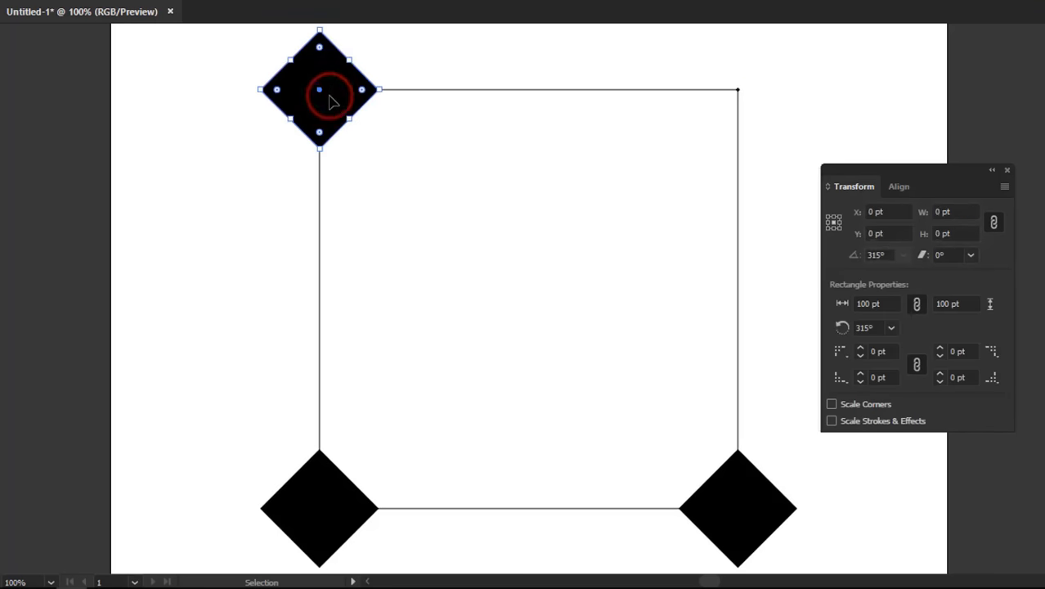
double_click(957, 211)
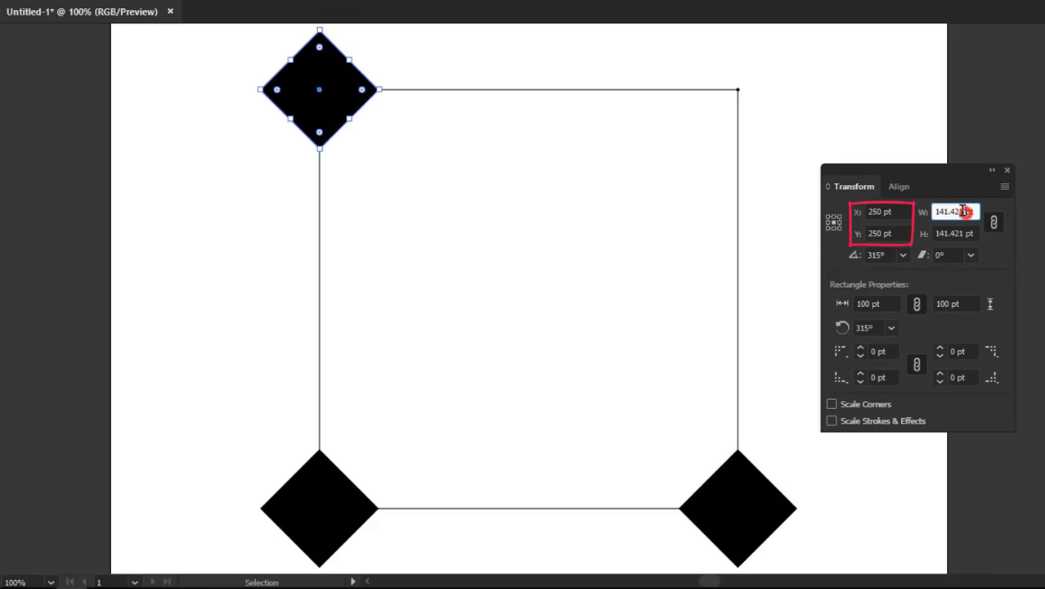
key(BackSpace)
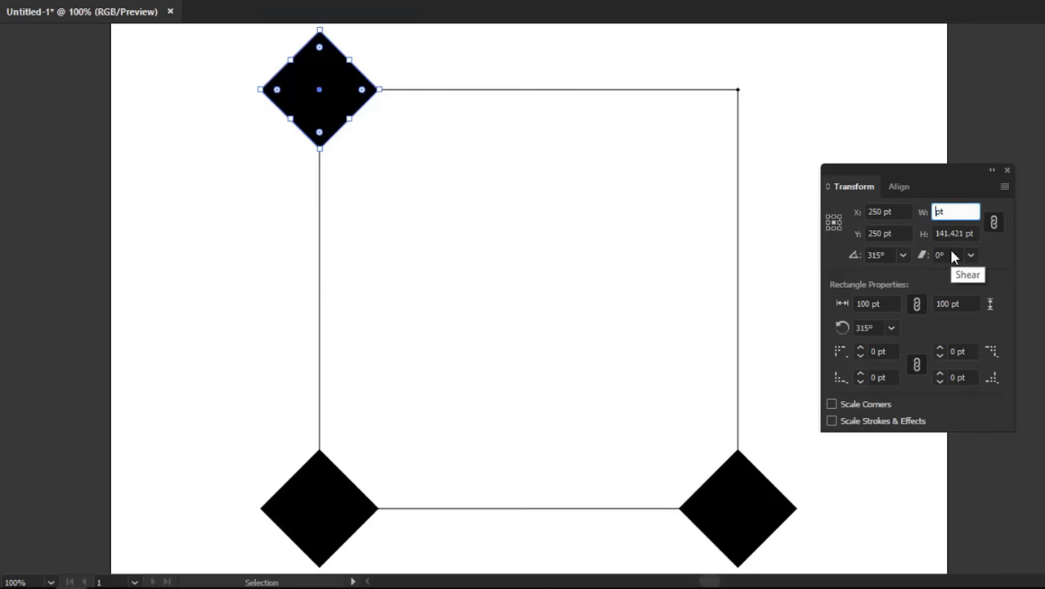
text(5)
key(Return)
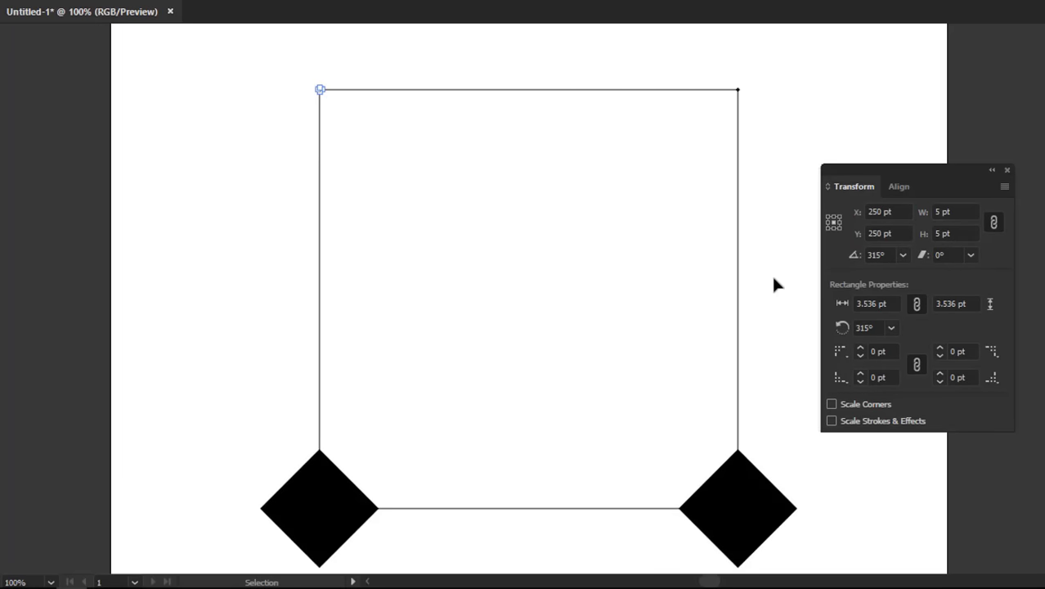
Set the bottom-right and bottom-left diamonds to 20 pt wide.
click(709, 291)
drag(678, 422, 756, 524)
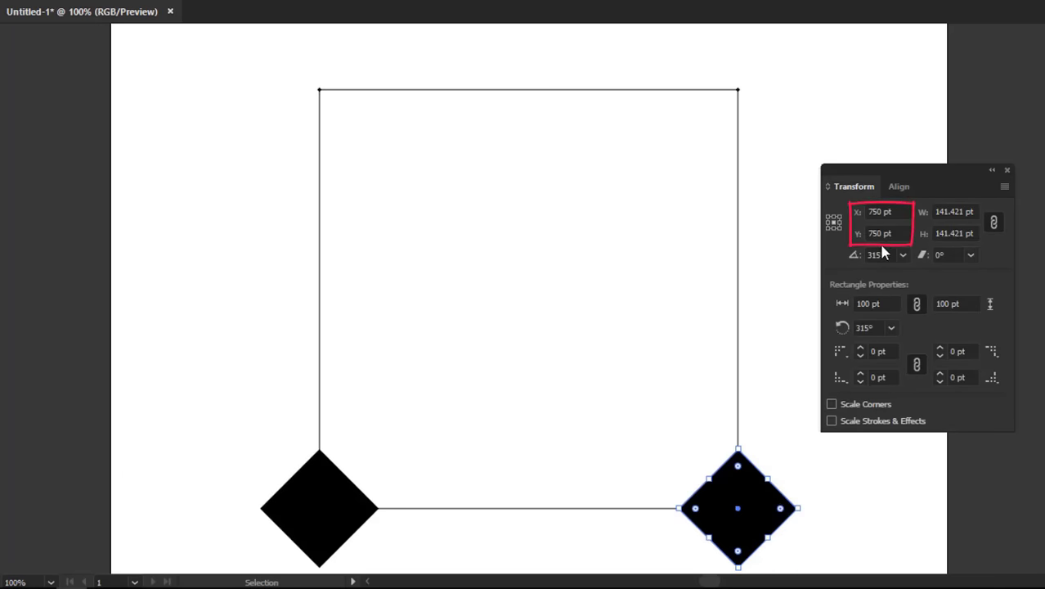
click(963, 212)
text(20)
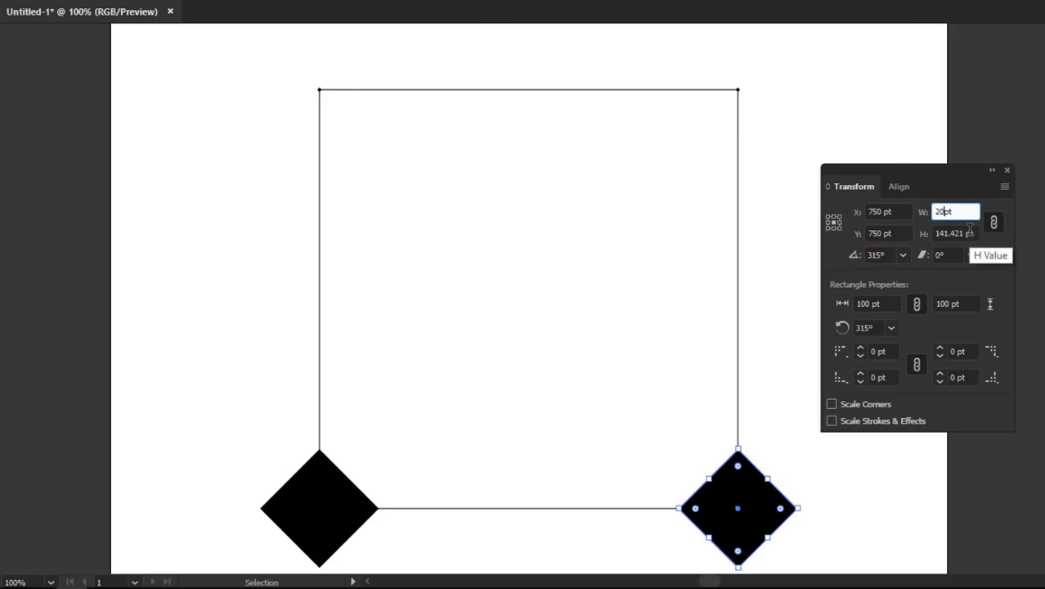
key(Return)
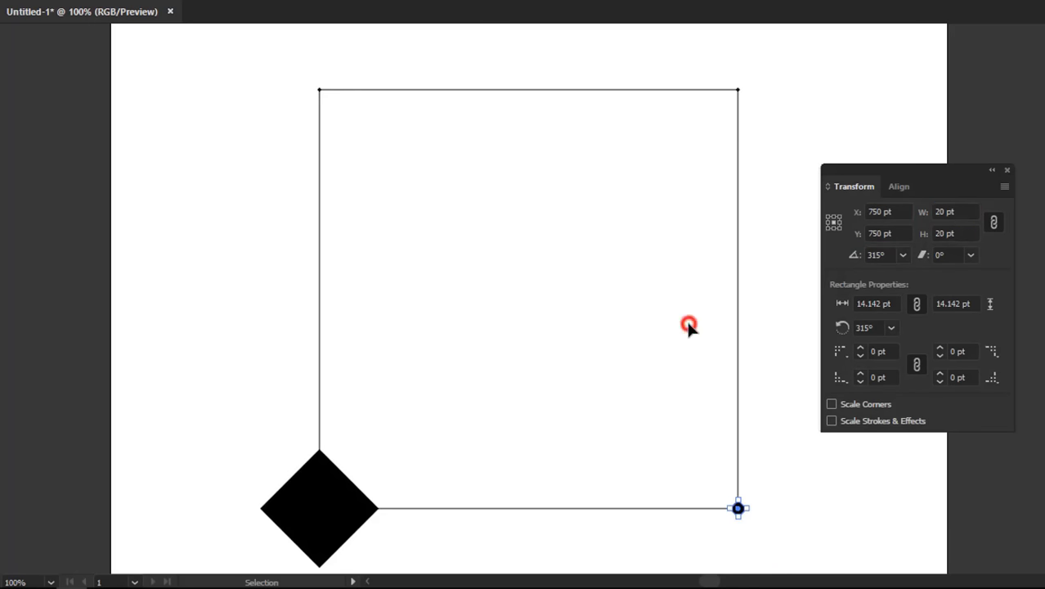
click(688, 326)
drag(369, 425, 296, 497)
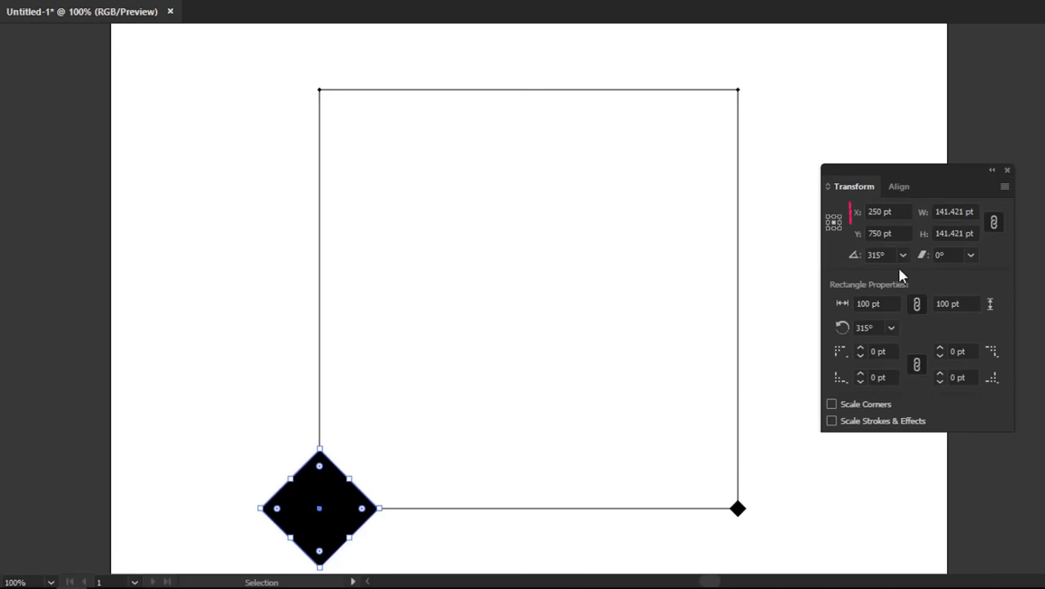
click(945, 211)
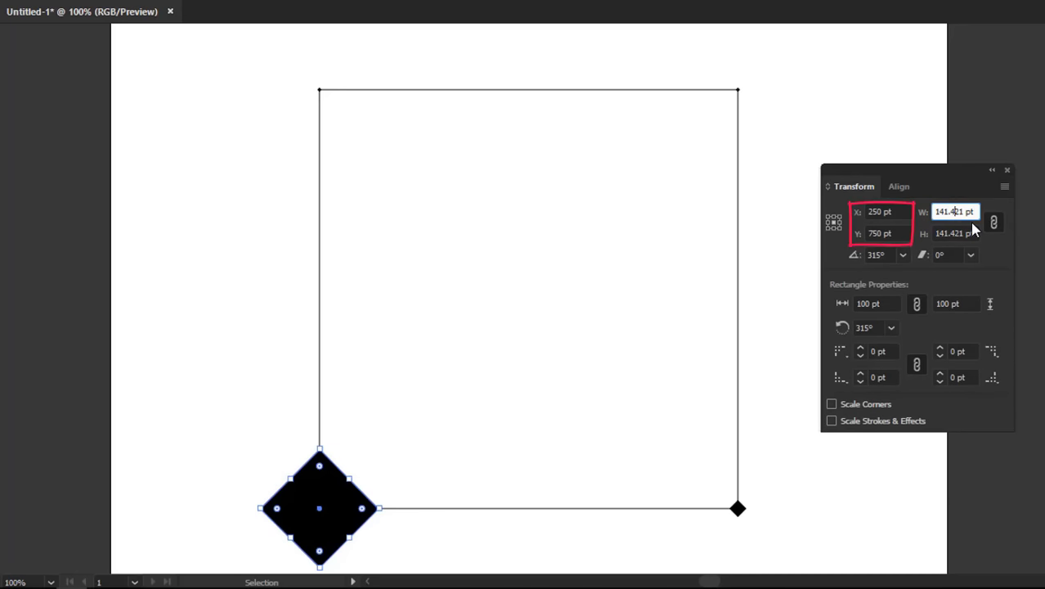
key(BackSpace)
key(BackSpace)
key(BackSpace)
text(20)
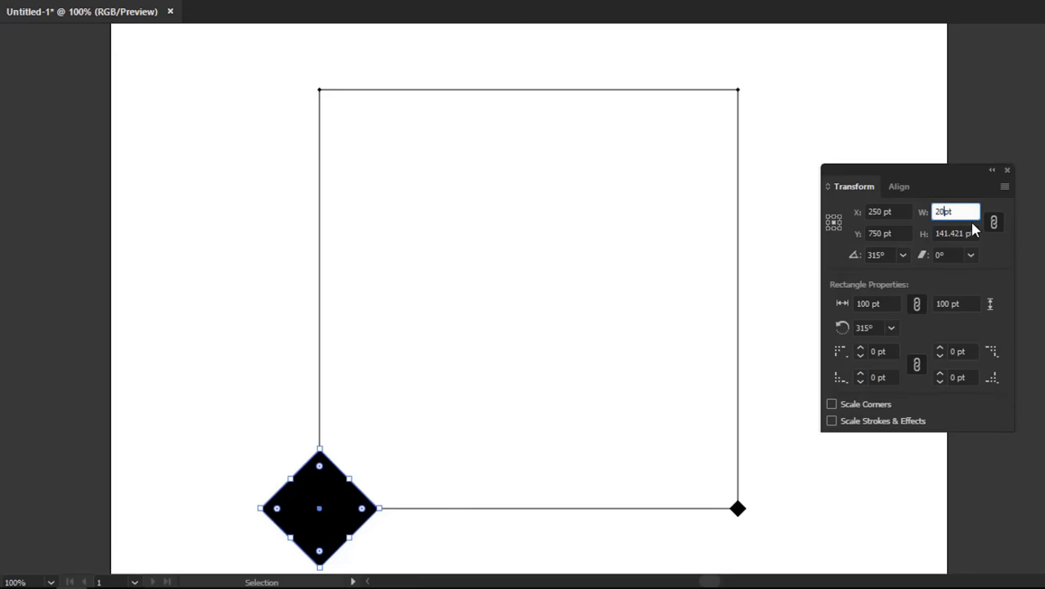
key(Return)
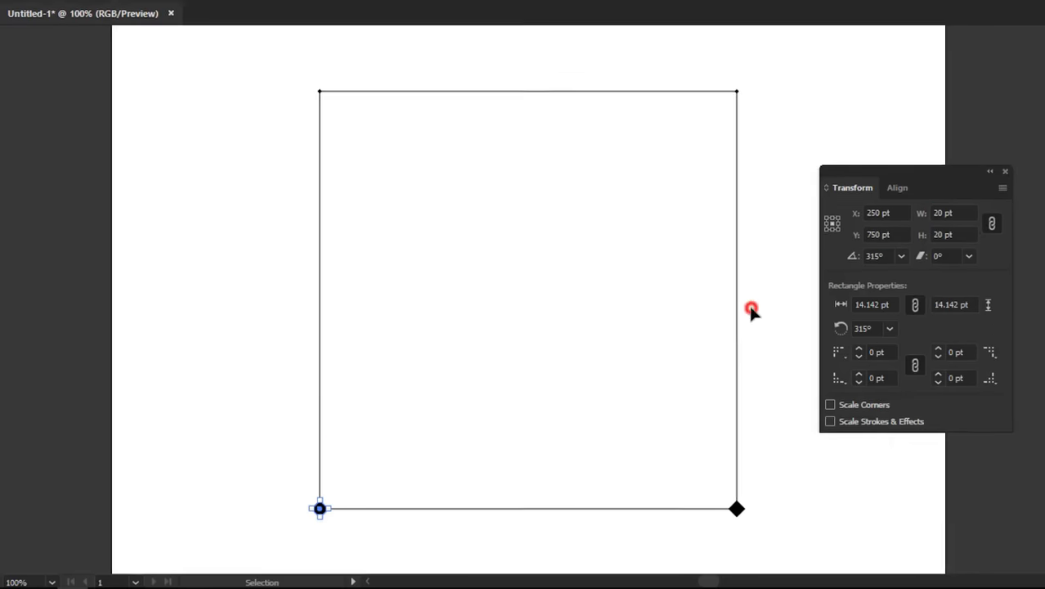
click(751, 311)
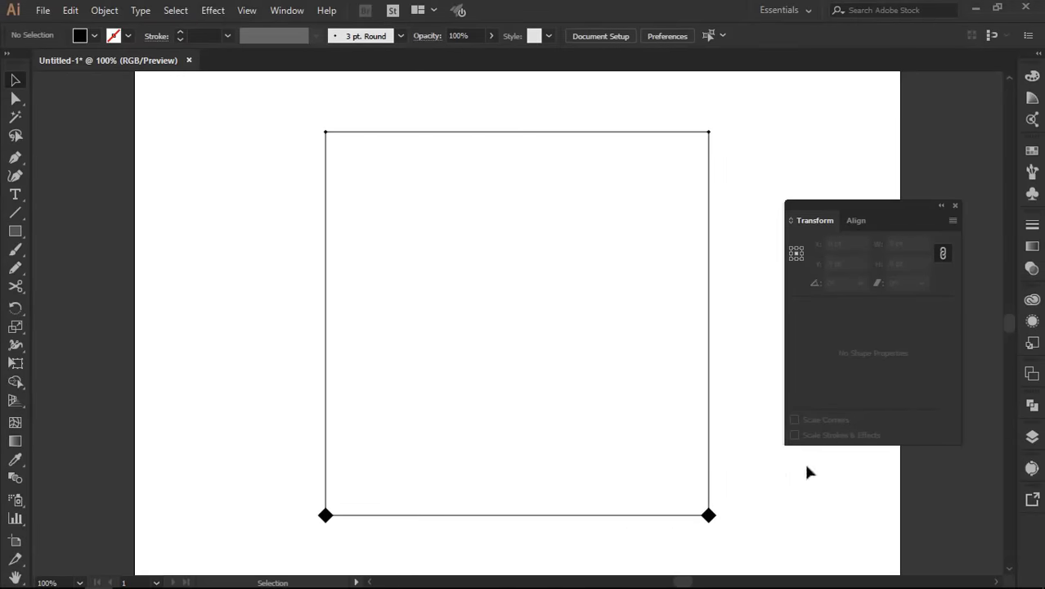
Close the Transform panel and make a blend between the two bottom diamonds.
click(954, 207)
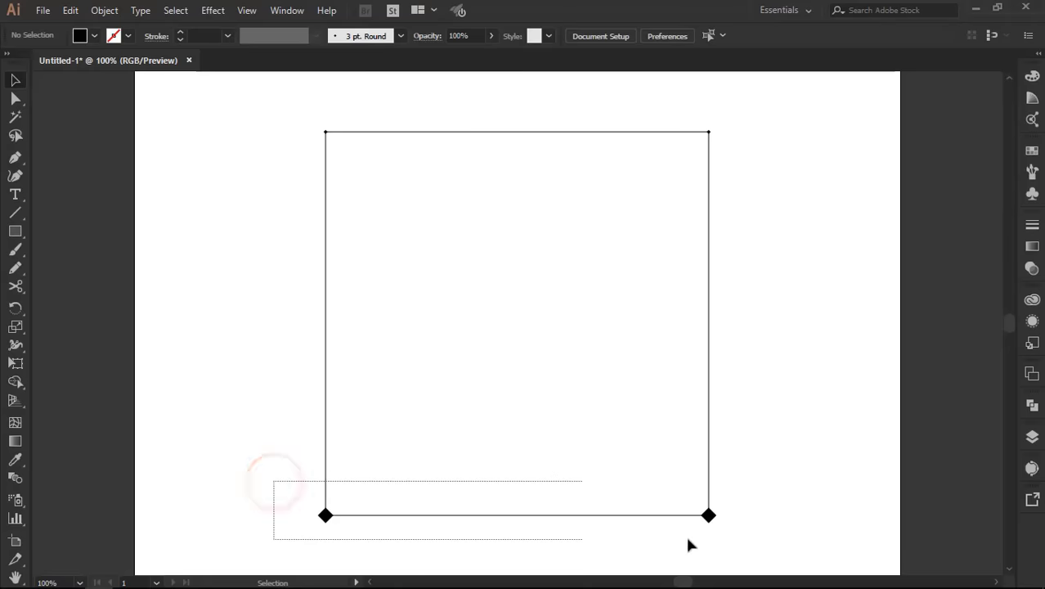
drag(275, 489, 744, 542)
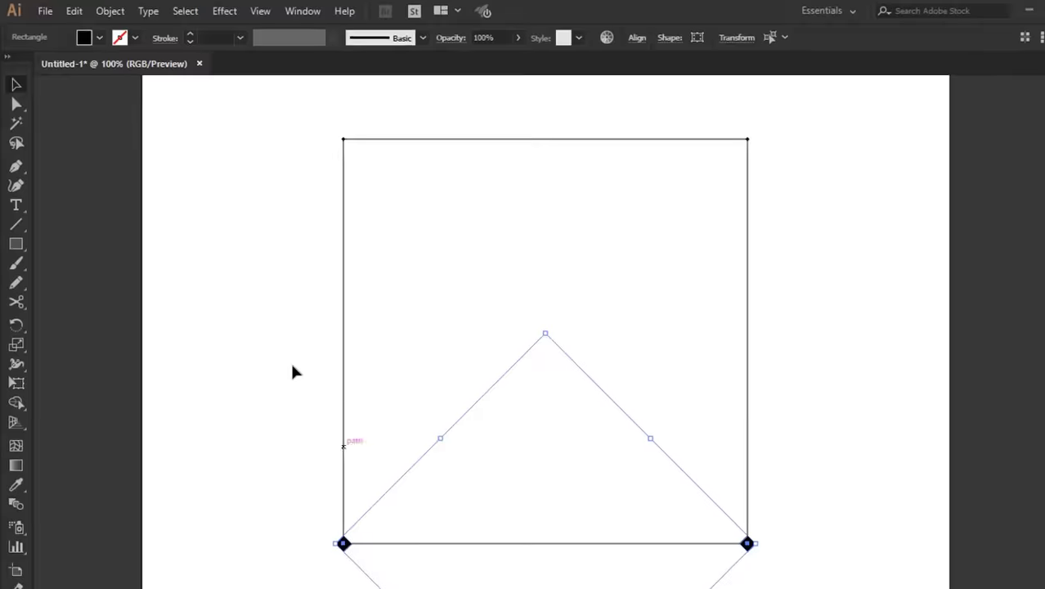
click(104, 10)
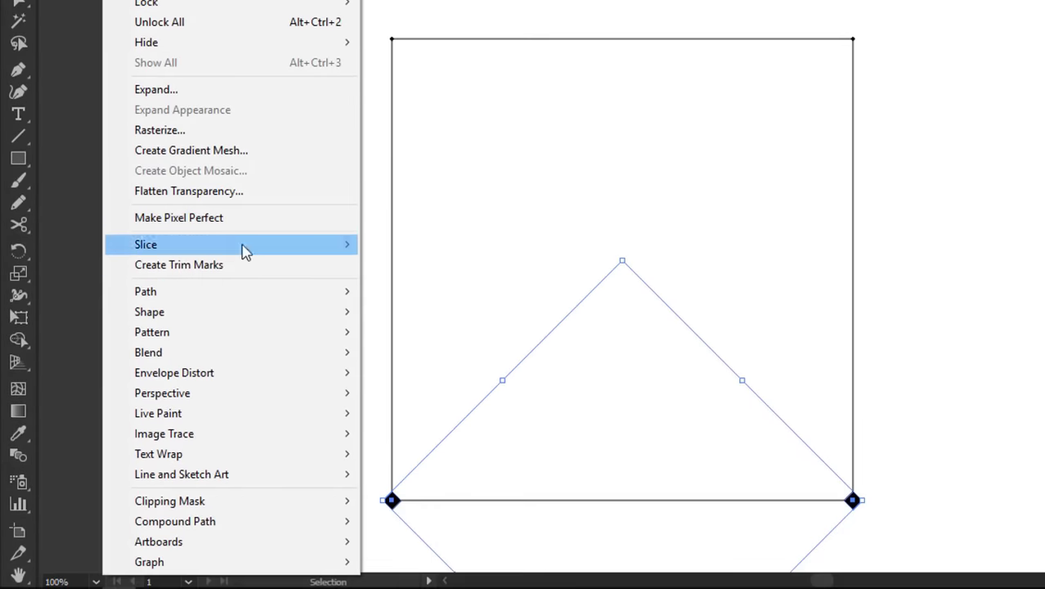
mouse_move(148, 352)
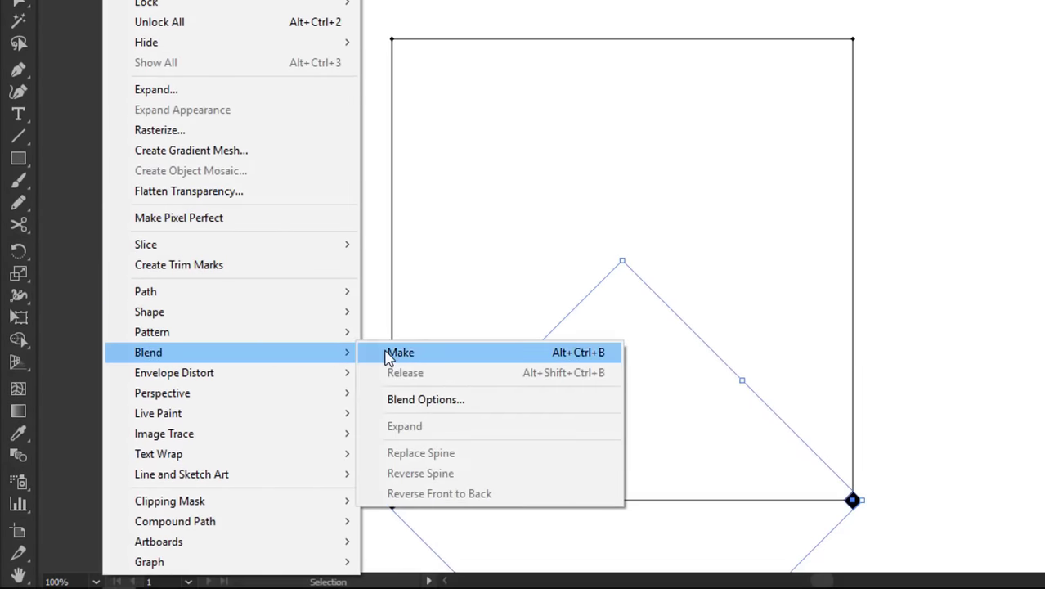
click(389, 352)
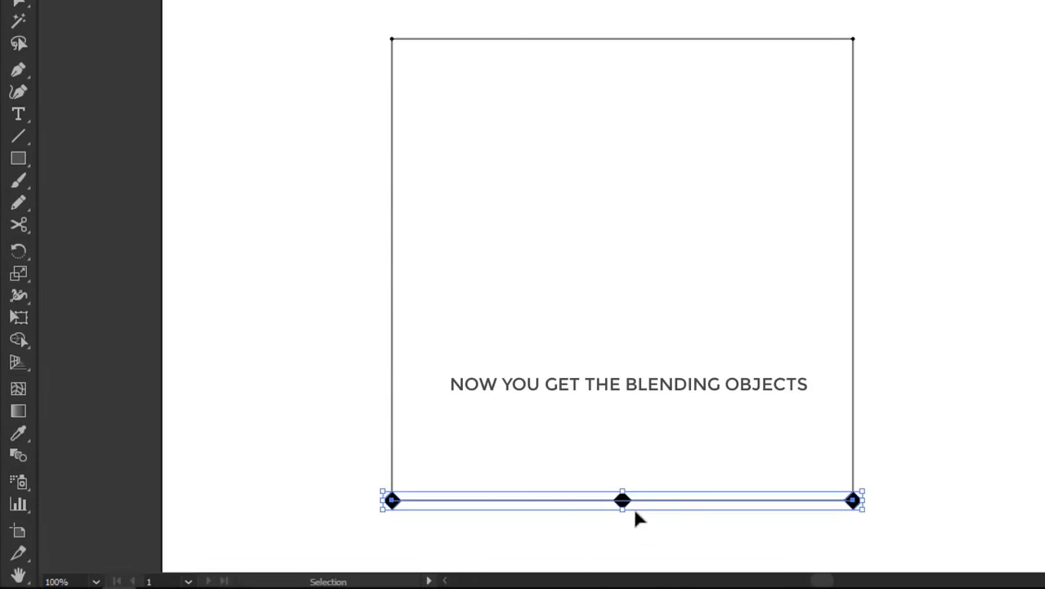
Set the blend to 23 specified steps with preview on.
double_click(19, 459)
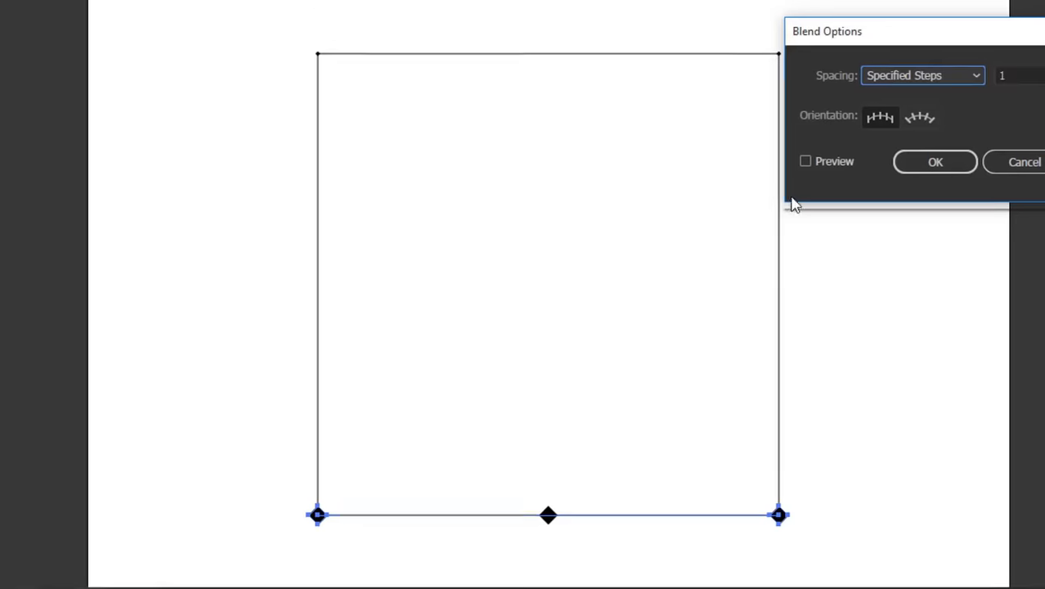
mouse_move(873, 39)
mouse_down()
mouse_move(623, 154)
mouse_move(515, 119)
mouse_up()
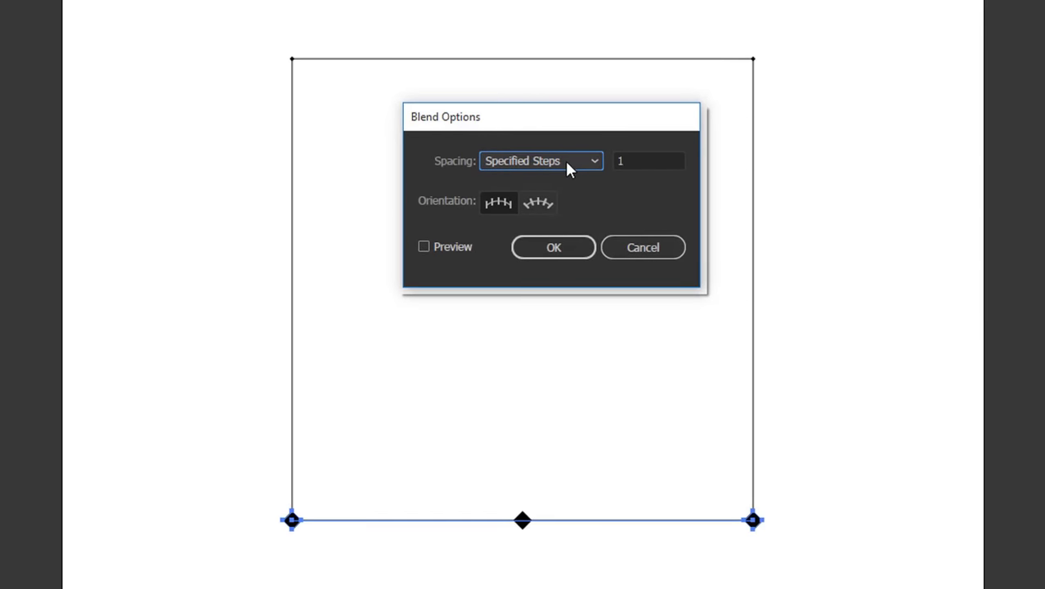
click(469, 254)
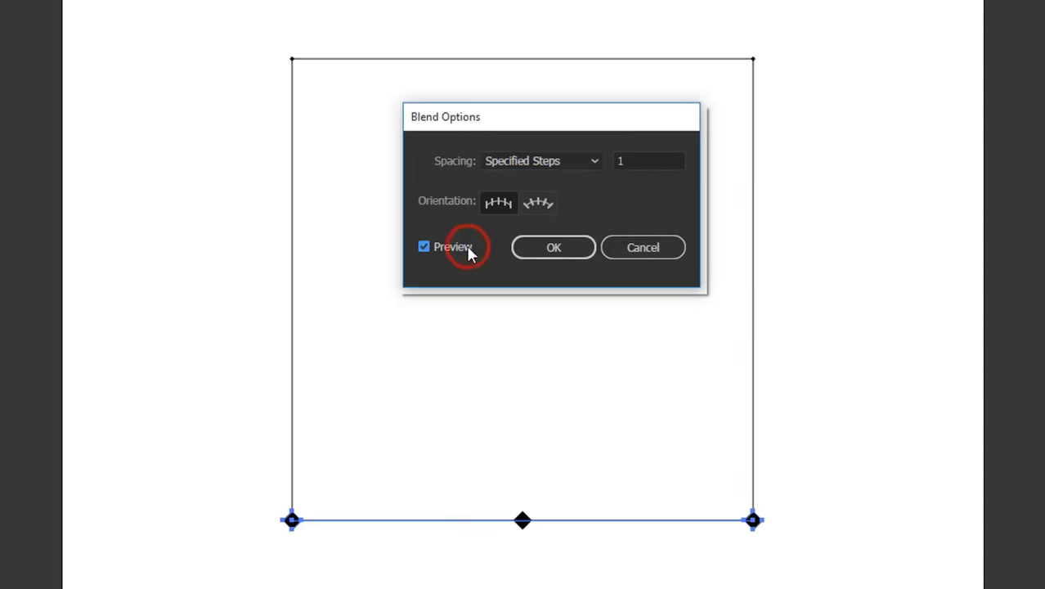
double_click(642, 159)
text(23)
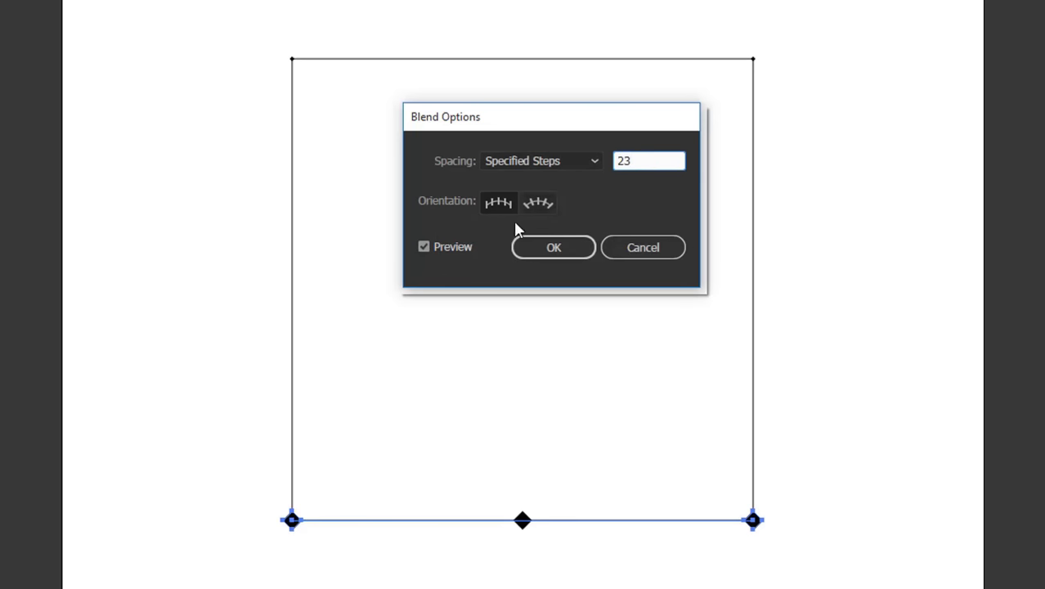
click(461, 248)
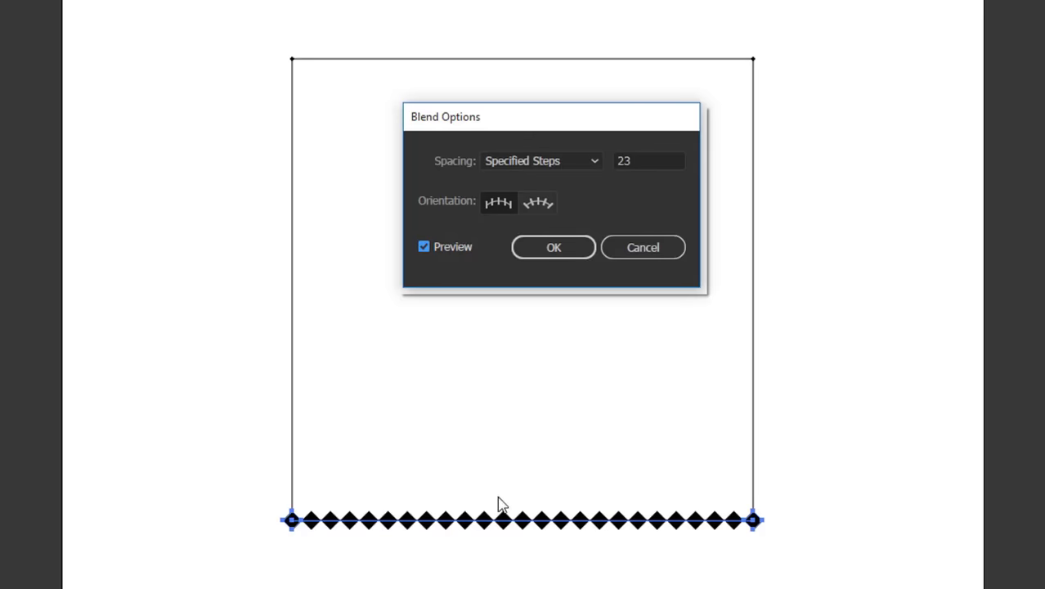
click(562, 247)
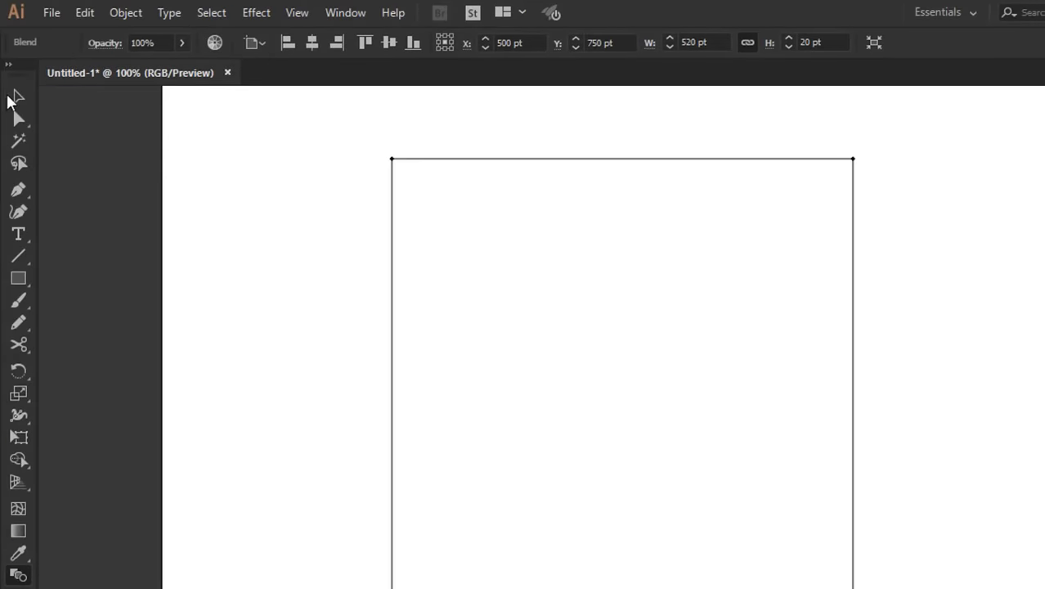
Select the two tiny top diamonds and make a blend between them.
click(12, 98)
drag(234, 145, 833, 210)
scroll(818, 237, left, 1)
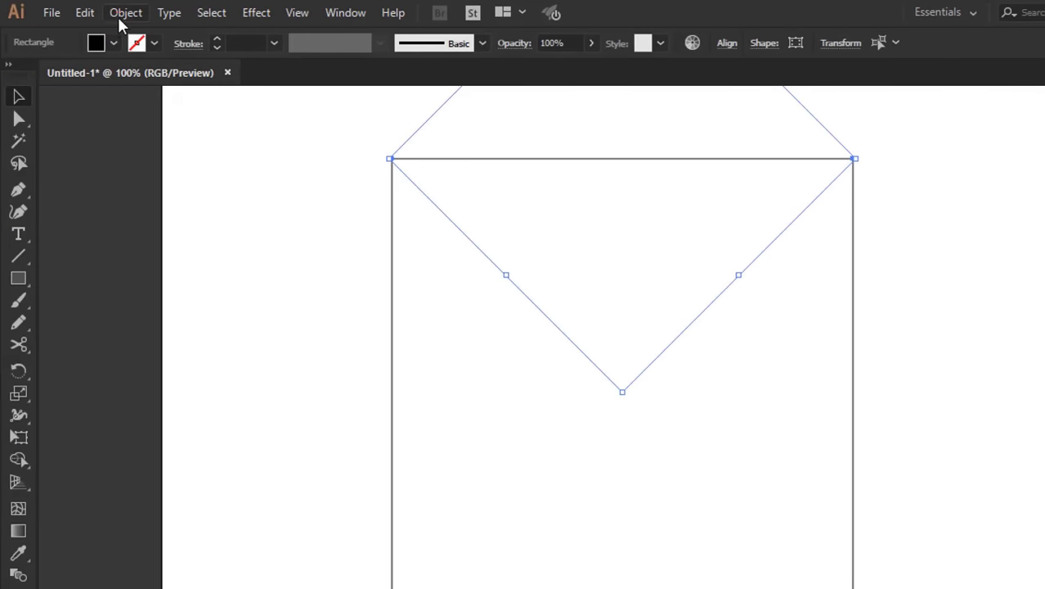
click(122, 12)
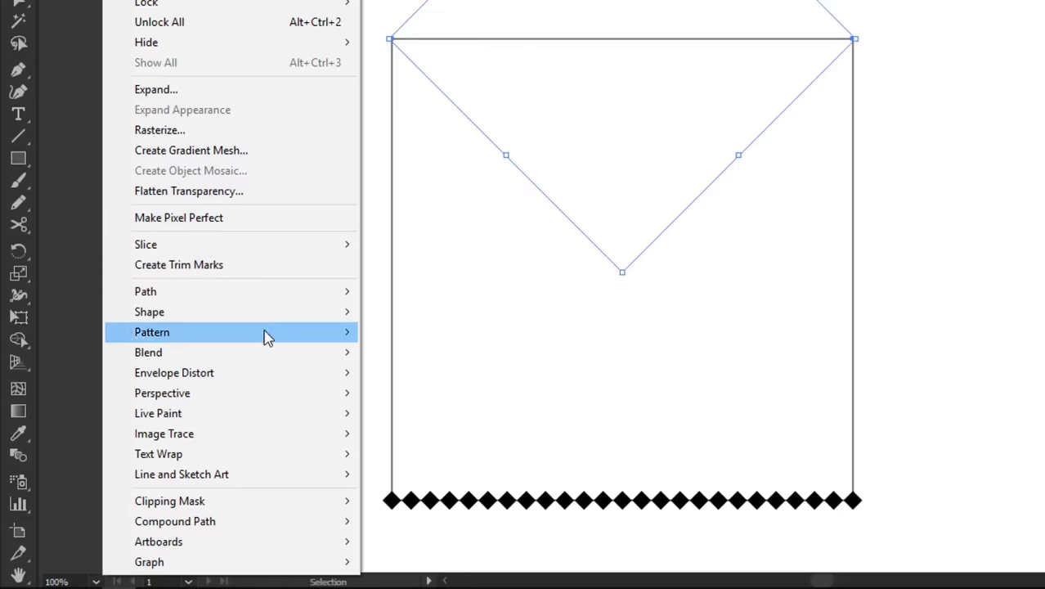
click(374, 358)
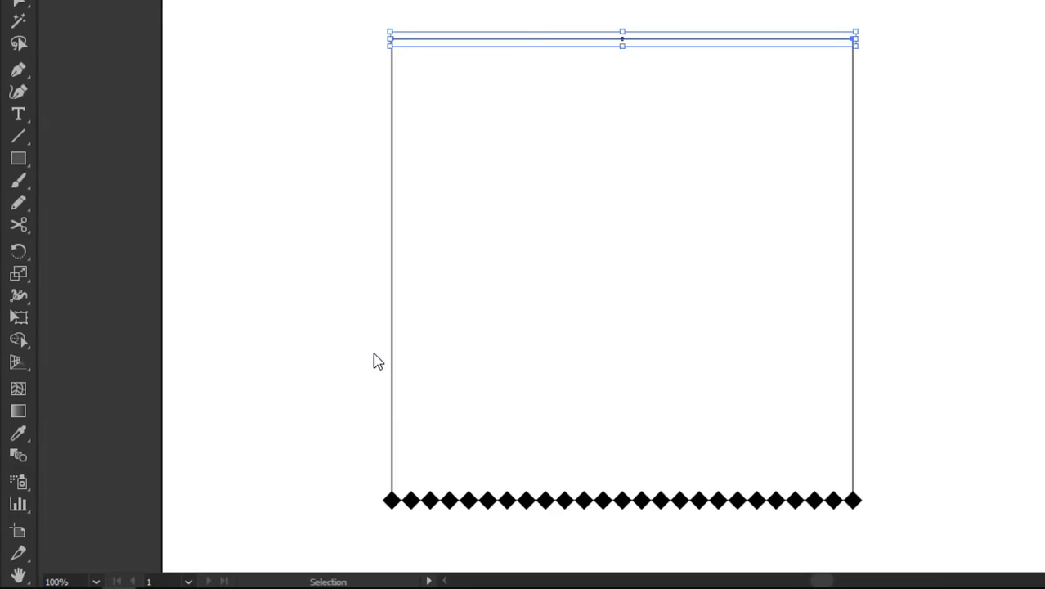
Set the top blend to 23 specified steps with preview on.
double_click(22, 459)
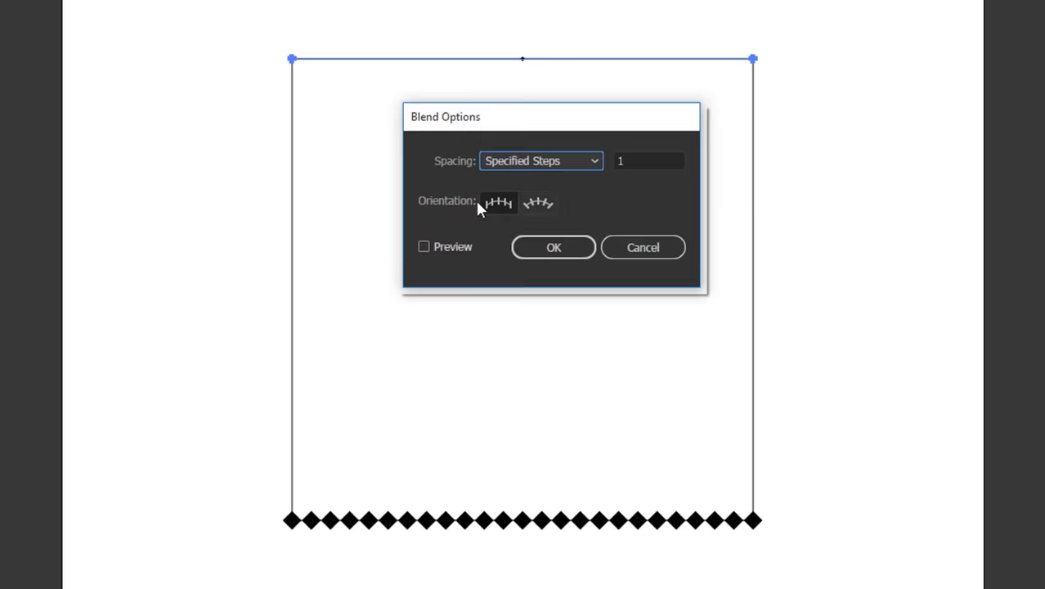
drag(555, 124, 544, 124)
click(454, 254)
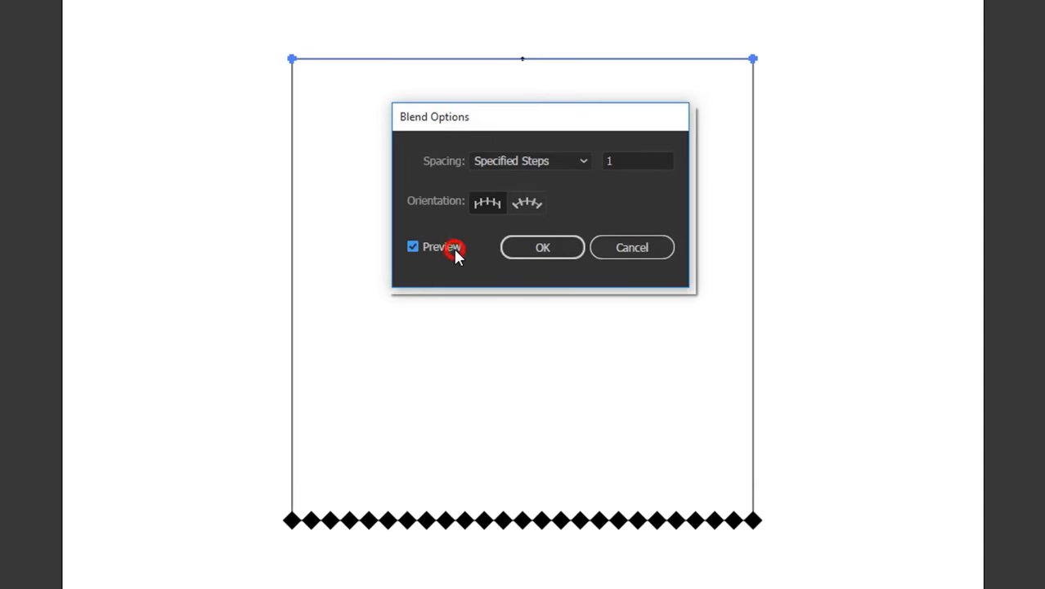
click(663, 160)
text(23)
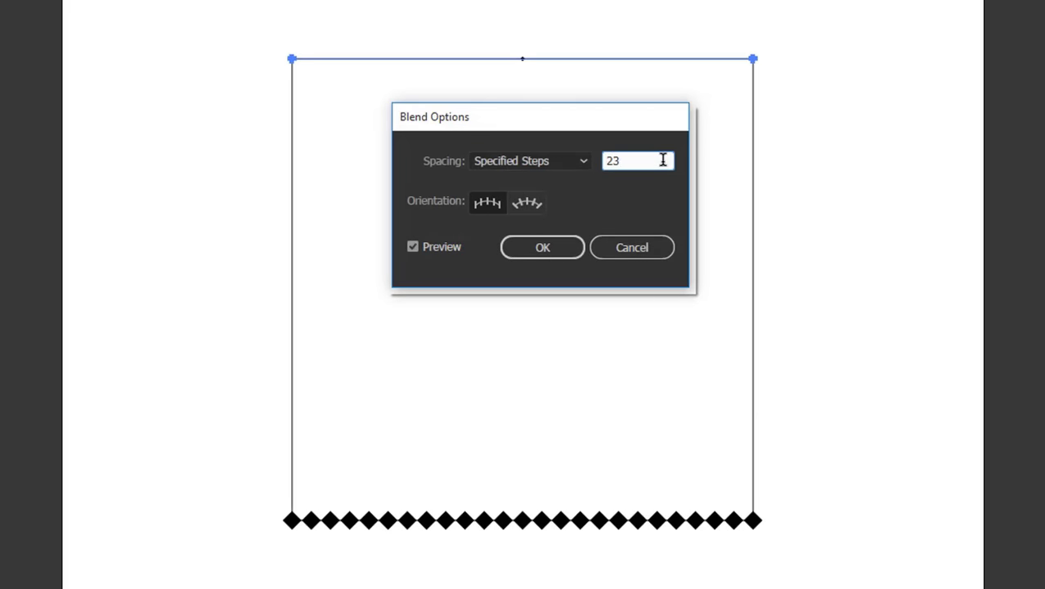
click(456, 246)
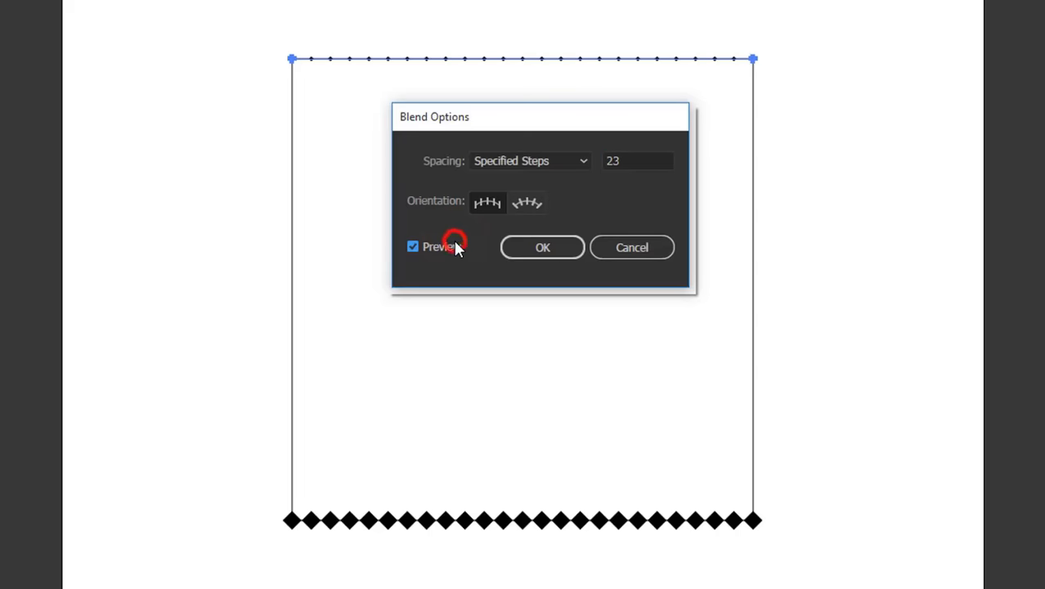
click(515, 257)
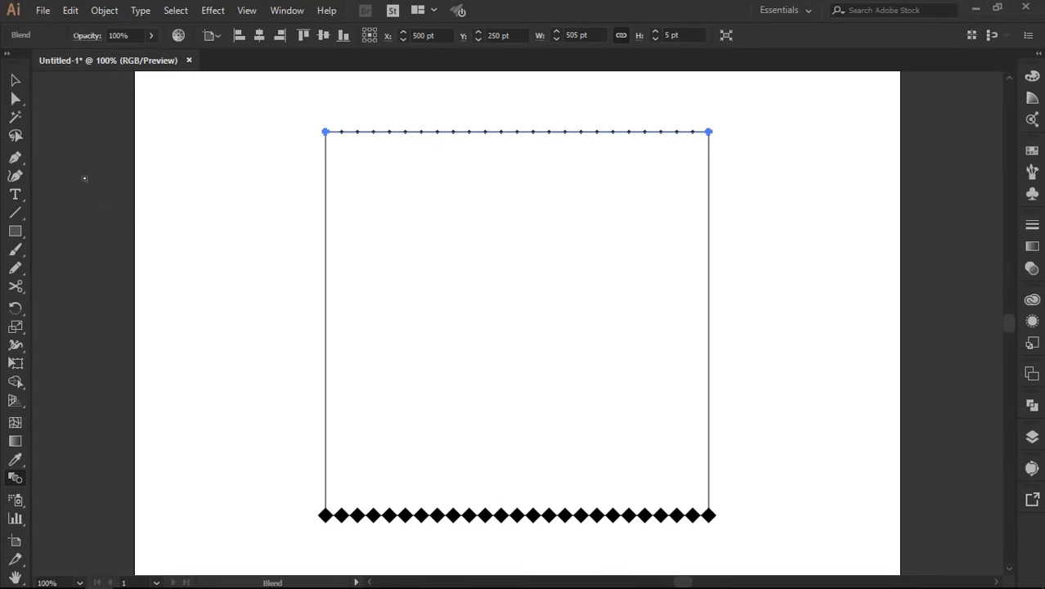
Expand both blends with Object > Expand, keeping Object and Fill checked.
click(16, 80)
click(386, 276)
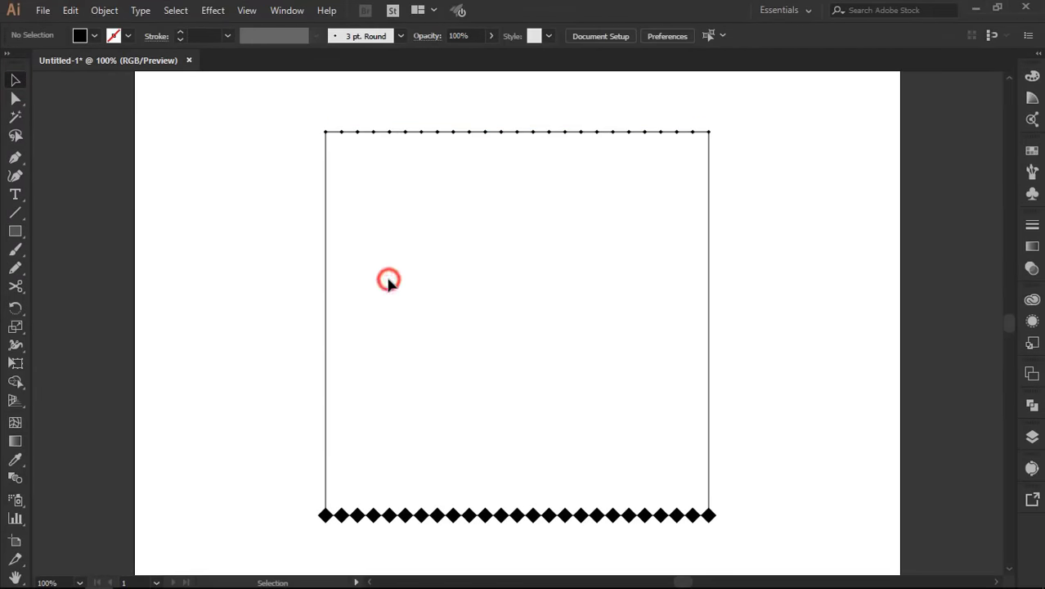
drag(277, 123, 377, 522)
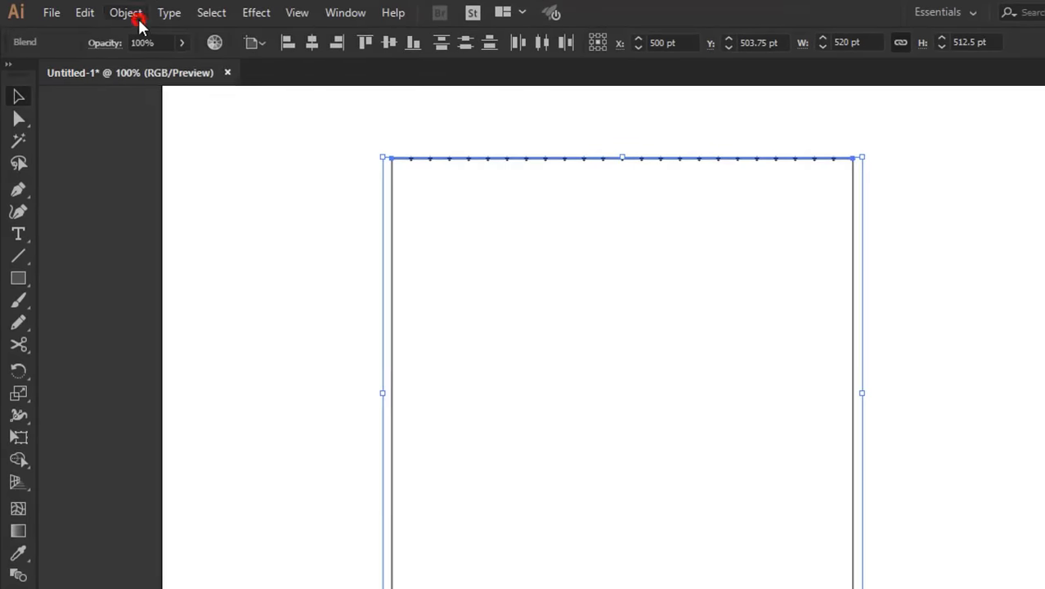
click(111, 15)
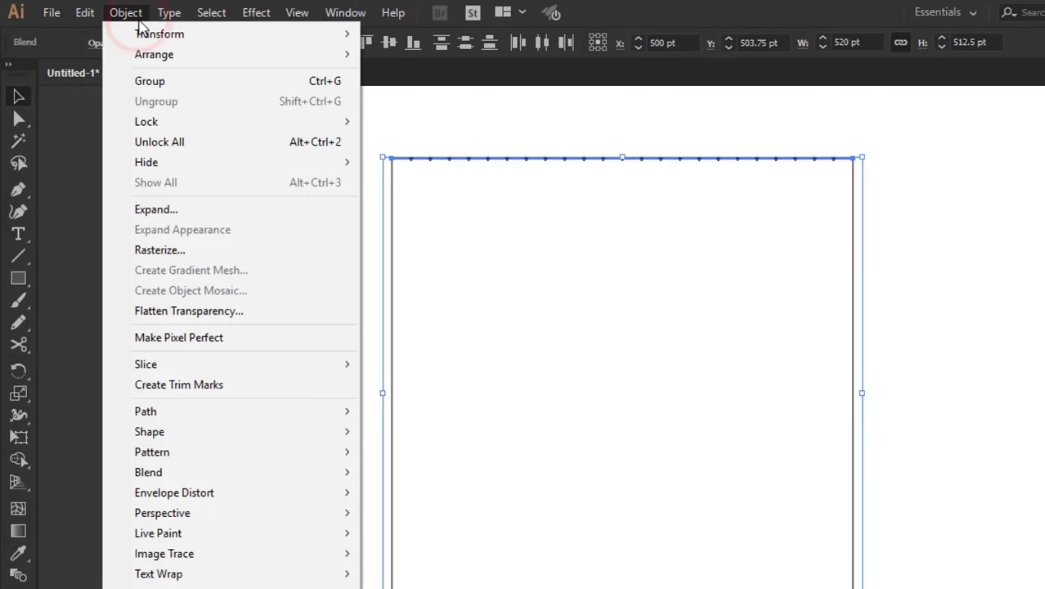
click(166, 211)
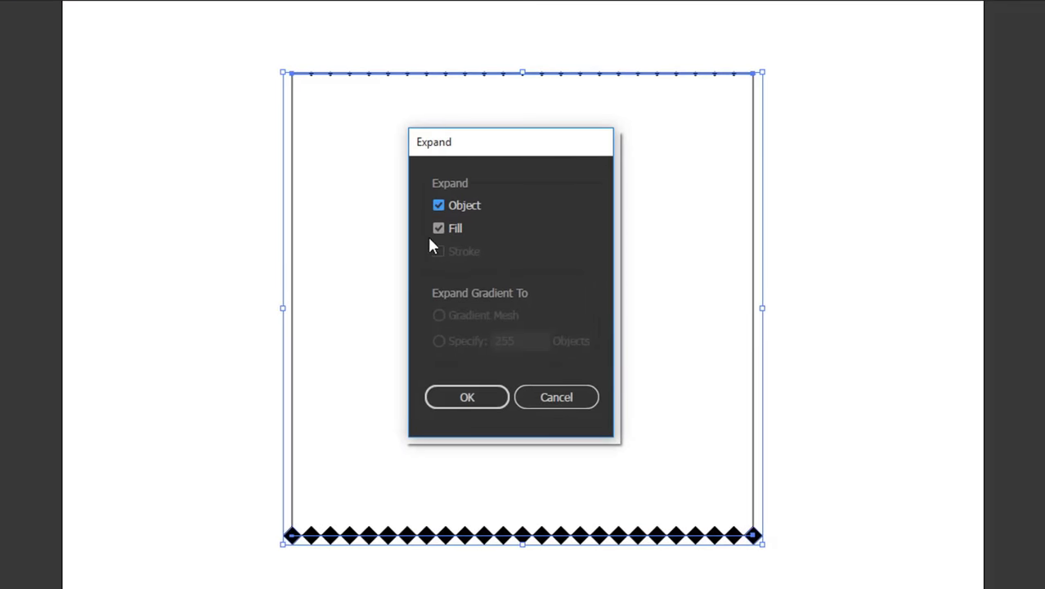
click(463, 394)
click(469, 342)
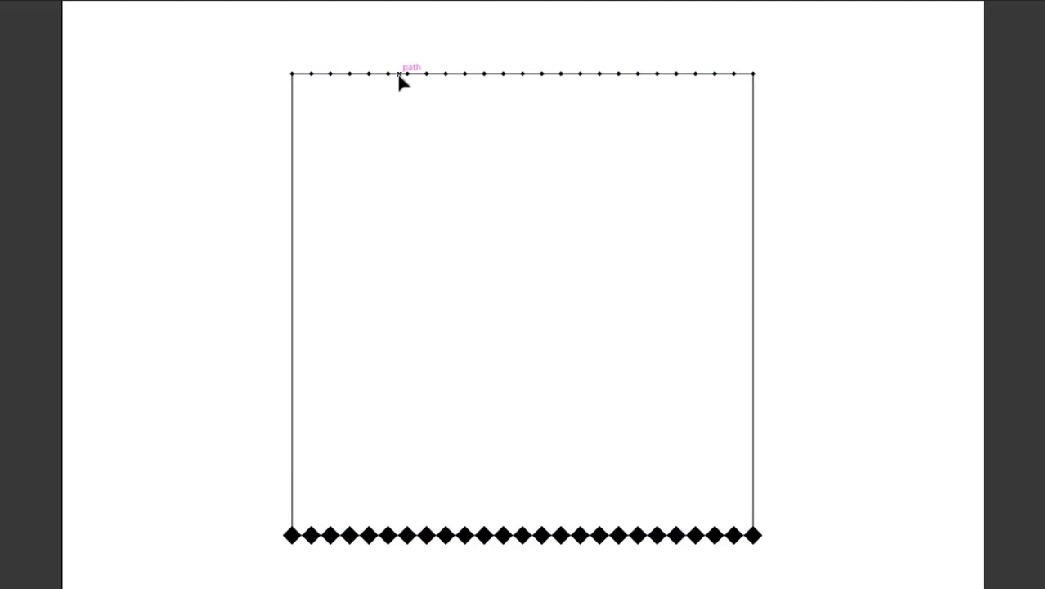
Select the frame together with both expanded diamond rows.
drag(397, 59, 412, 90)
drag(373, 499, 390, 543)
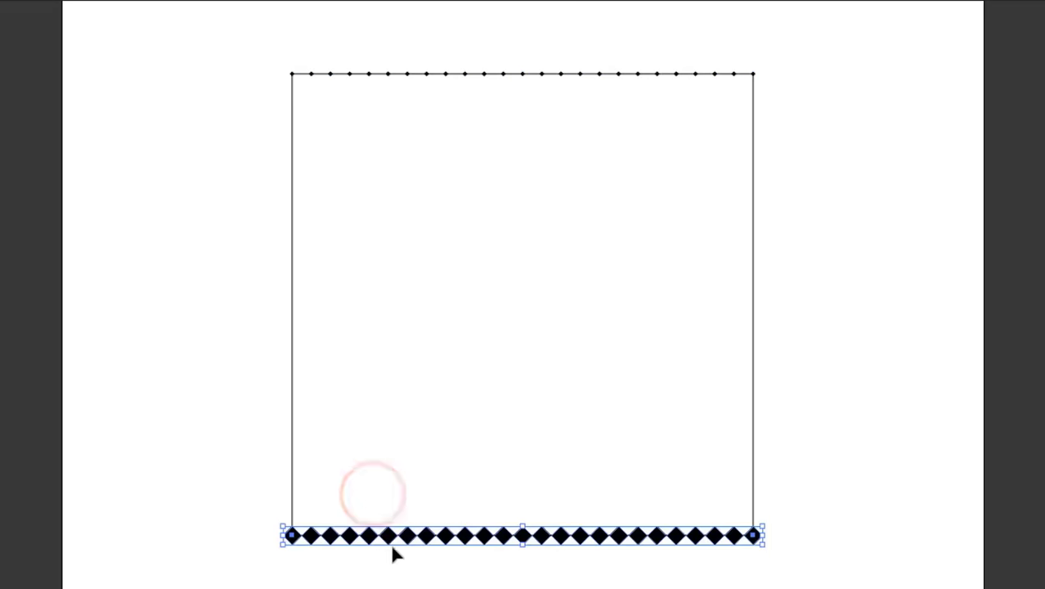
drag(235, 53, 401, 568)
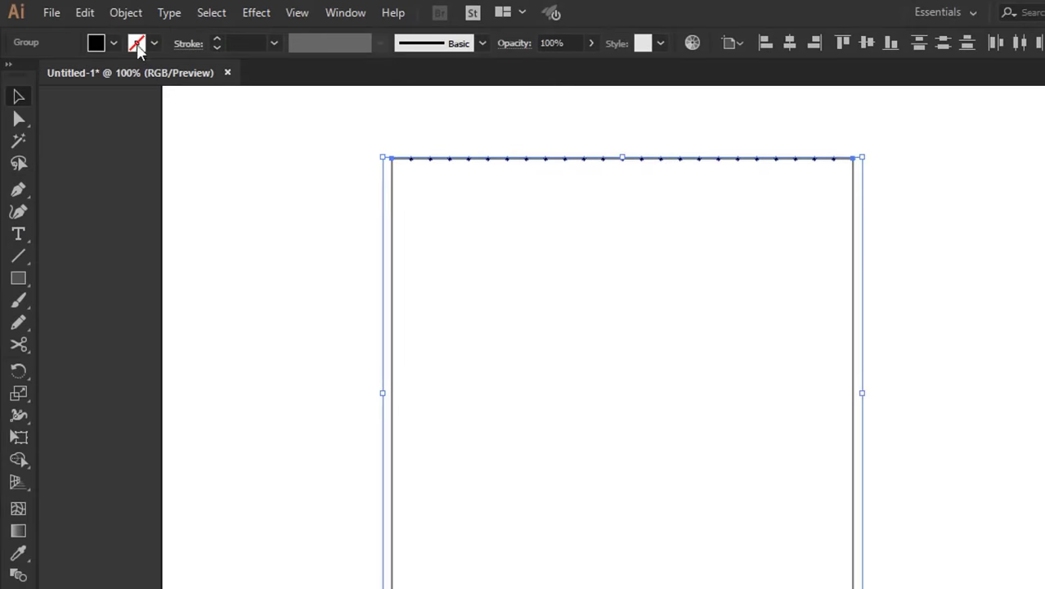
Apply Object > Blend > Make to the selected top dot row and bottom diamond row.
click(127, 12)
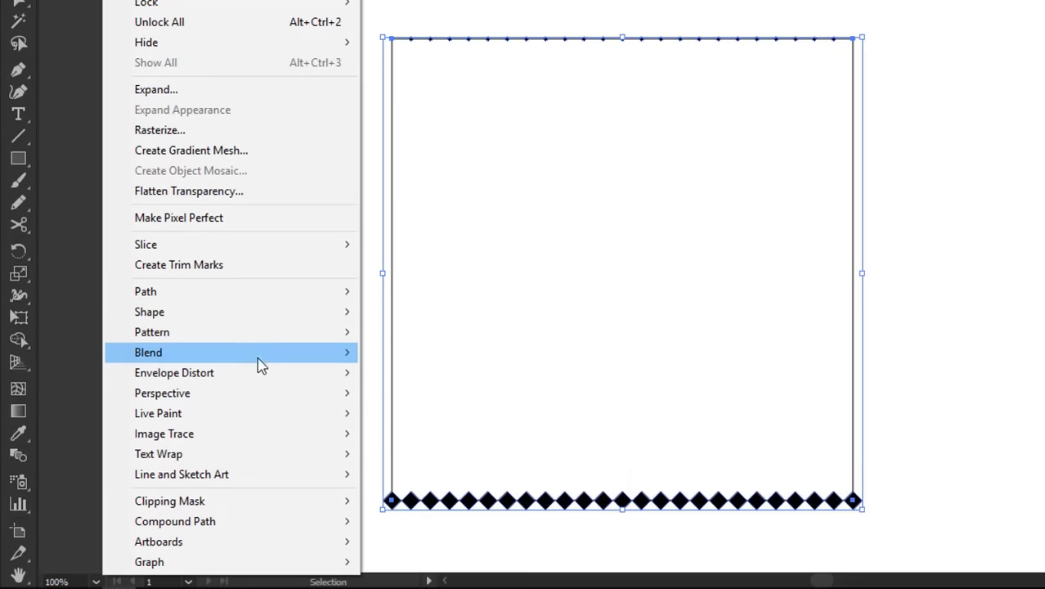
click(260, 360)
click(384, 358)
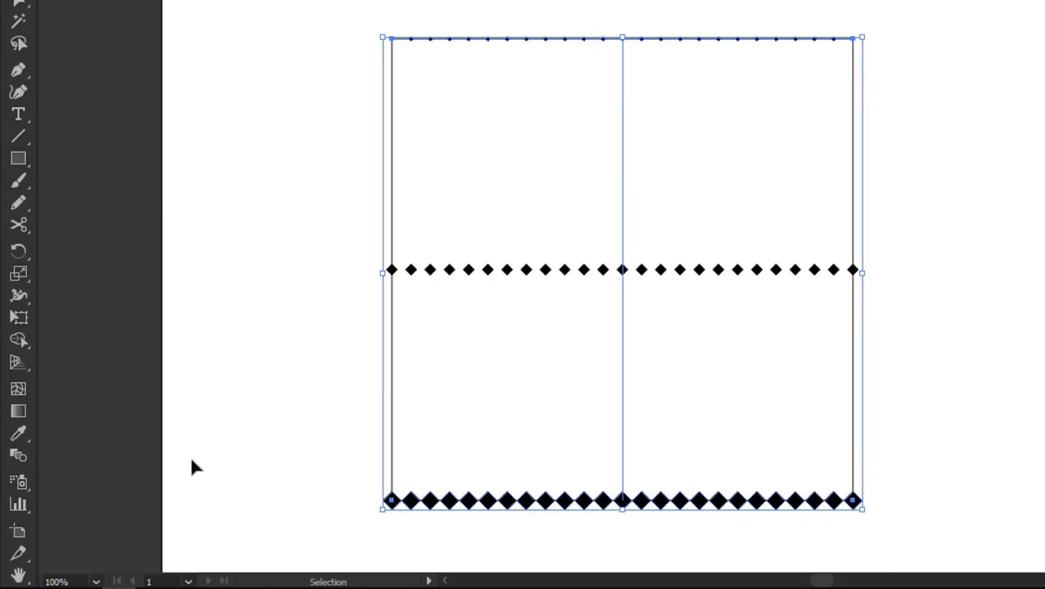
Set the diamond blend spacing to 23 specified steps, with preview on, and apply it.
double_click(28, 460)
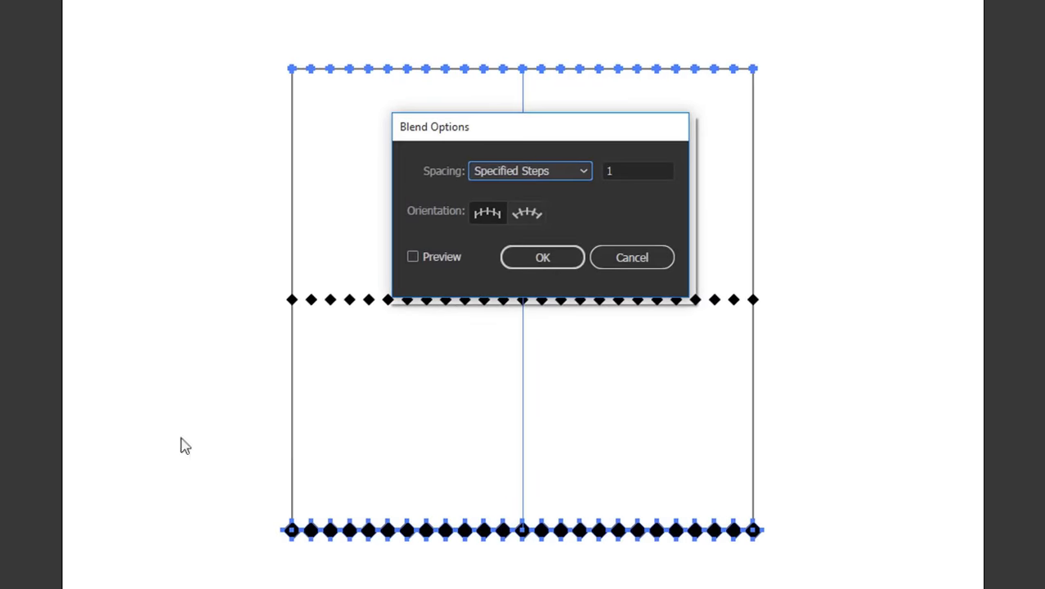
drag(584, 133, 924, 75)
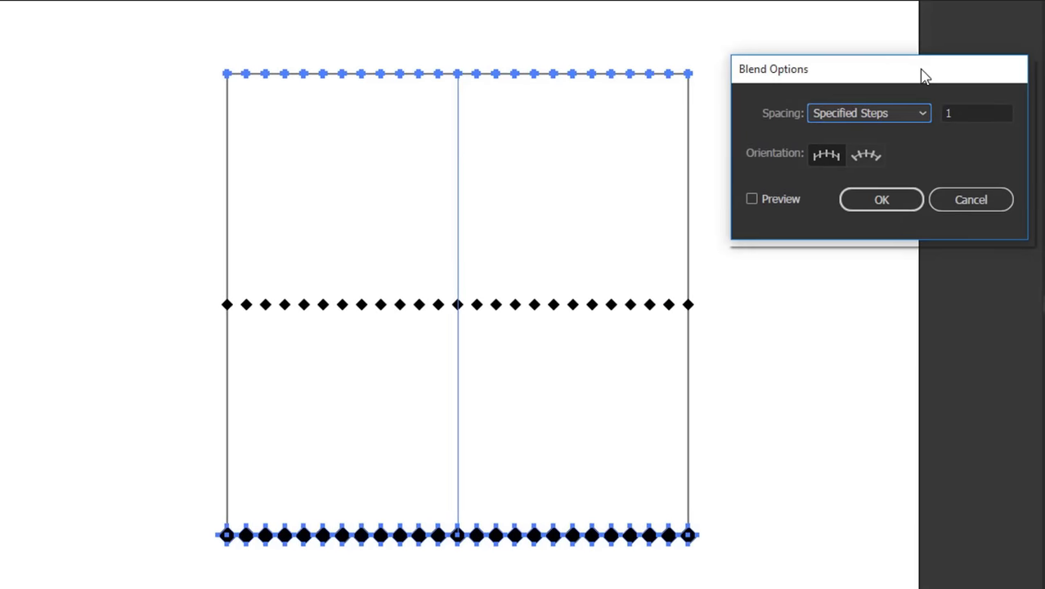
click(784, 200)
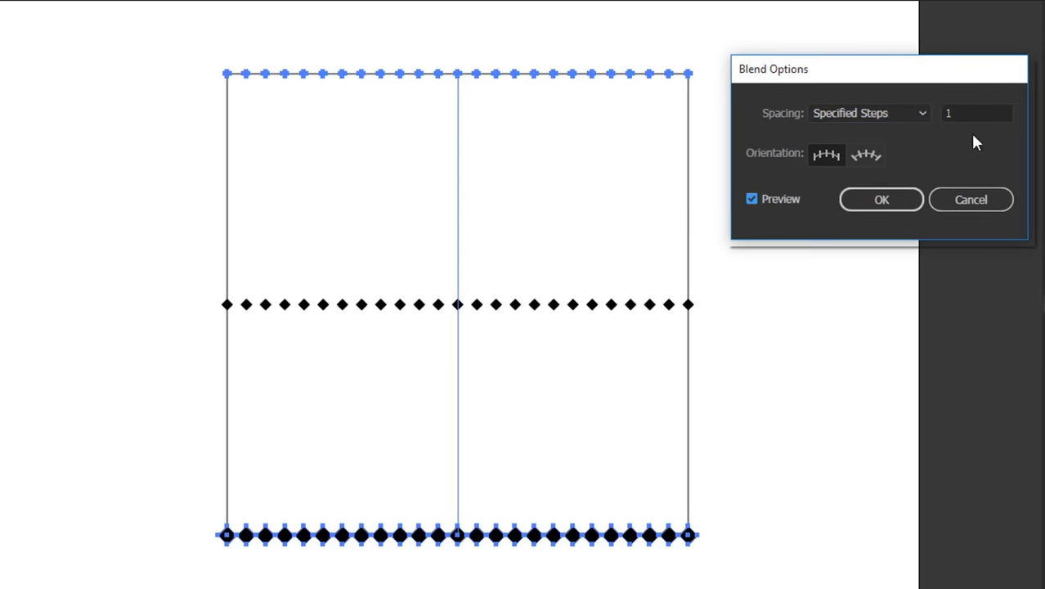
click(978, 113)
text(23)
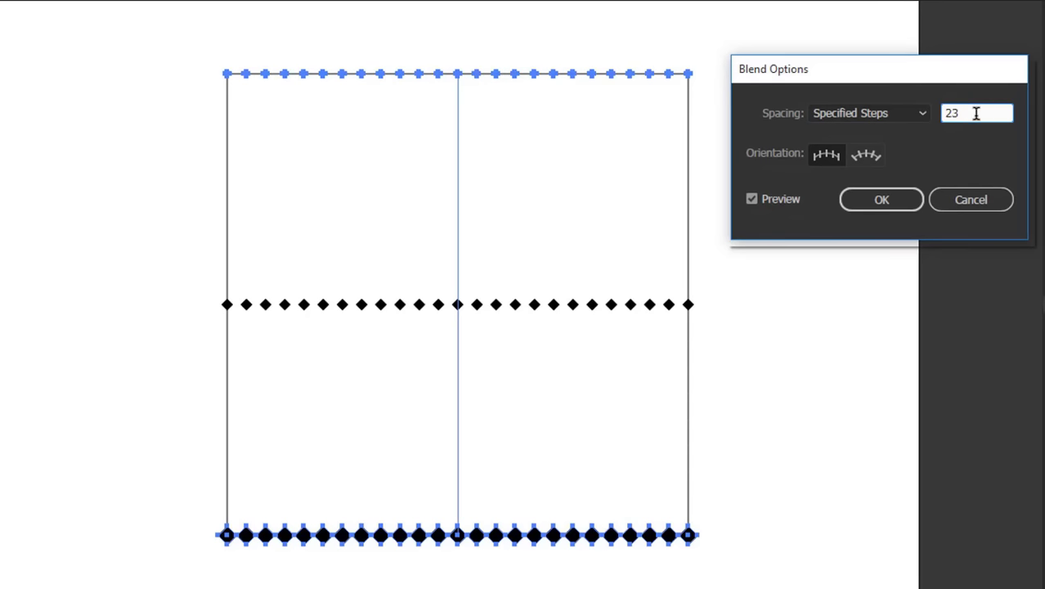
click(792, 201)
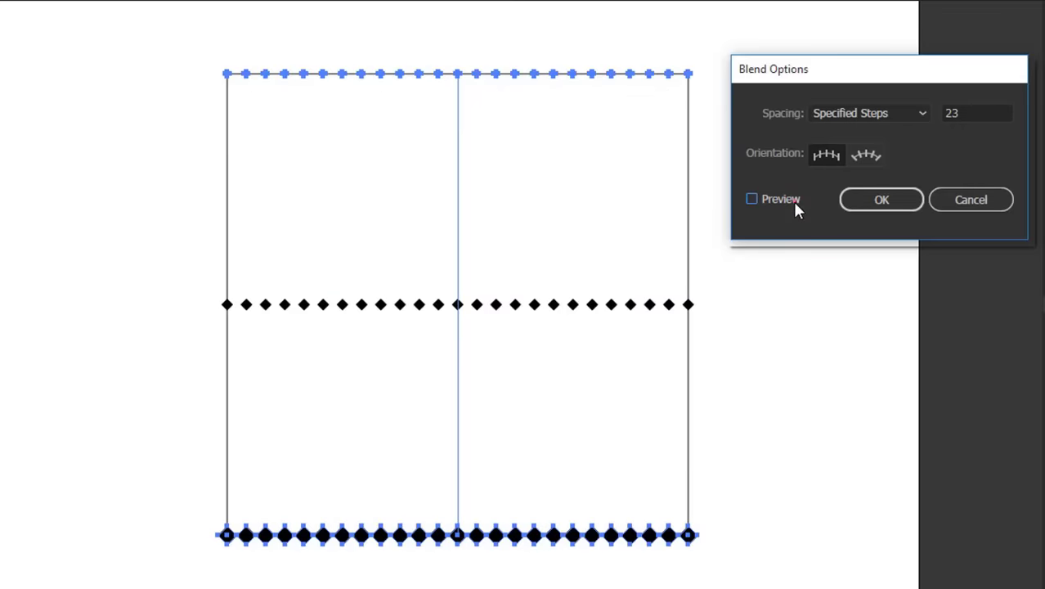
click(790, 202)
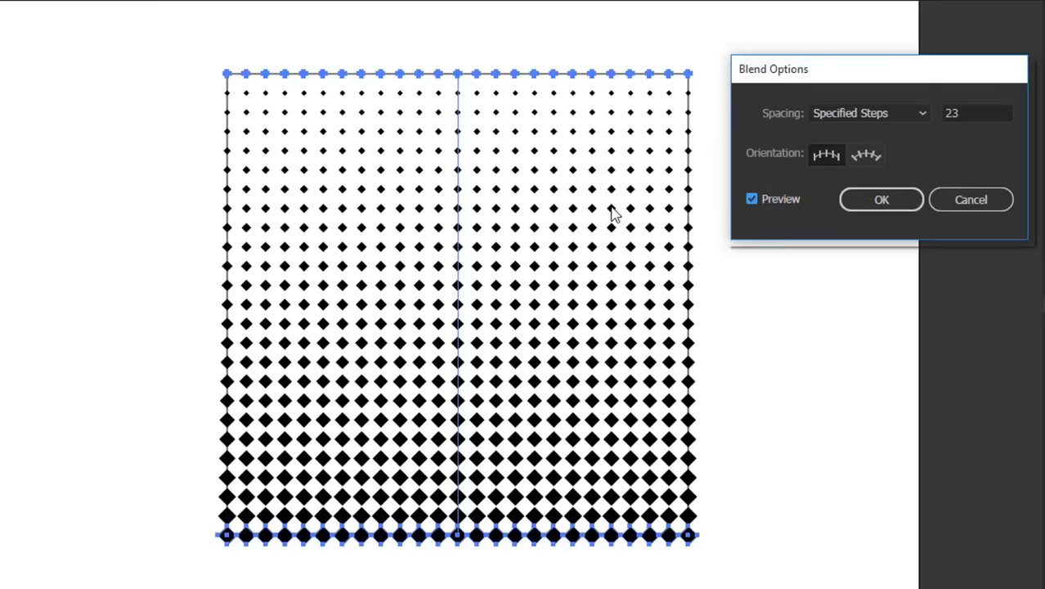
click(884, 205)
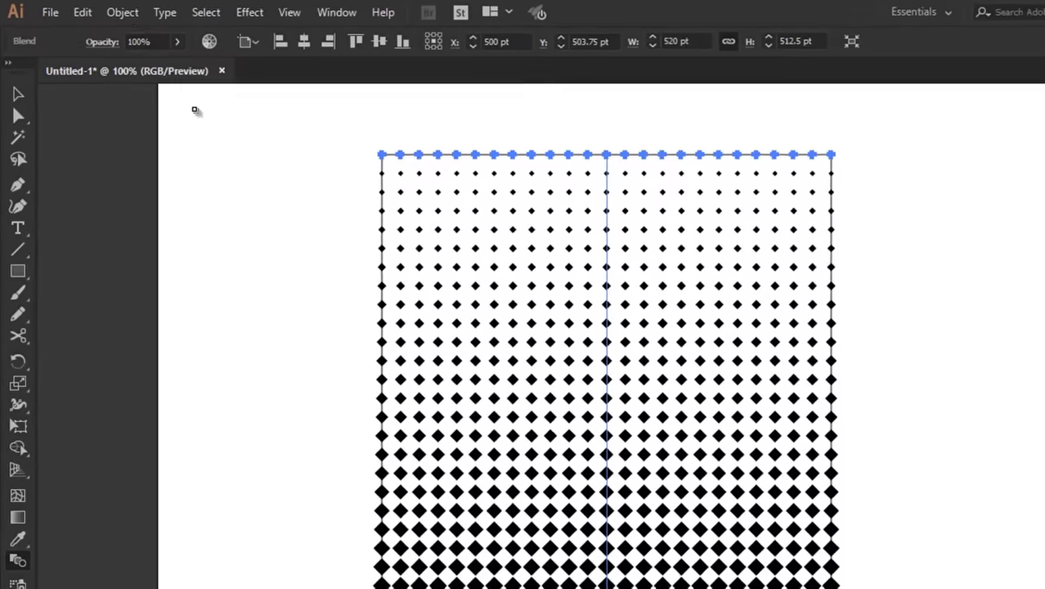
Expand the diamond blend with Object and Fill checked.
click(123, 12)
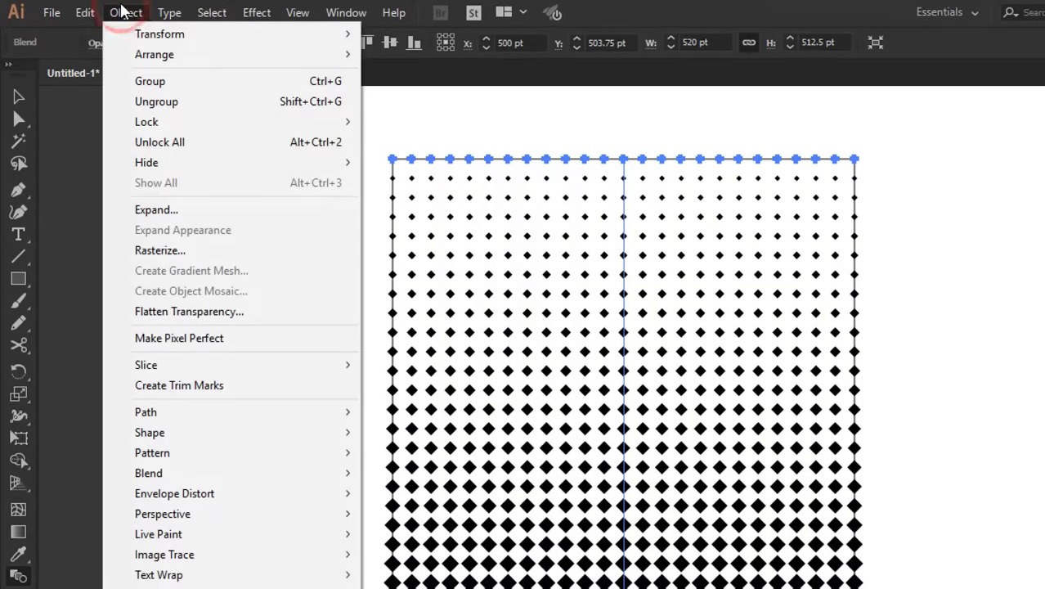
click(143, 211)
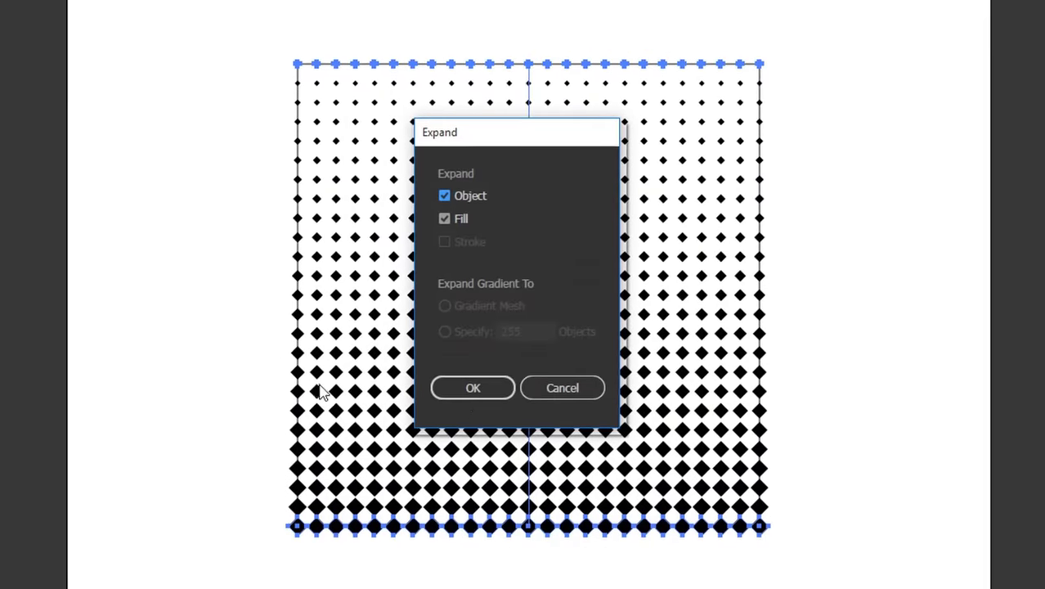
click(459, 388)
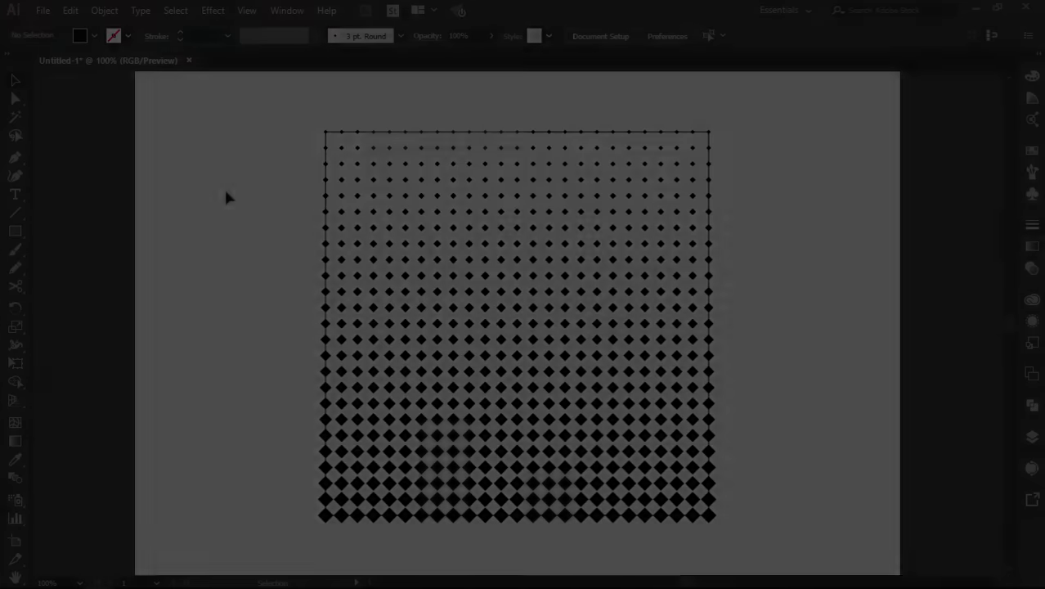
Zoom into the lower-left diamonds and marquee-select the expanded diamond group.
click(236, 196)
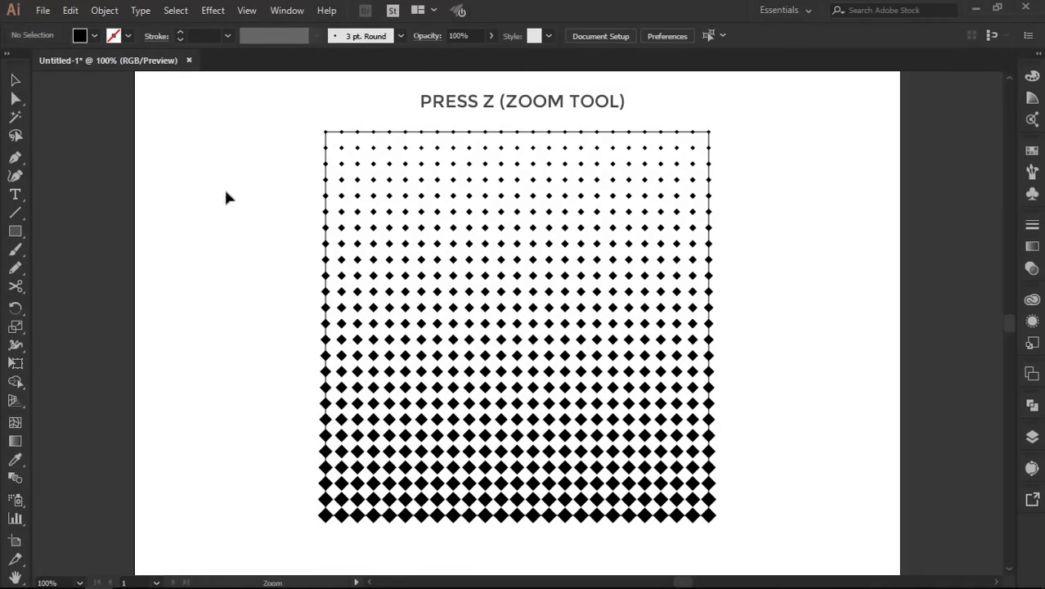
key(z)
drag(278, 423, 430, 561)
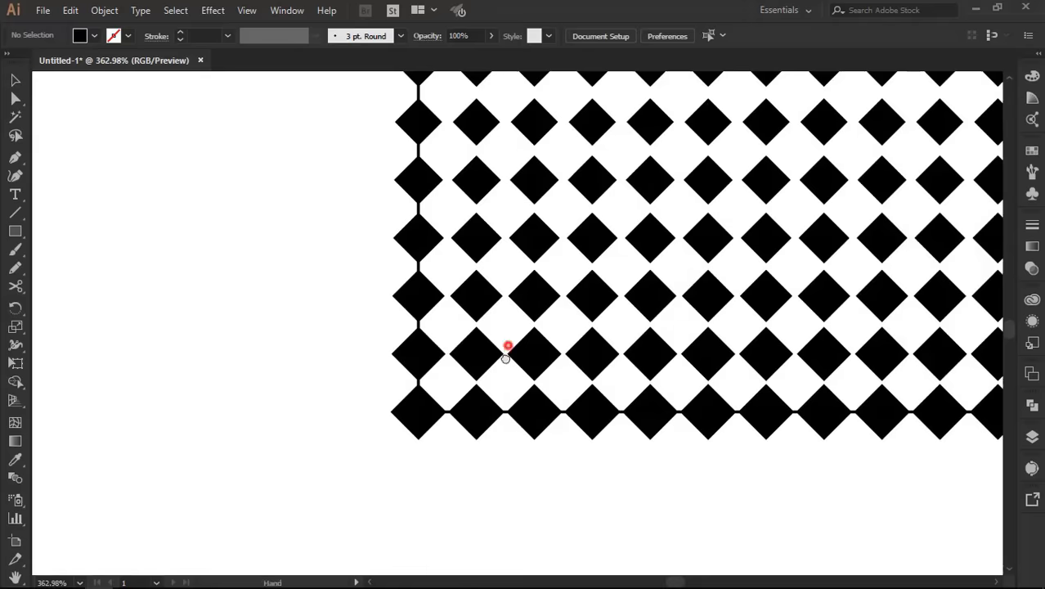
drag(506, 357, 503, 385)
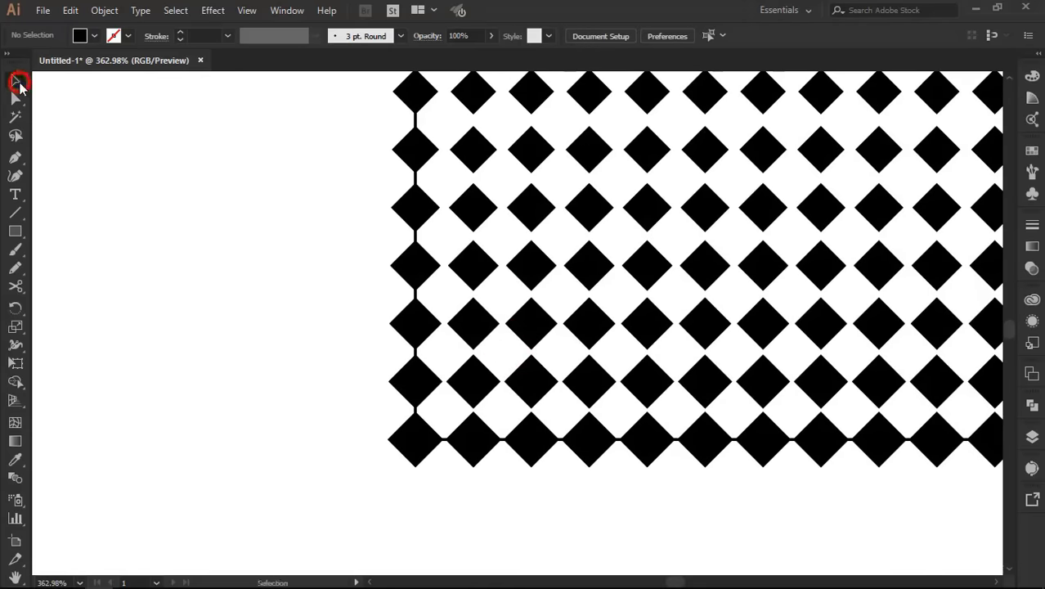
drag(314, 224, 475, 423)
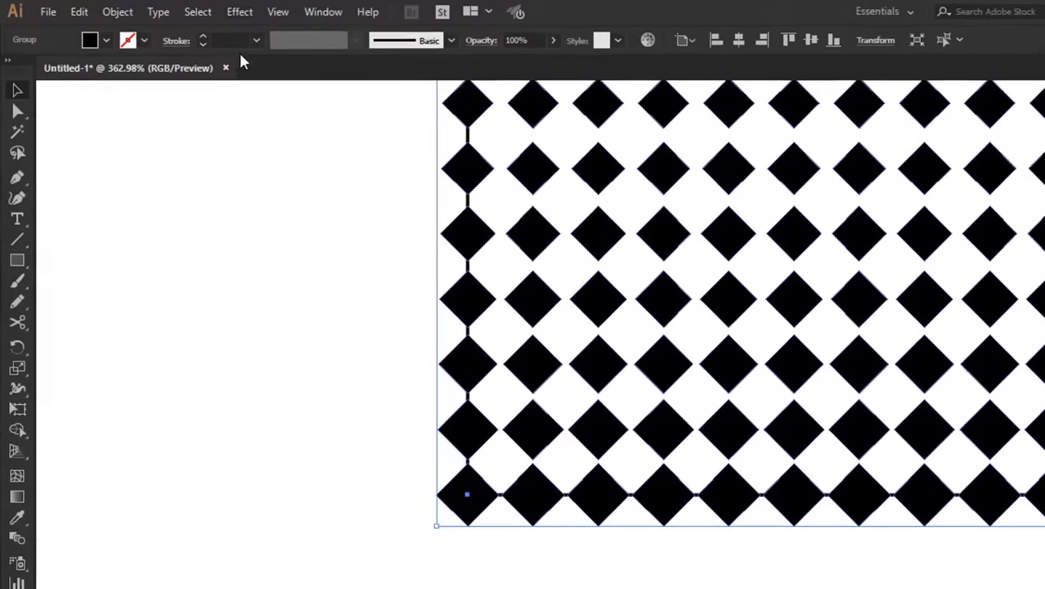
Add a Transform effect with preview on and a 10.5 pt horizontal move.
click(212, 9)
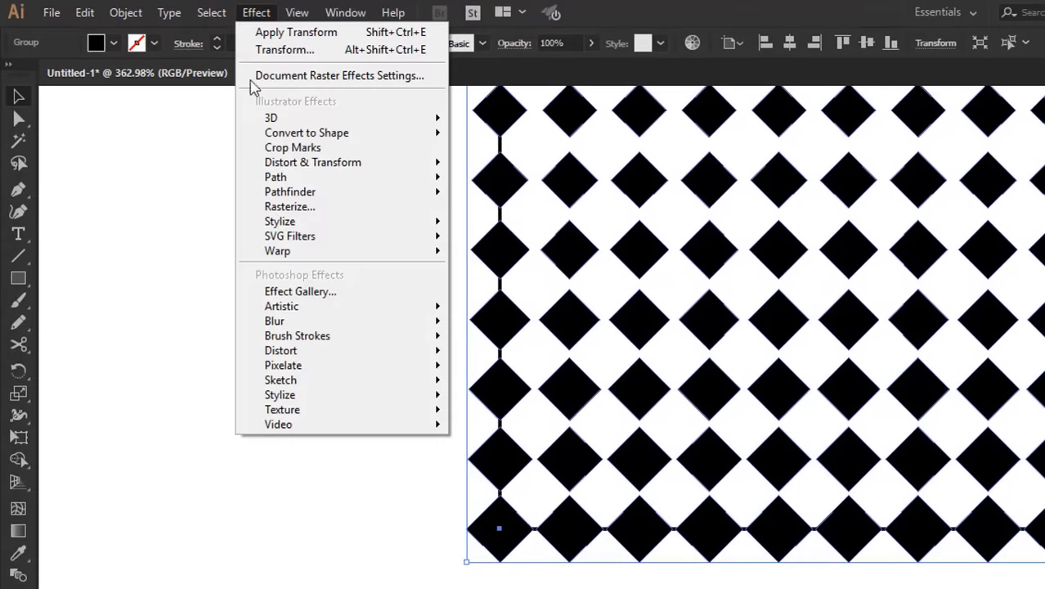
mouse_move(312, 162)
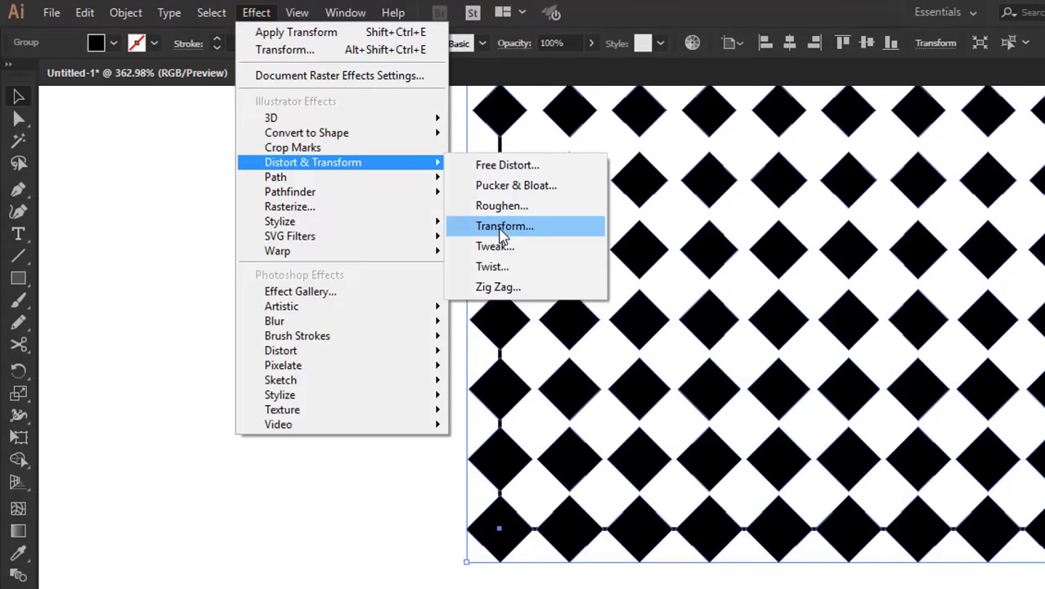
click(502, 229)
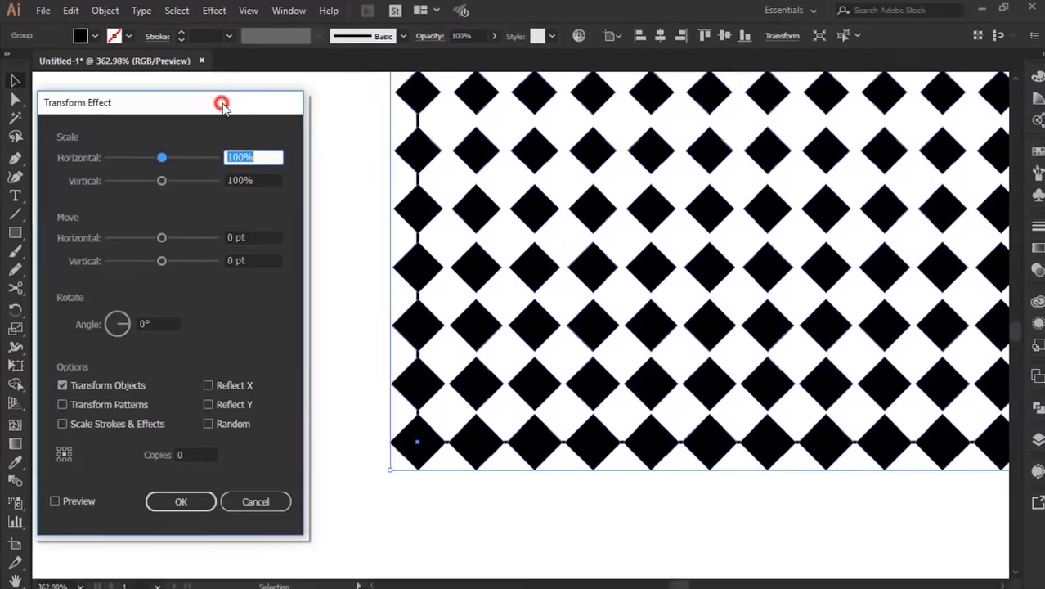
drag(256, 115, 257, 112)
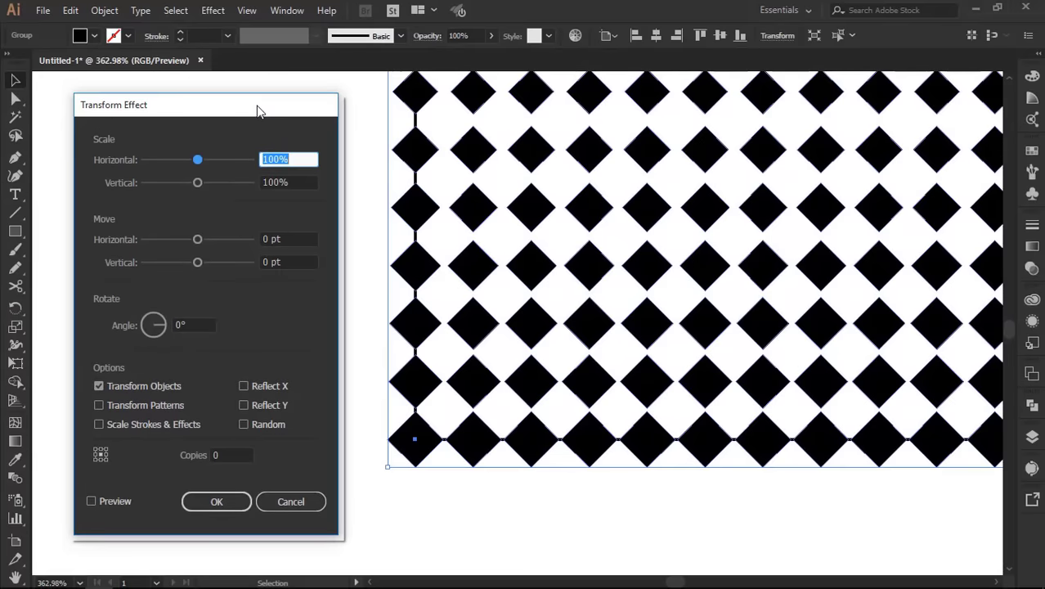
click(115, 502)
click(229, 460)
text(1)
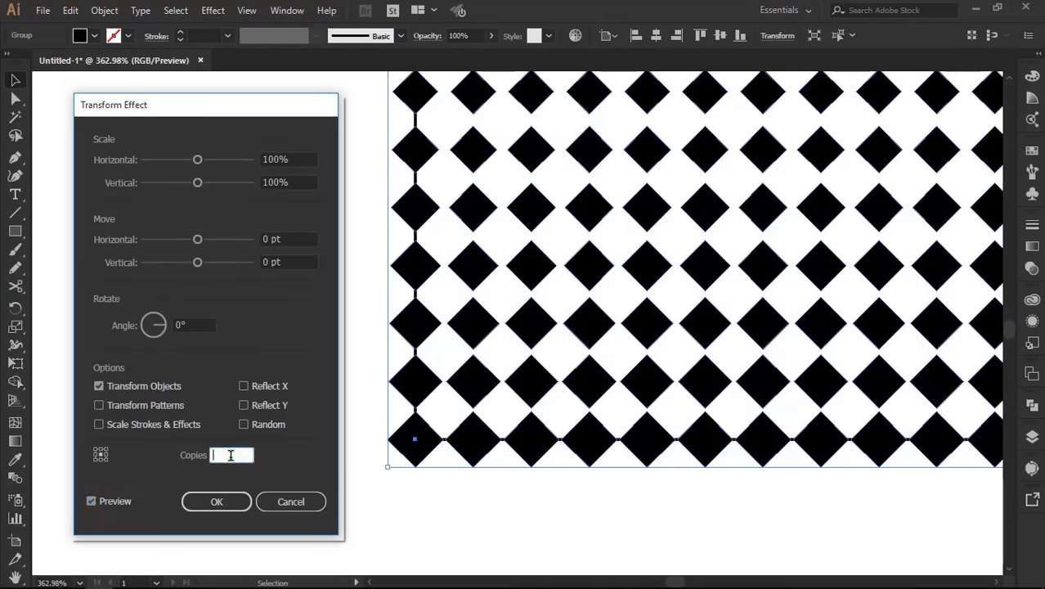
click(288, 238)
key(Up)
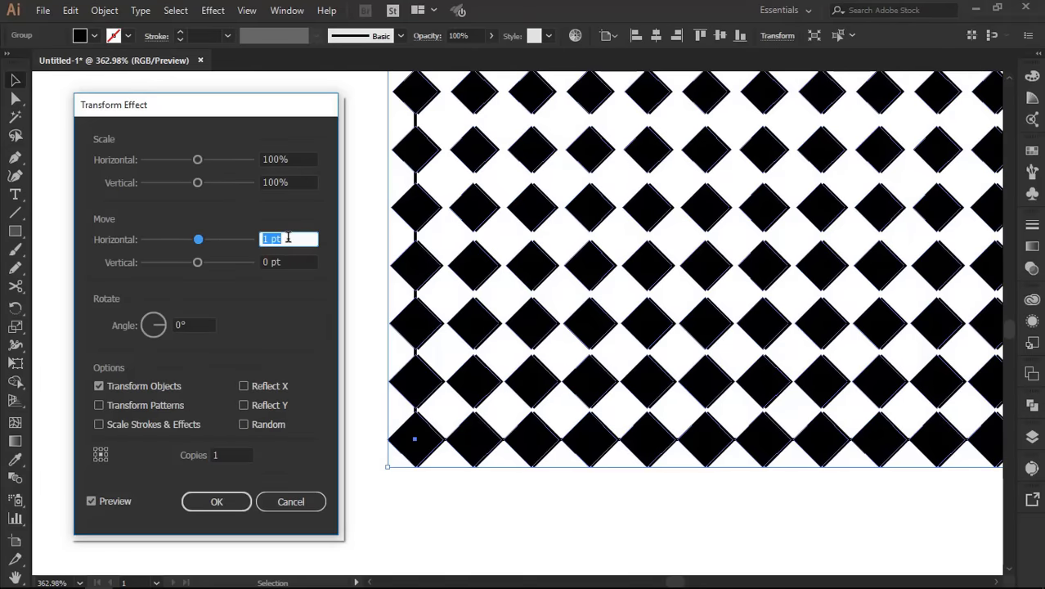
key(Up)
key(Up)
key(Up)
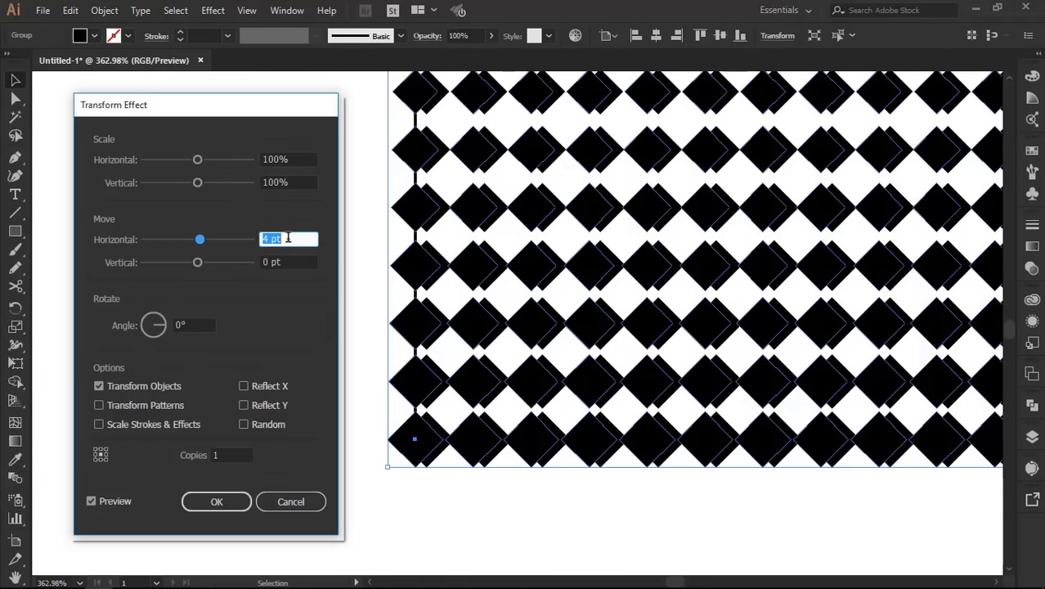
text(10.5)
click(297, 257)
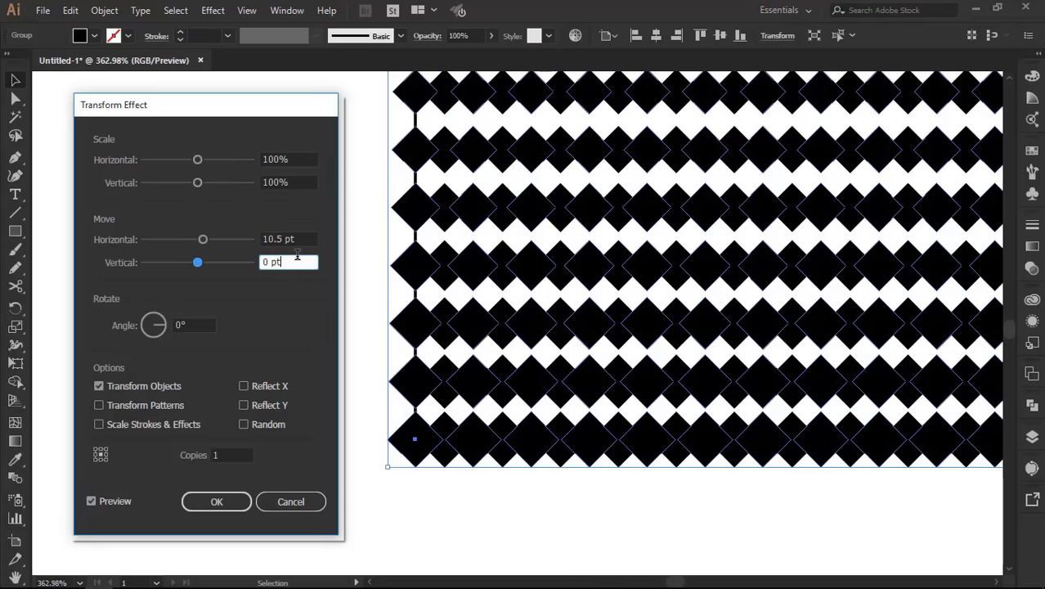
Set the Transform vertical move to 10.5 pt, apply the effect, and fit the artboard.
key(Up)
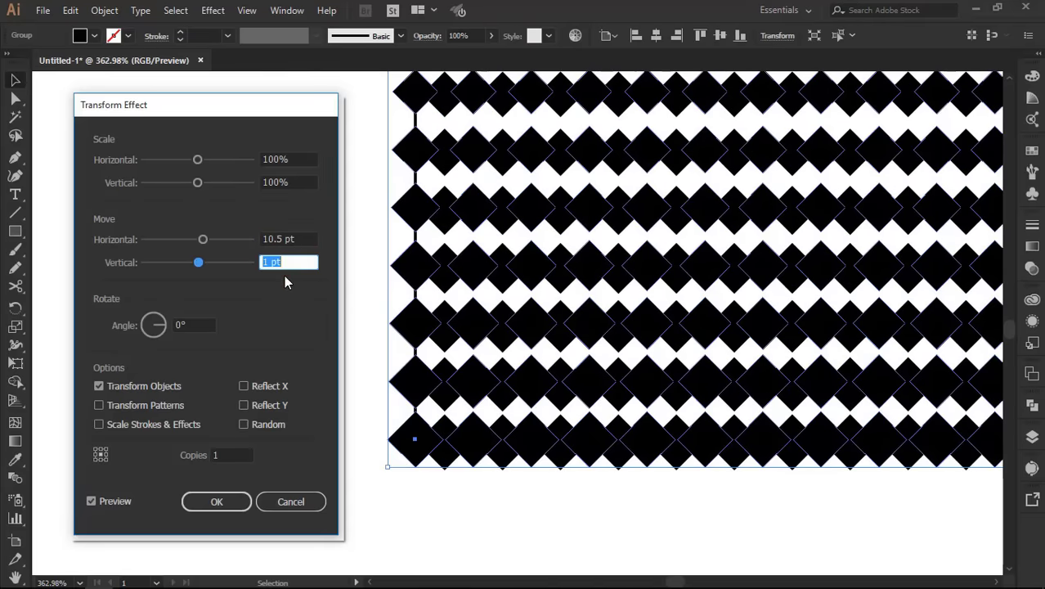
key(Up)
key(Up)
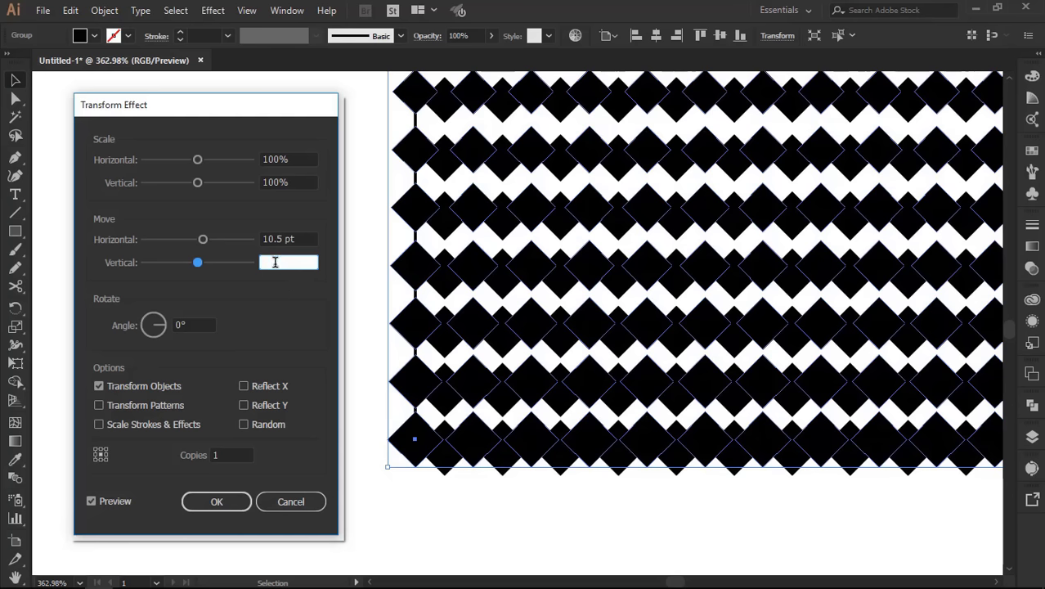
text(.5)
click(117, 504)
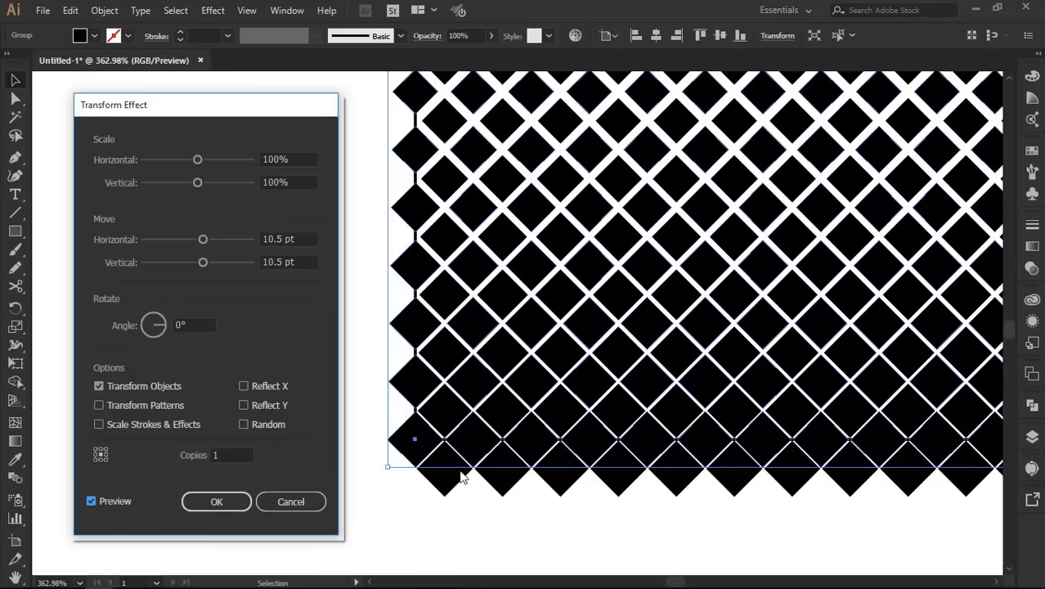
click(232, 505)
key(ctrl+0)
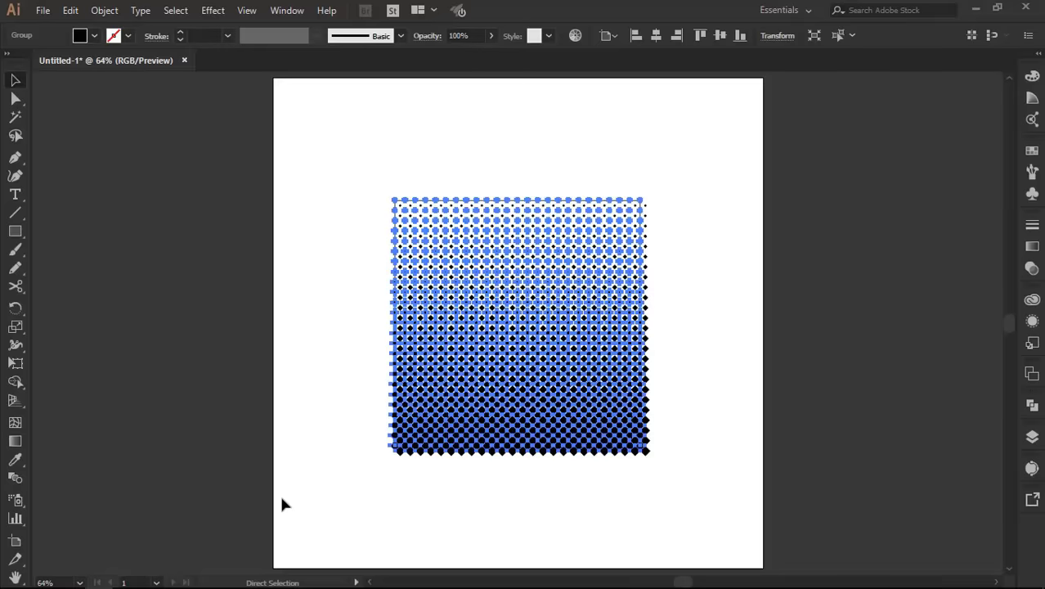
At 100% zoom, select the halftone group and Expand Appearance into solid shapes.
click(282, 504)
key(ctrl+plus)
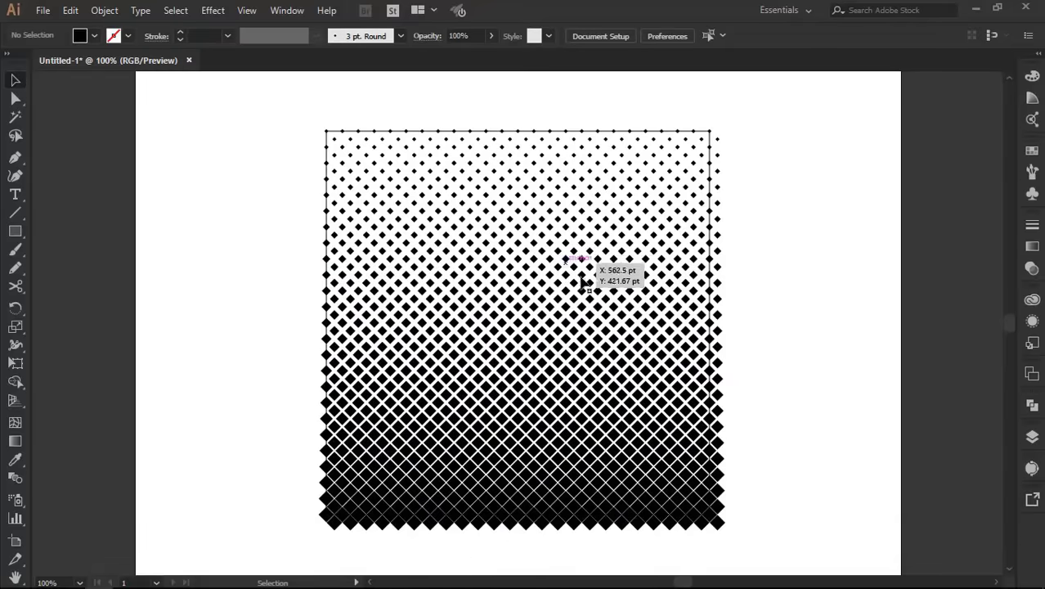
drag(749, 150, 655, 271)
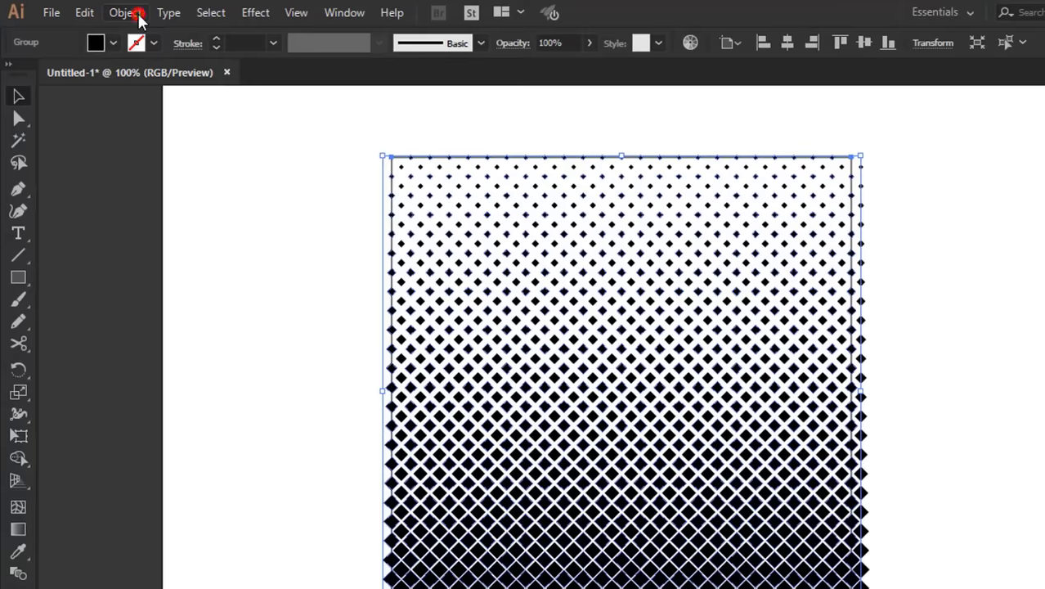
click(108, 11)
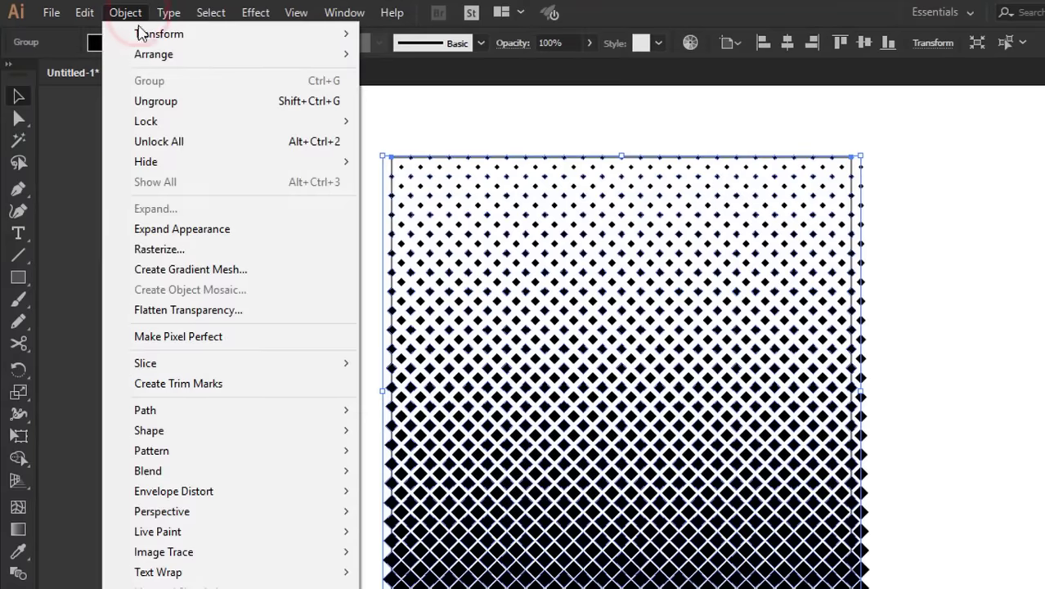
click(137, 229)
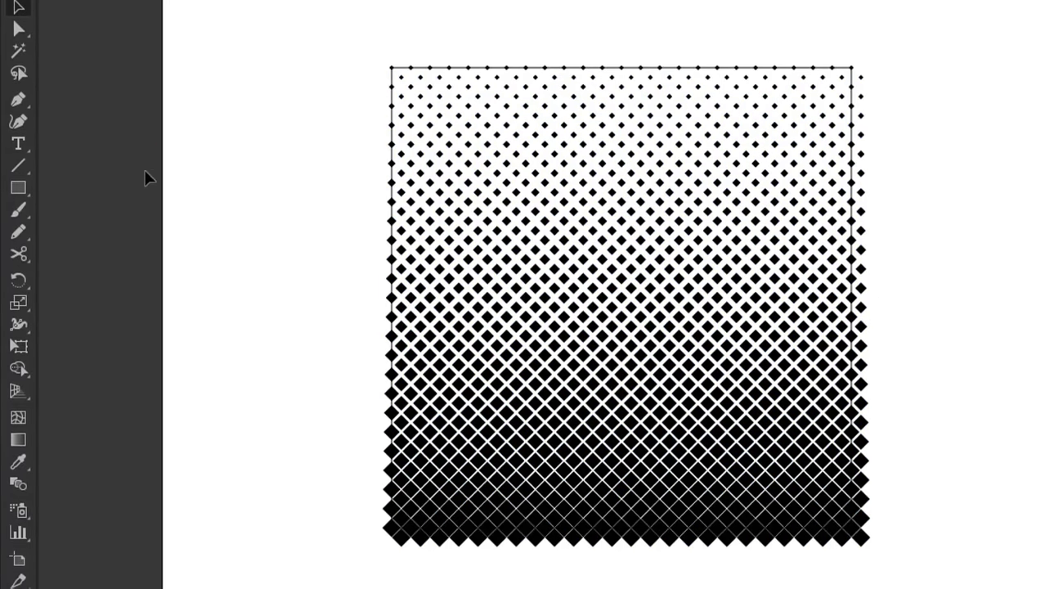
Draw a 500 pt black square and centre it horizontally and vertically on the halftone.
click(19, 190)
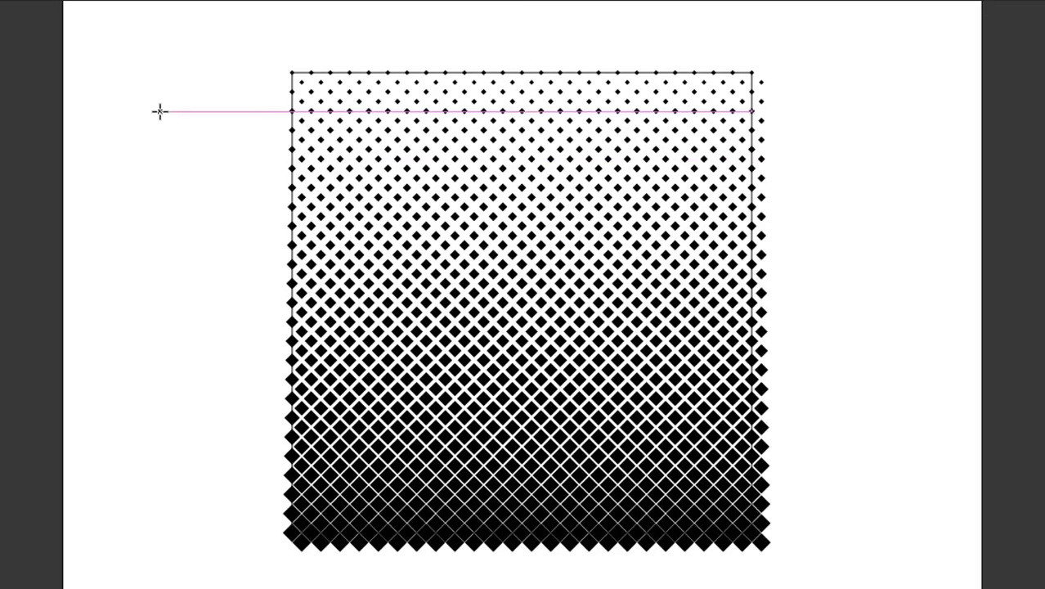
click(160, 111)
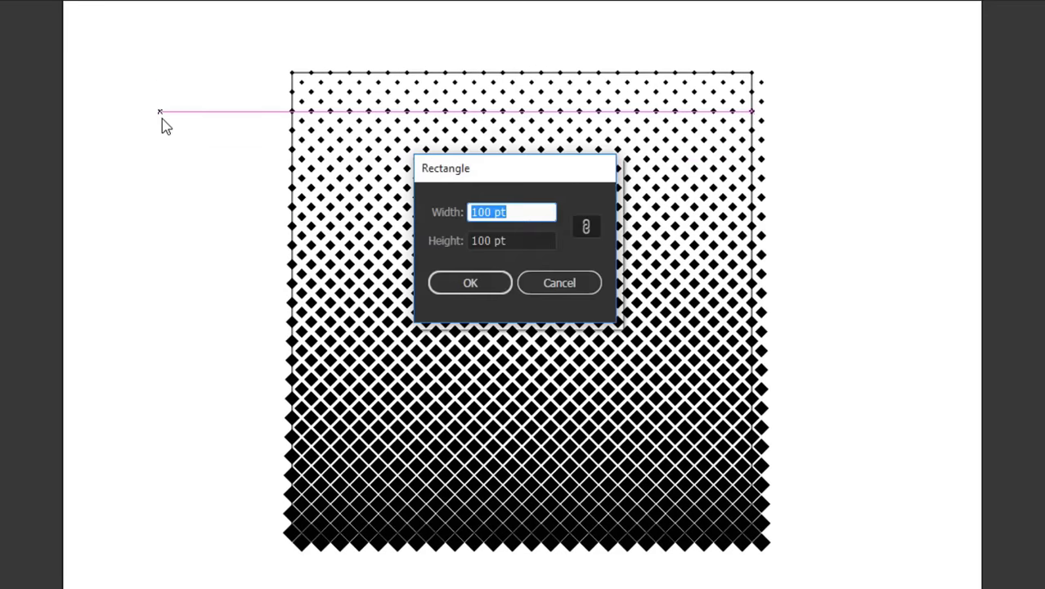
text(500)
click(436, 287)
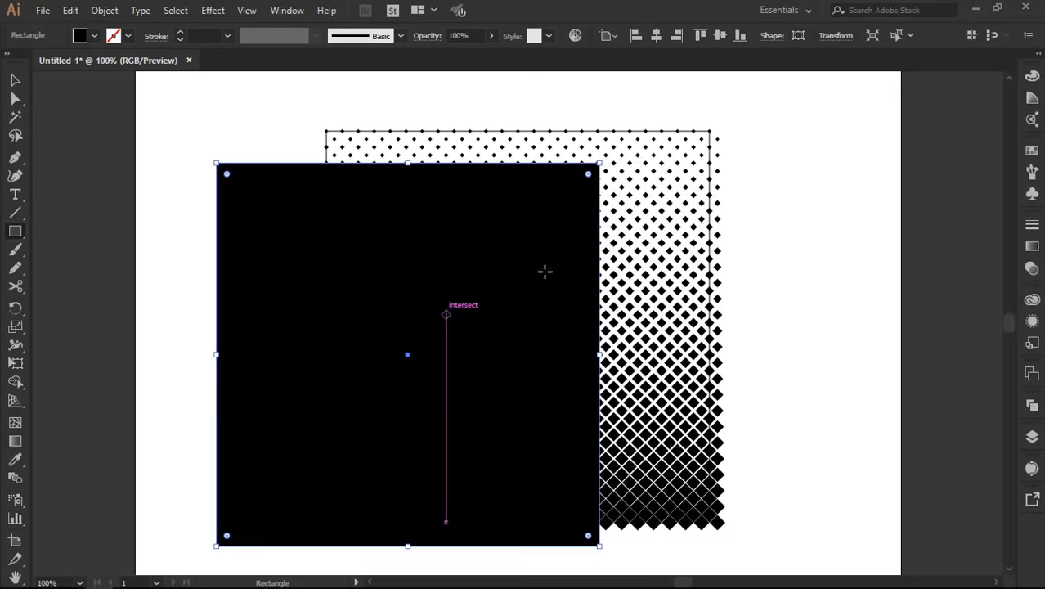
click(656, 35)
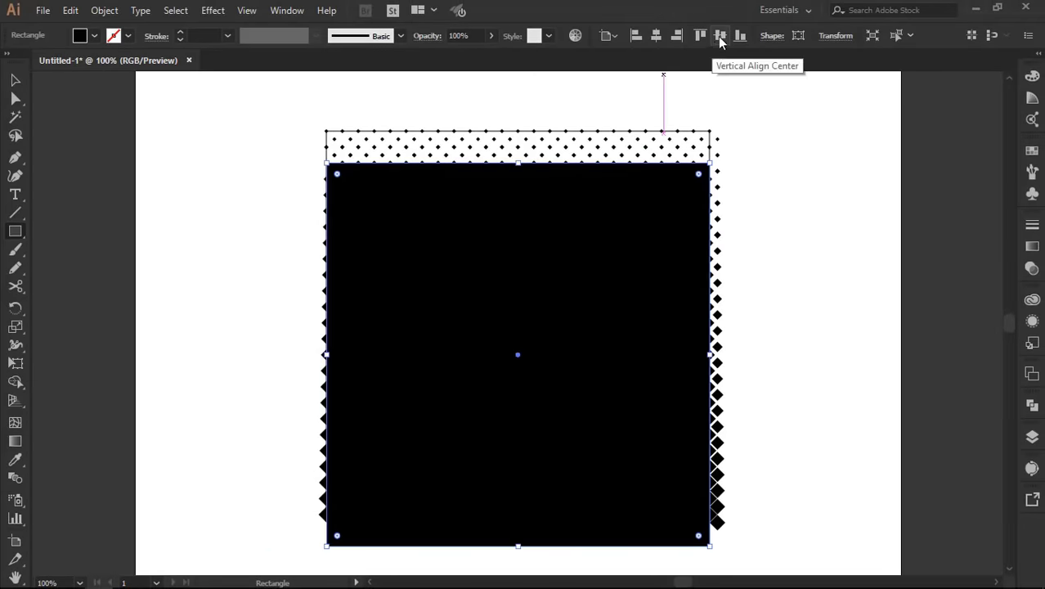
click(720, 37)
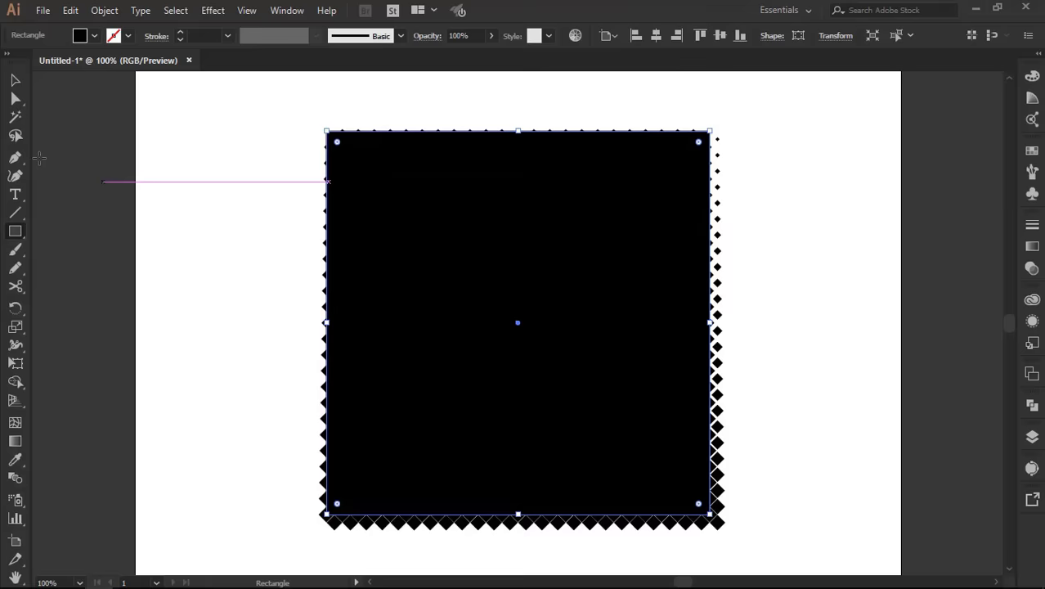
Marquee-select the black square together with the halftone grid.
click(15, 79)
click(763, 275)
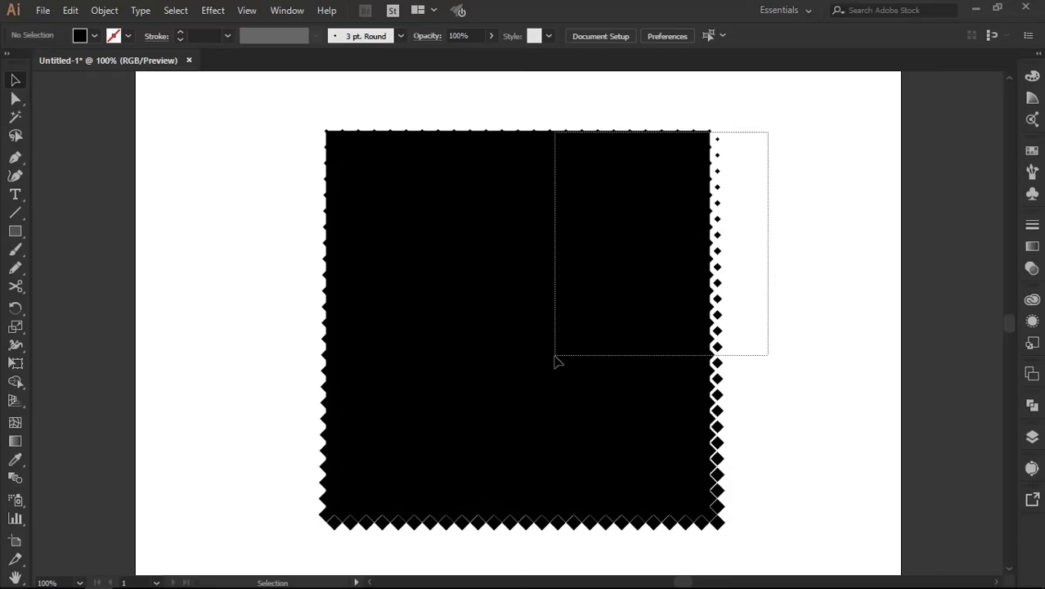
drag(746, 165, 548, 360)
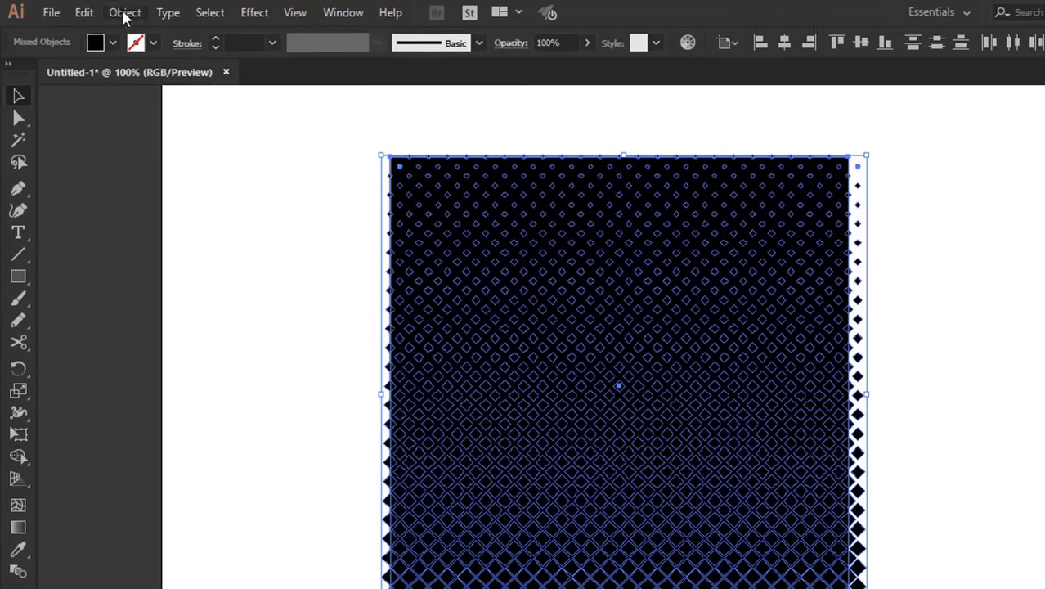
click(104, 10)
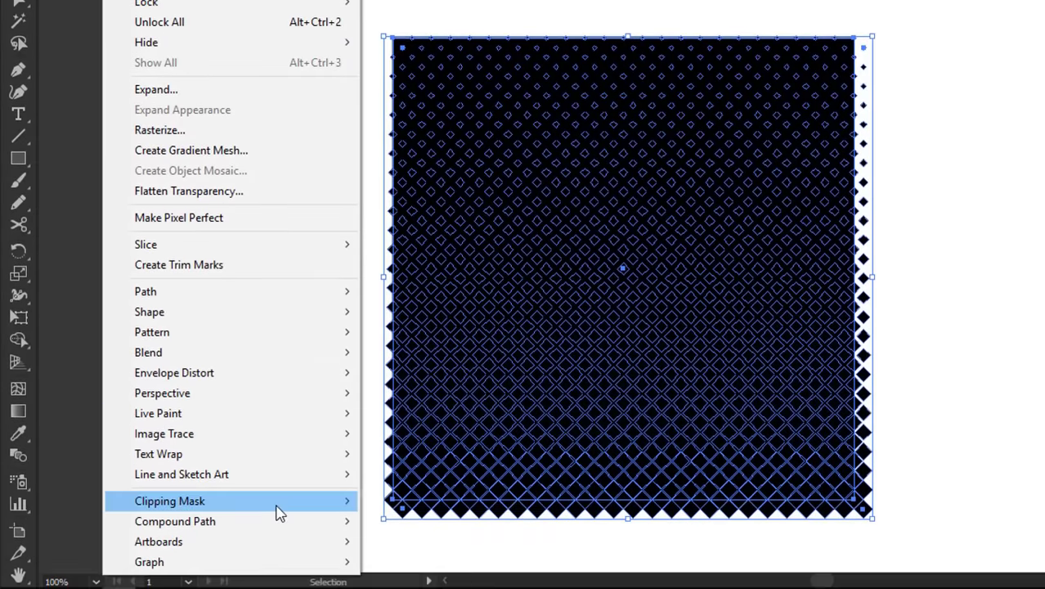
Make a clipping mask from the square and halftone, then select the clip group.
click(275, 500)
click(386, 502)
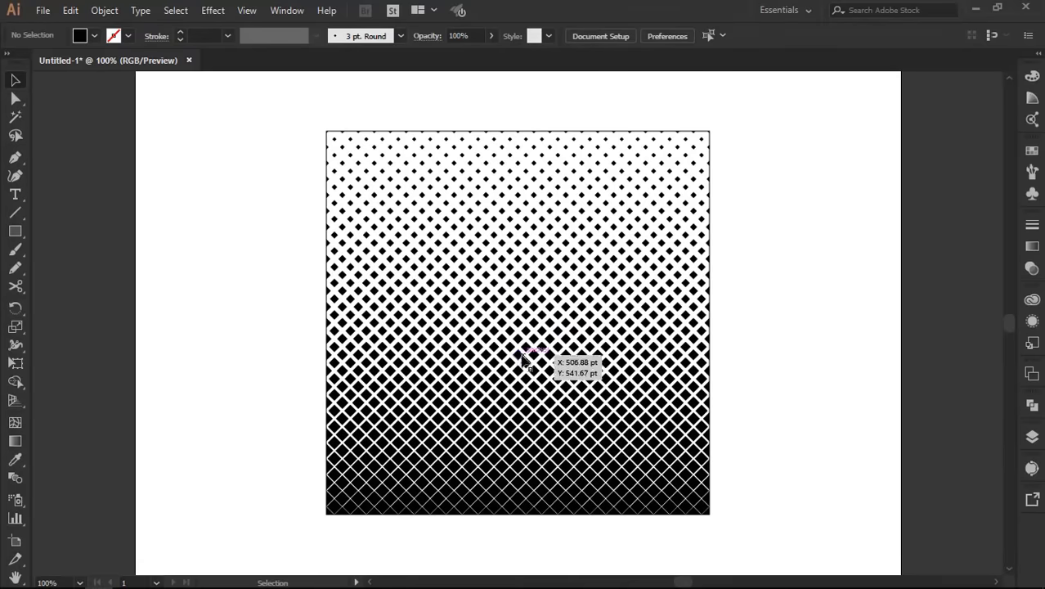
drag(427, 103, 481, 200)
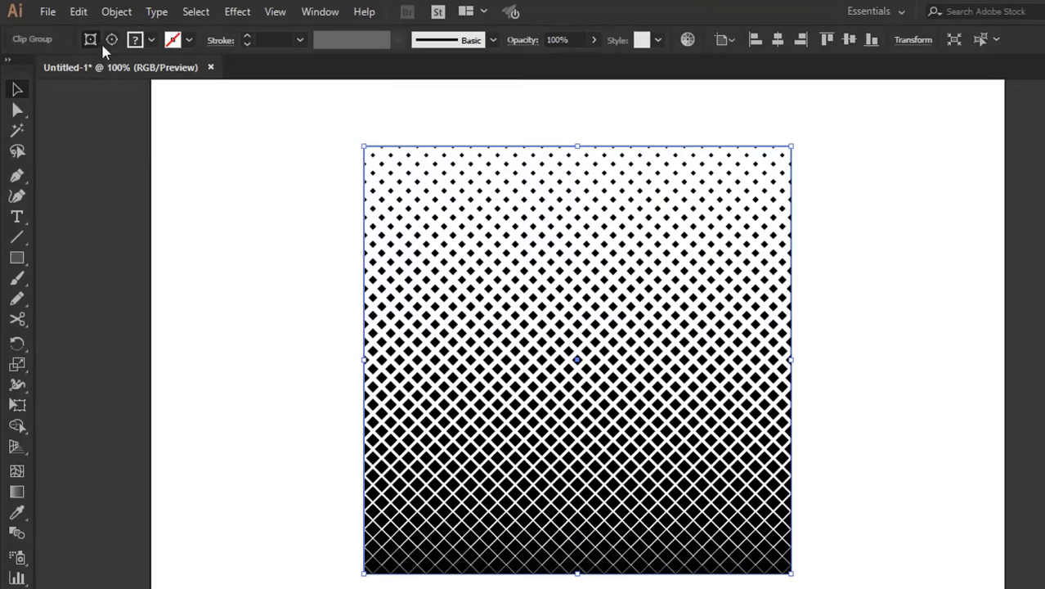
Edit the clip group's contents and change their fill to a dark navy swatch.
click(111, 39)
click(151, 39)
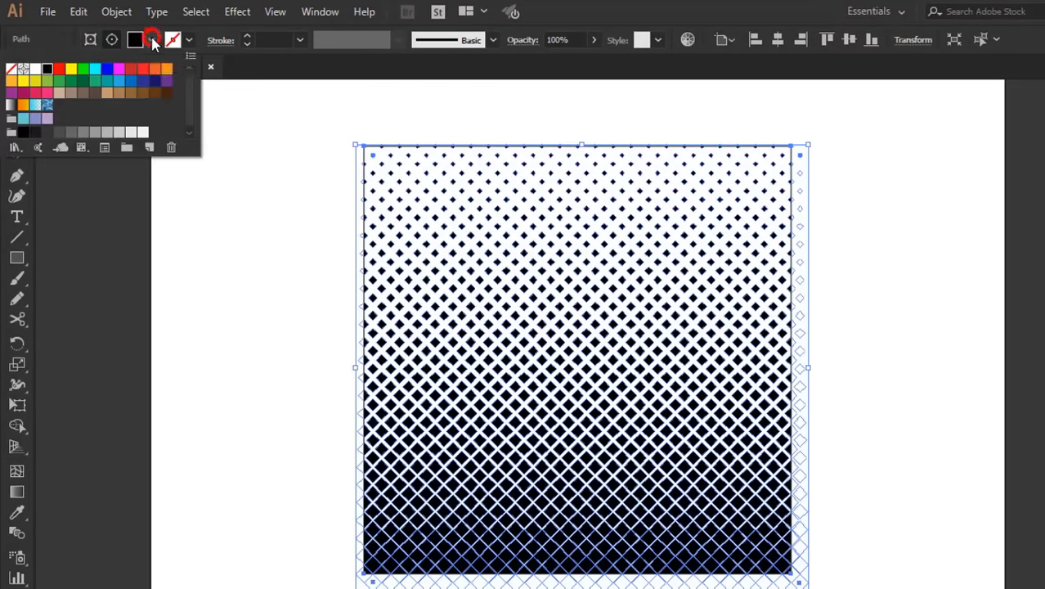
click(131, 71)
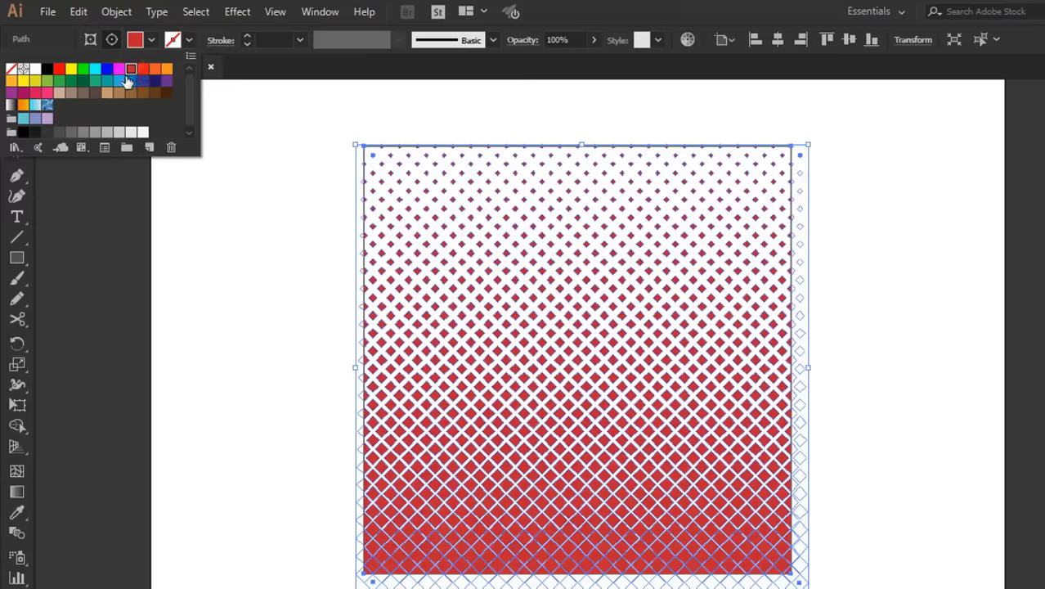
click(121, 83)
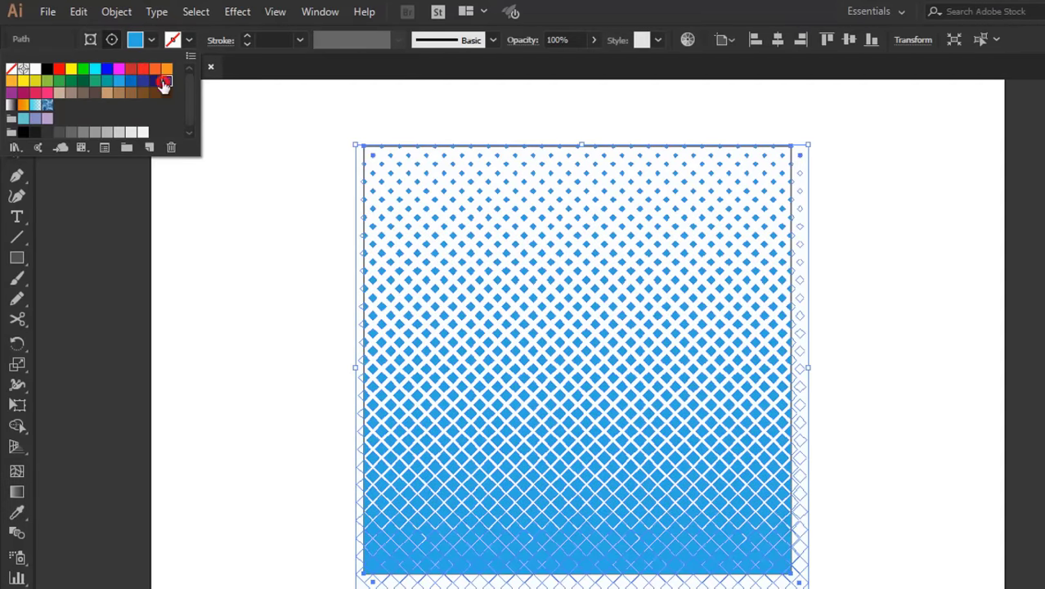
click(166, 82)
click(152, 82)
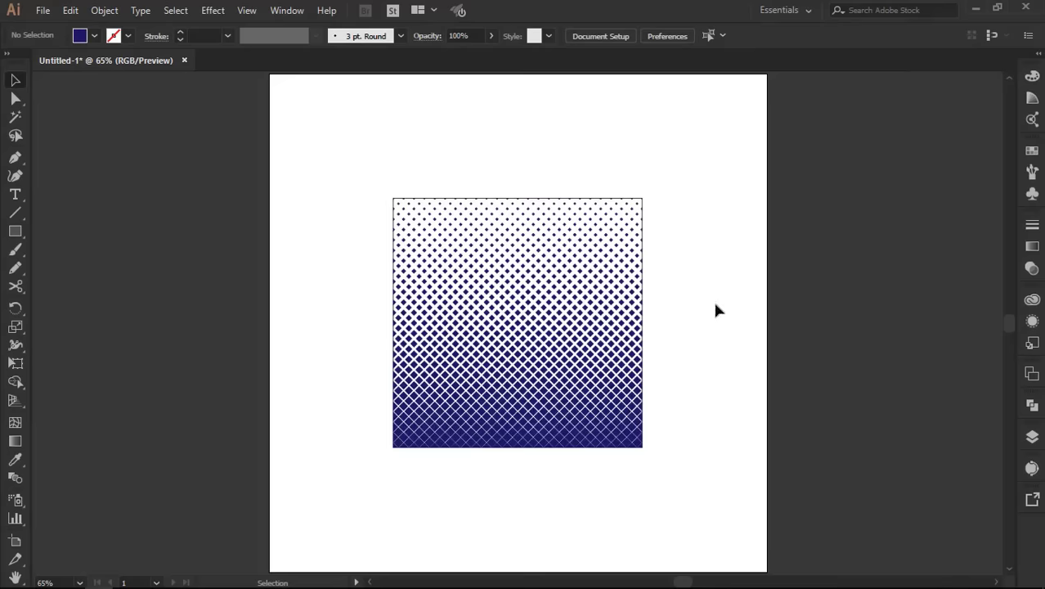
Resize the clipped halftone group to 1000 pt wide in the Transform settings.
drag(667, 217, 600, 292)
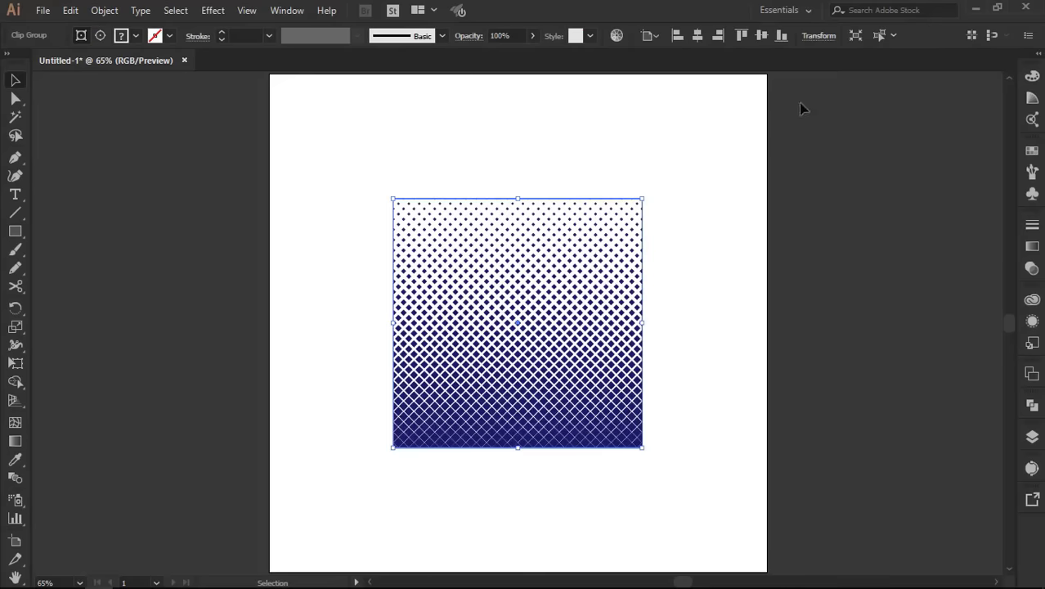
click(820, 37)
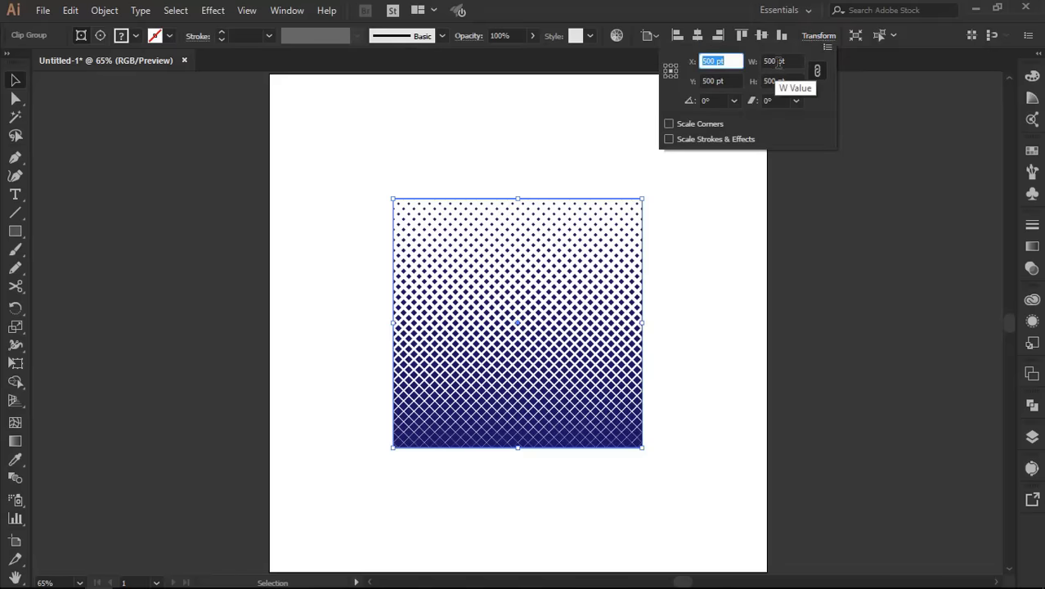
click(772, 62)
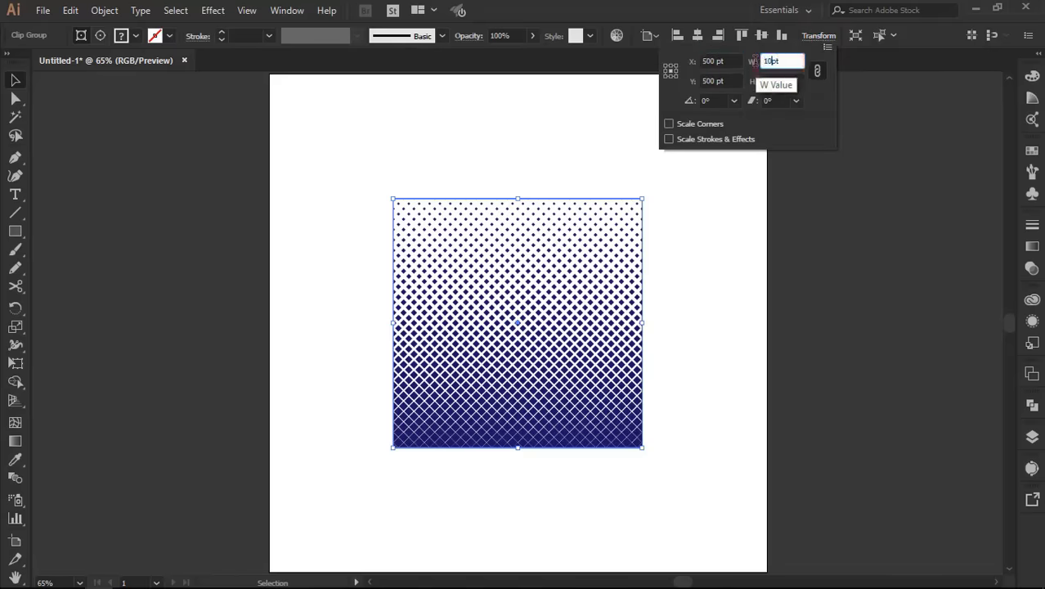
key(Return)
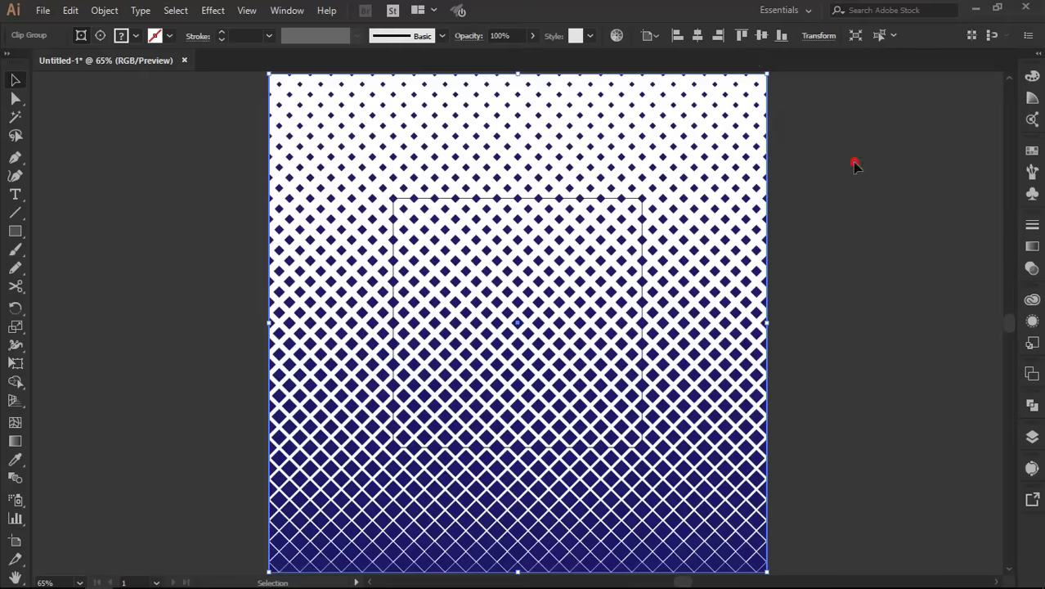
click(855, 165)
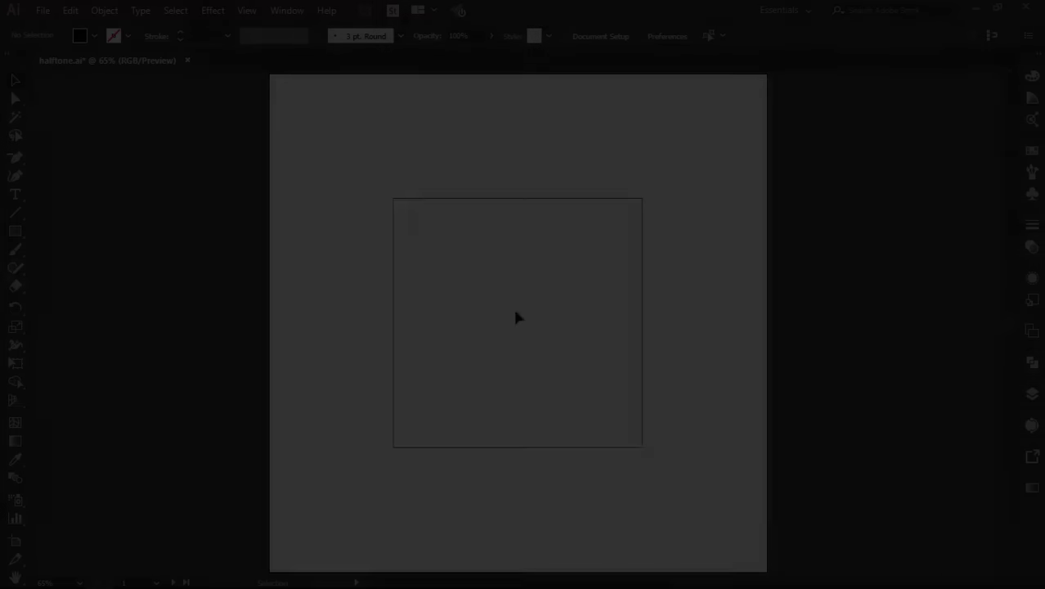
Create a six-sided hexagon with a 50 pt radius using the Polygon tool.
click(16, 236)
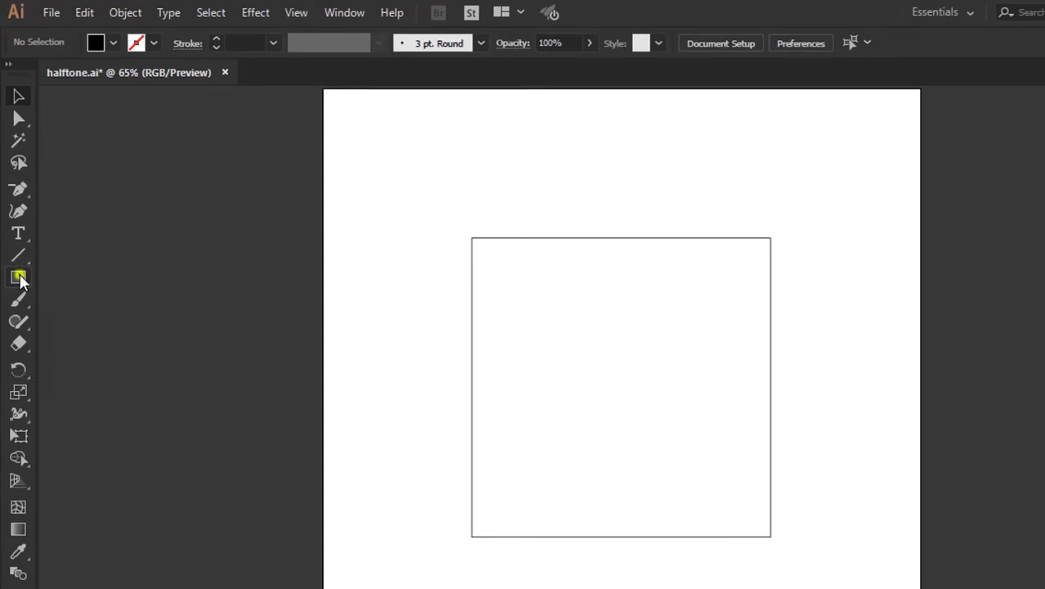
click(59, 339)
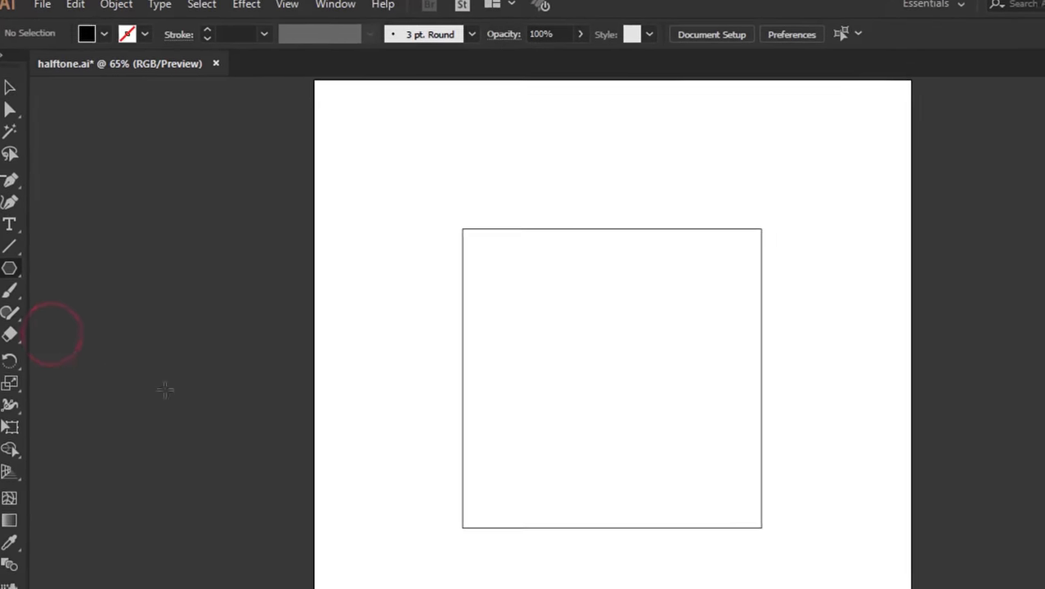
click(504, 246)
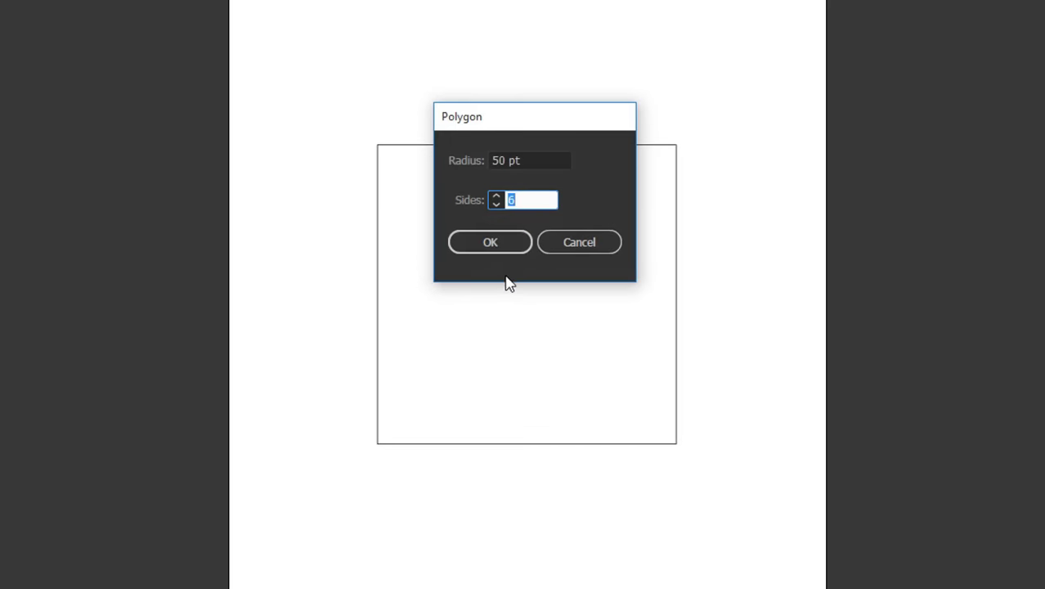
click(510, 245)
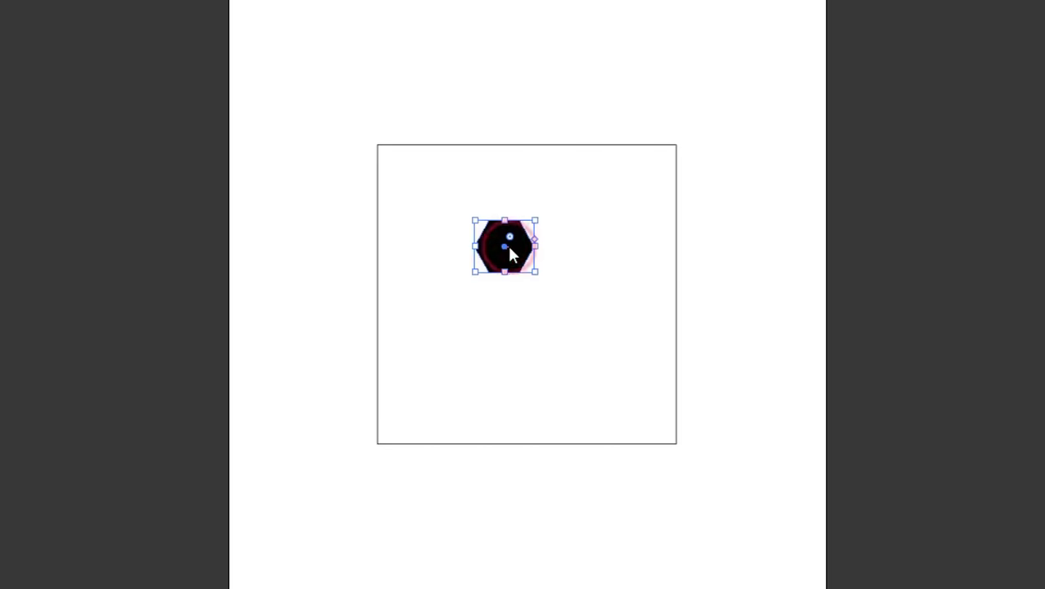
Place the hexagon on the square's top-left corner and a pasted copy on the bottom-left.
drag(517, 258, 397, 176)
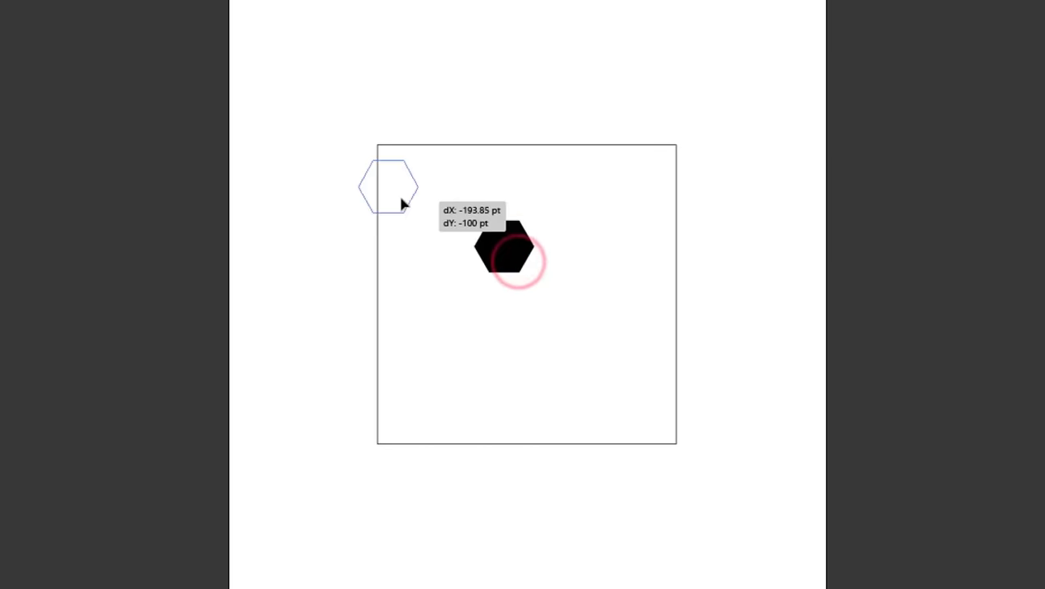
click(404, 192)
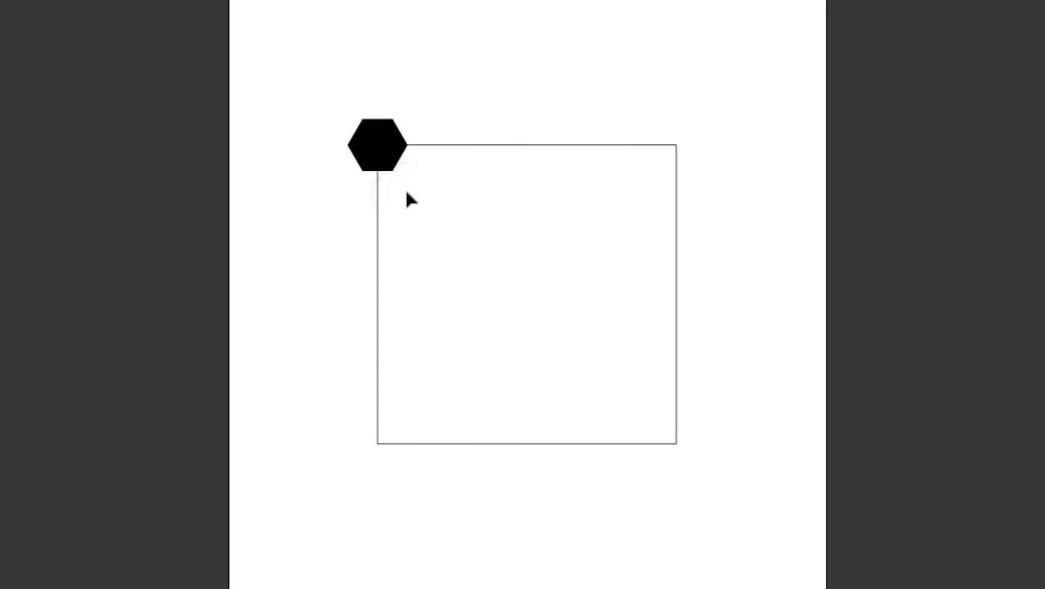
click(392, 163)
key(ctrl+c)
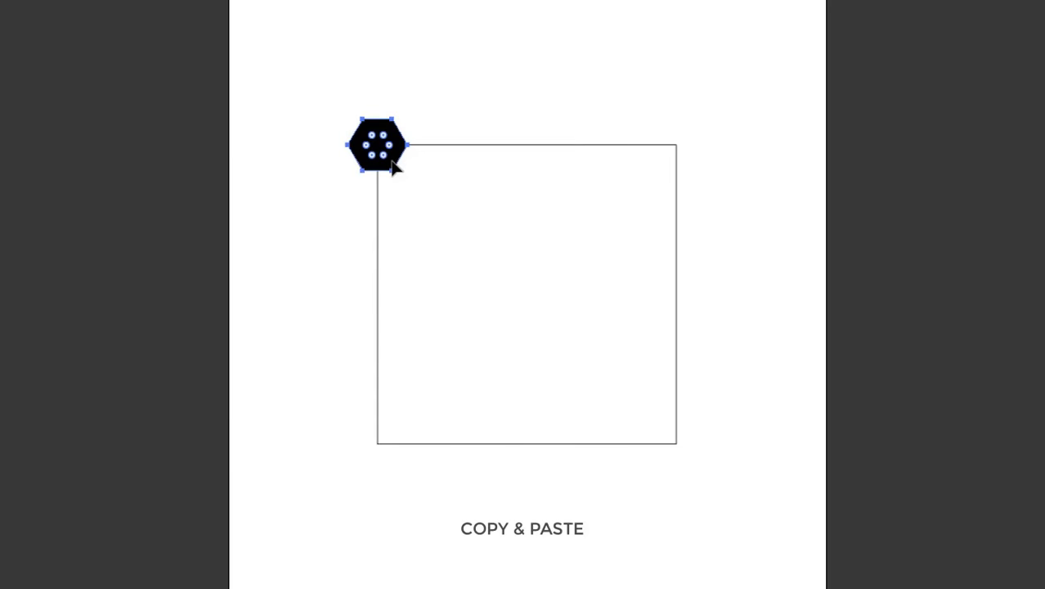
key(ctrl+v)
drag(516, 303, 373, 459)
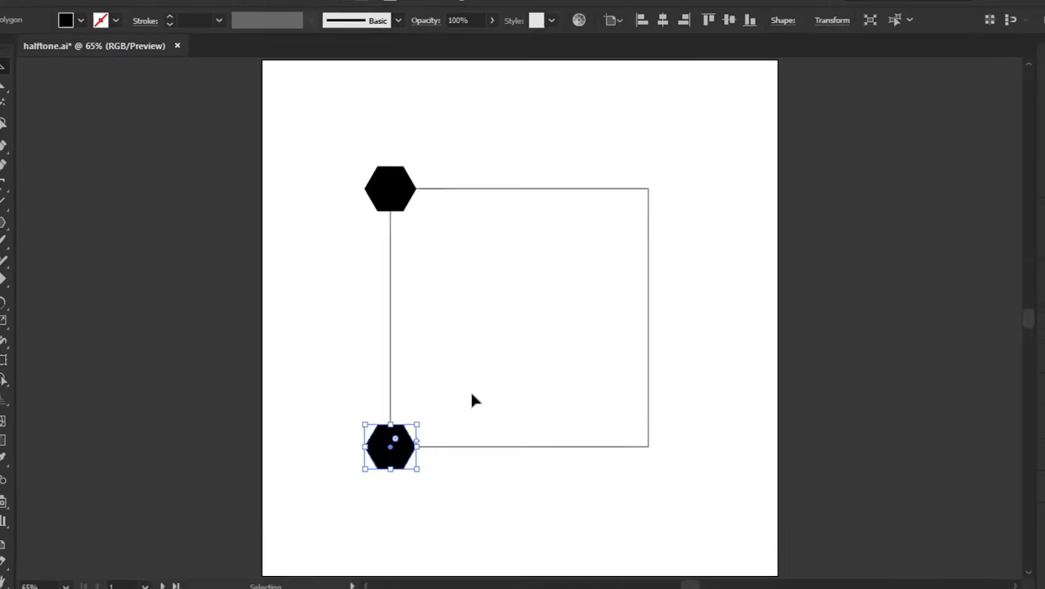
Shrink the top hexagon to a tiny width in the Transform settings.
click(482, 379)
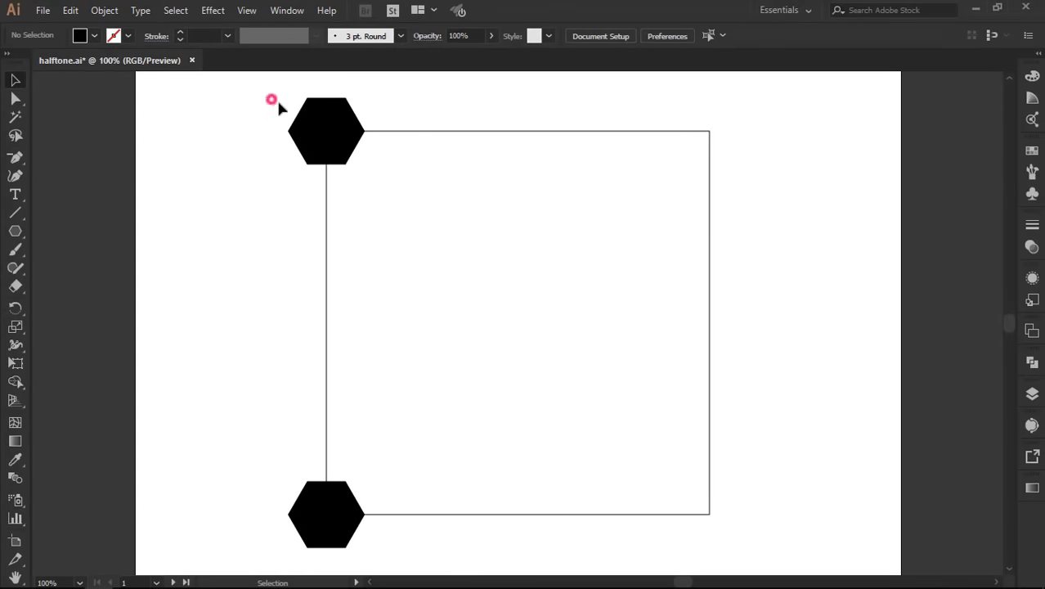
drag(276, 102, 360, 162)
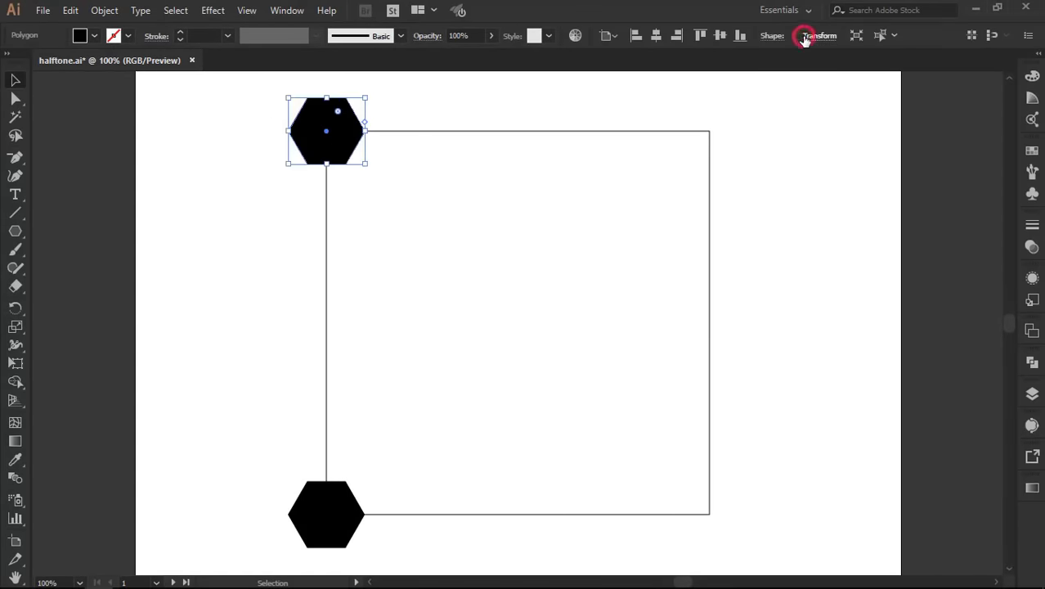
click(805, 37)
click(785, 62)
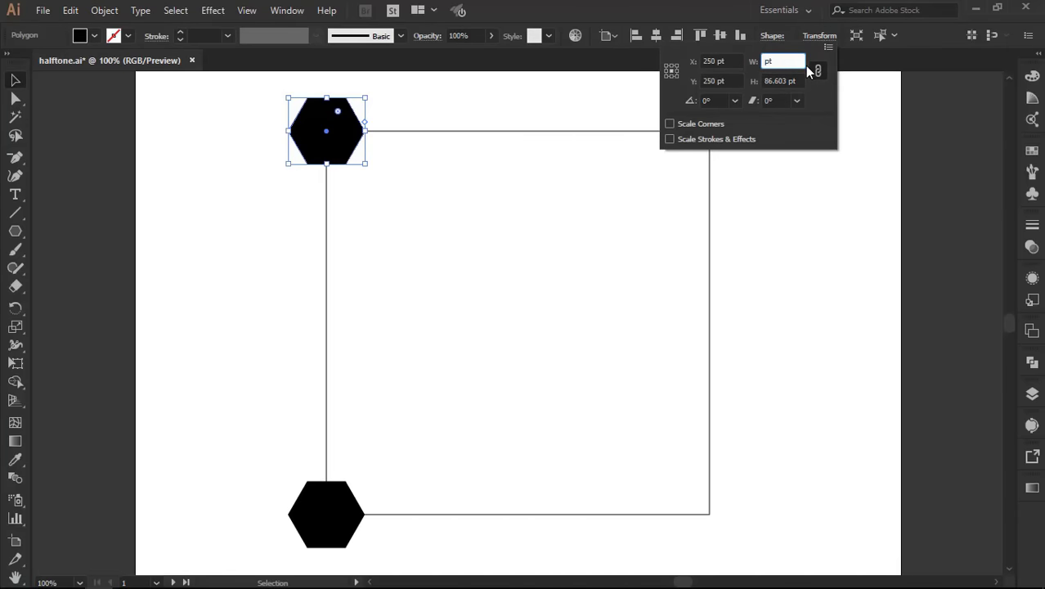
text(5)
key(Return)
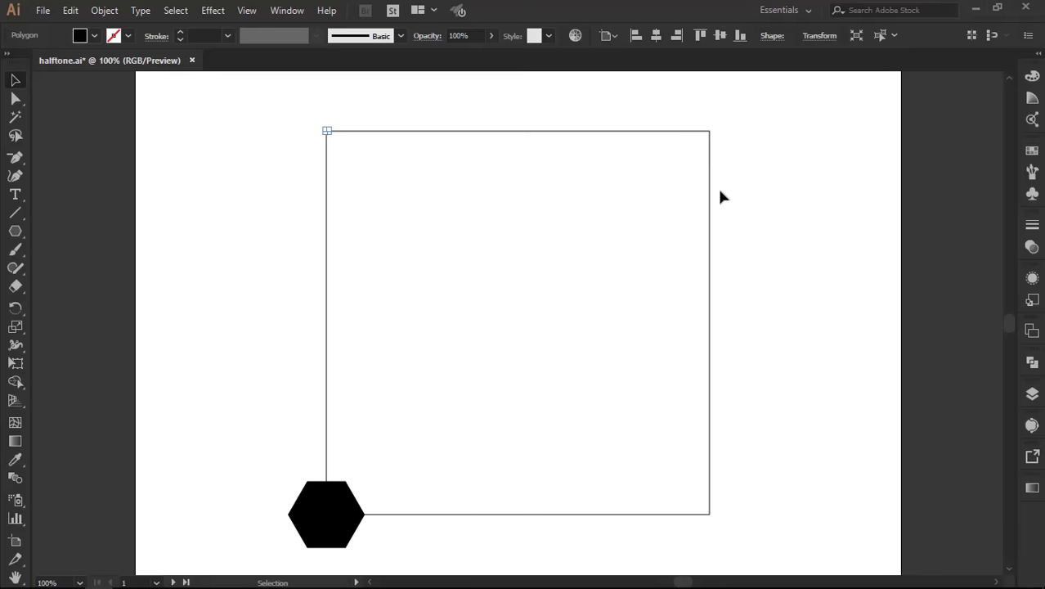
click(720, 193)
Shrink the bottom hexagon to 20 pt wide.
drag(372, 450, 311, 489)
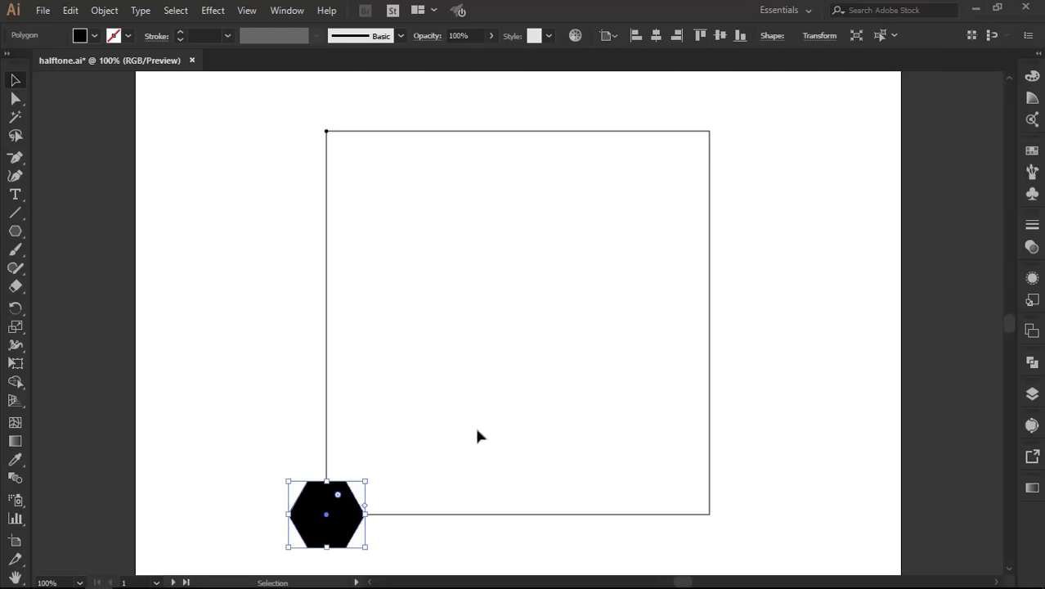
click(805, 37)
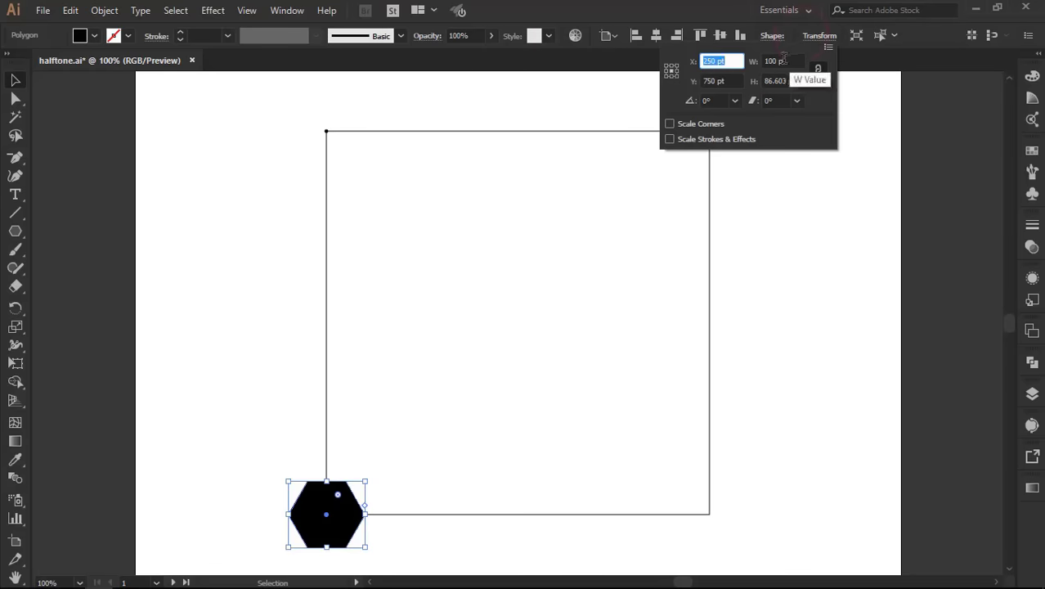
click(785, 62)
text(2)
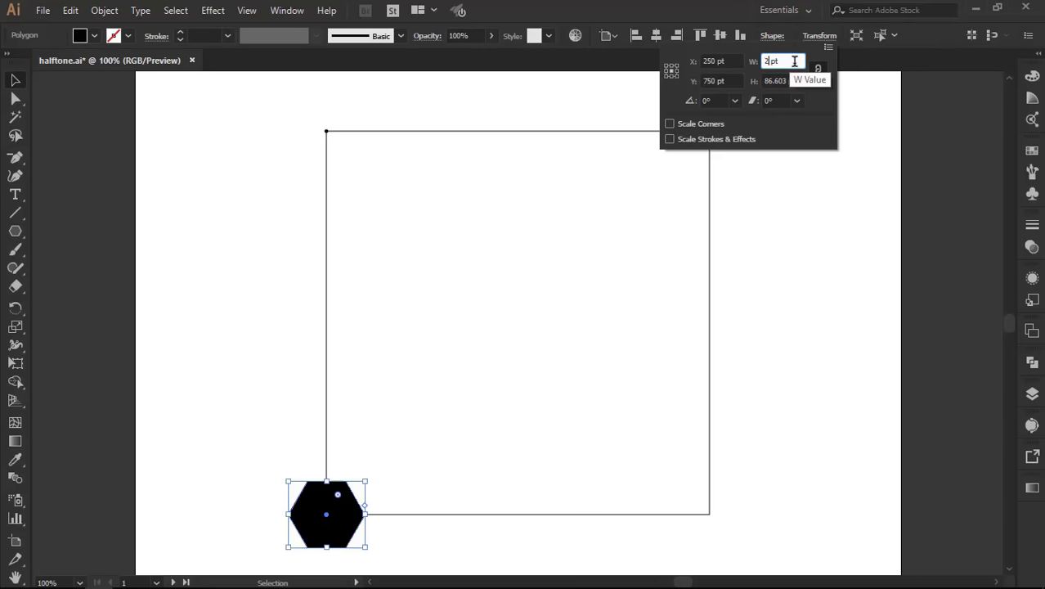
text(0)
key(Return)
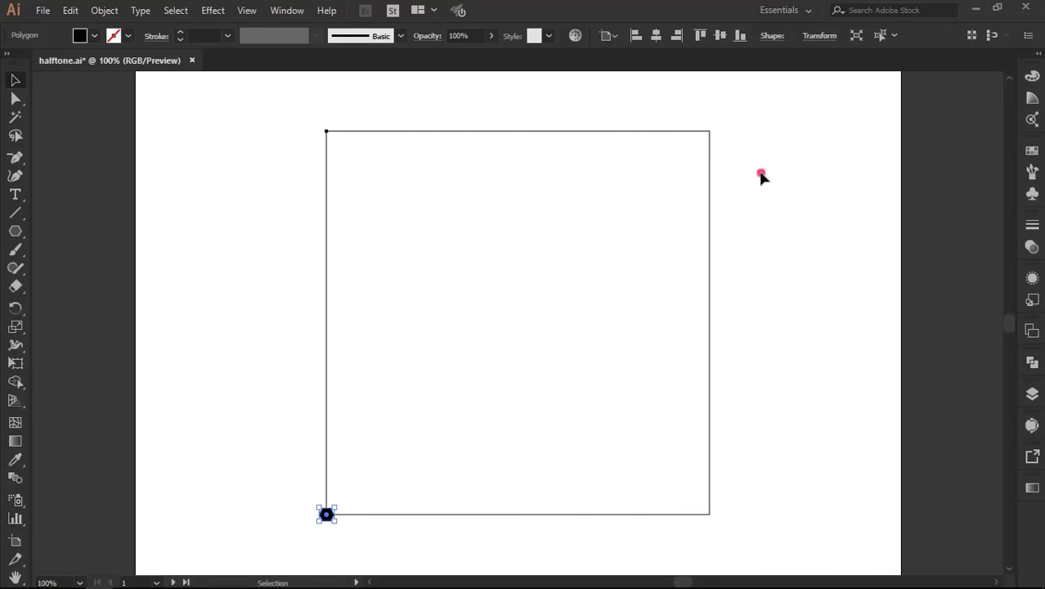
click(762, 175)
Blend the two left-edge hexagons with Object > Blend > Make and select the blend.
drag(295, 115, 343, 516)
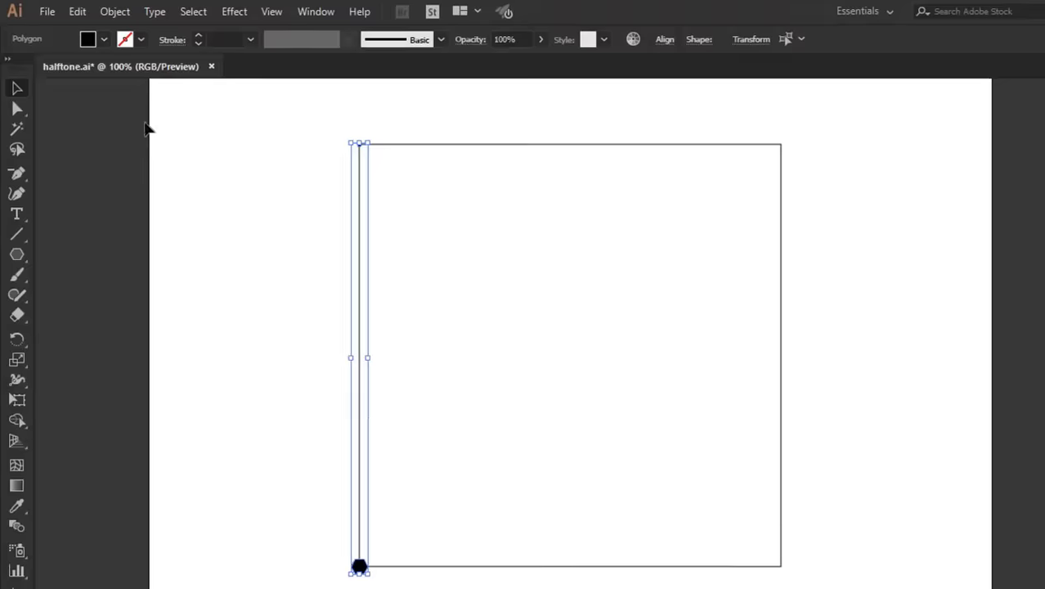
click(105, 10)
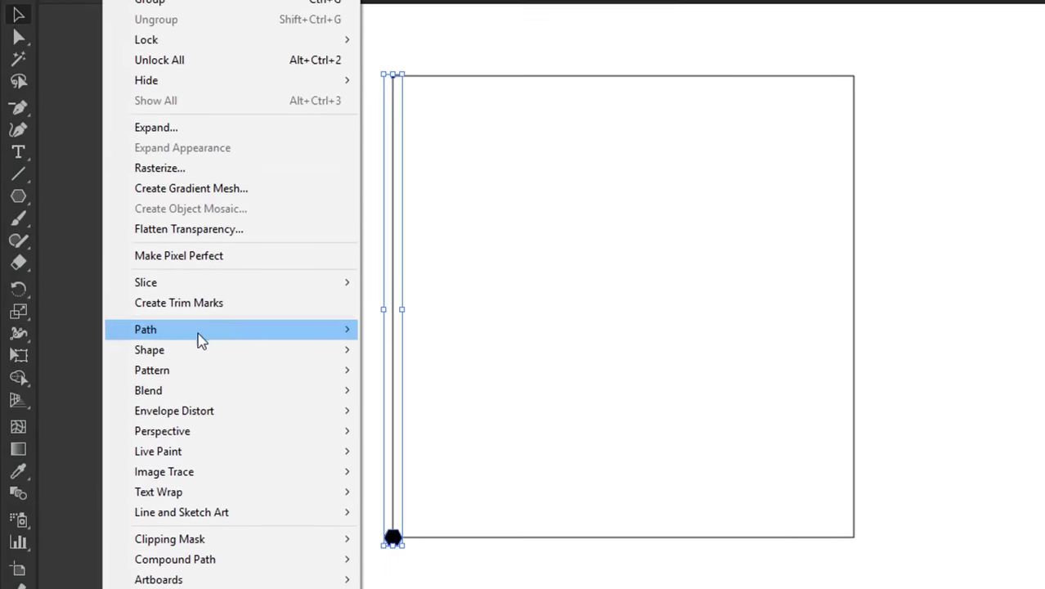
click(211, 349)
click(369, 360)
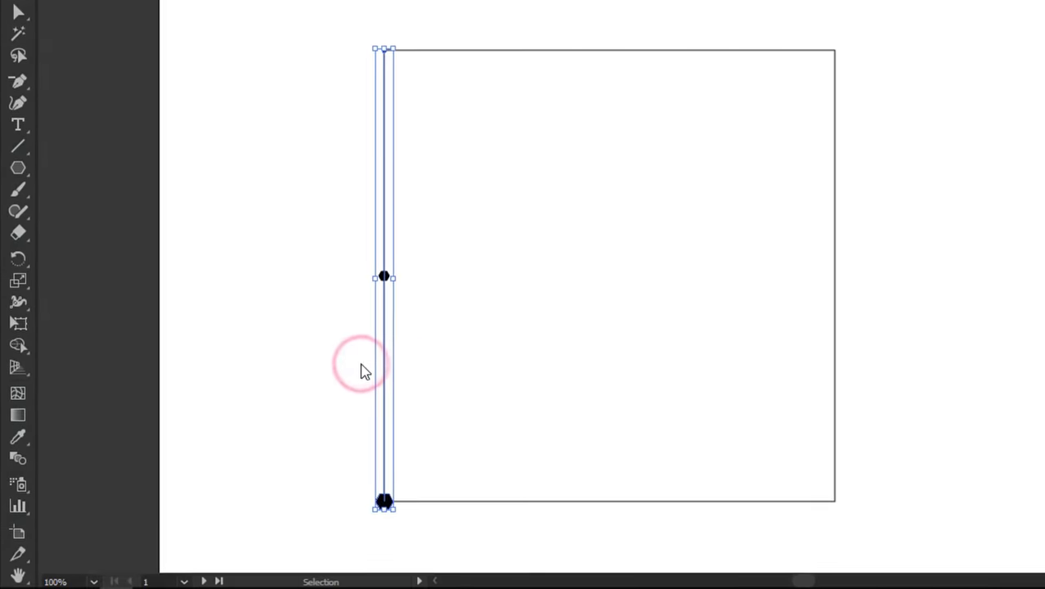
click(404, 389)
drag(294, 288, 346, 357)
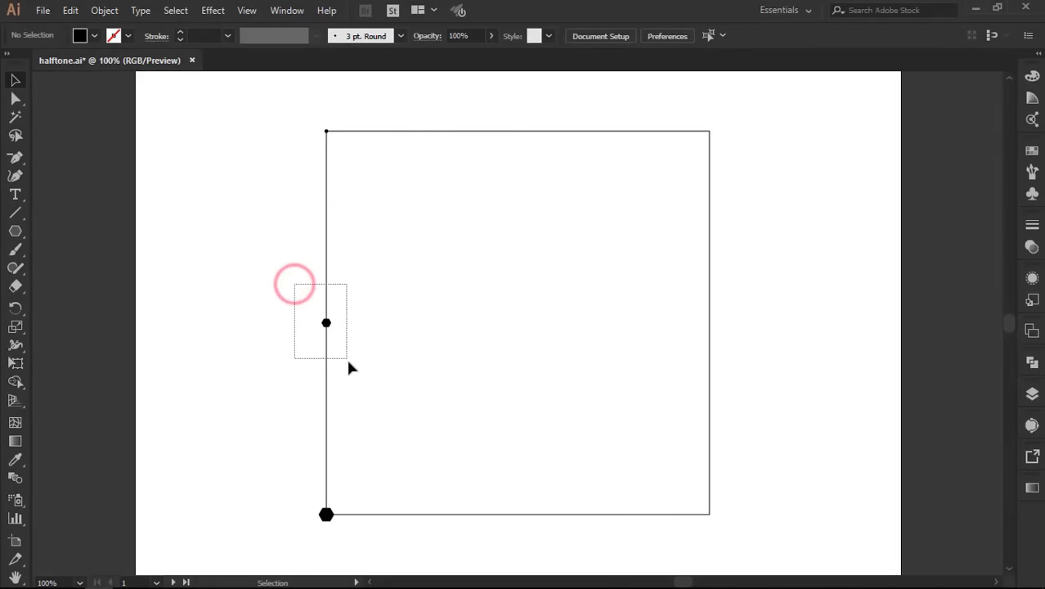
Set the blend spacing to 27 specified steps, with preview on.
double_click(15, 478)
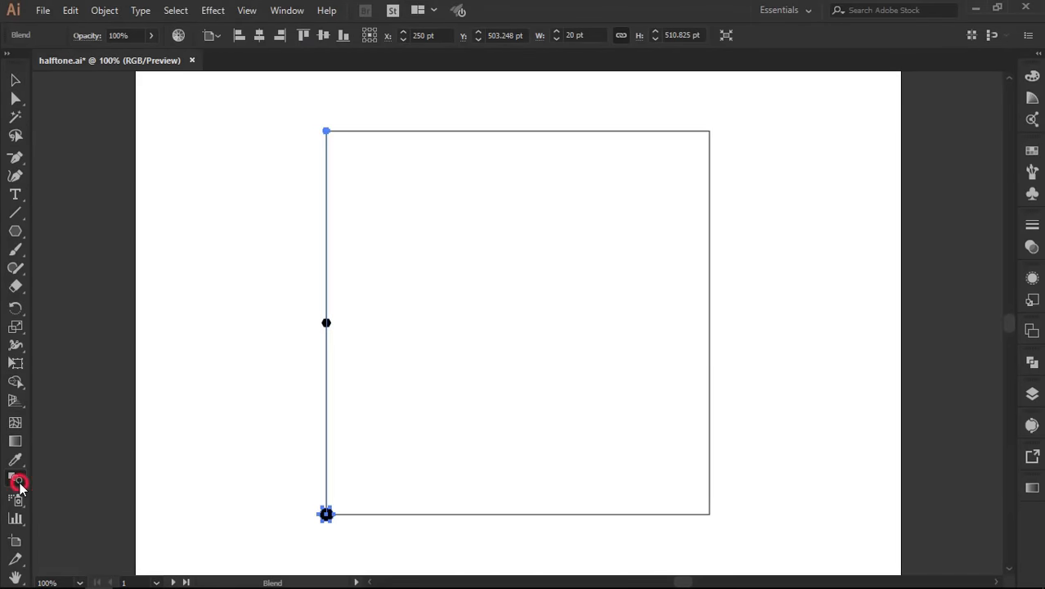
drag(581, 169, 538, 179)
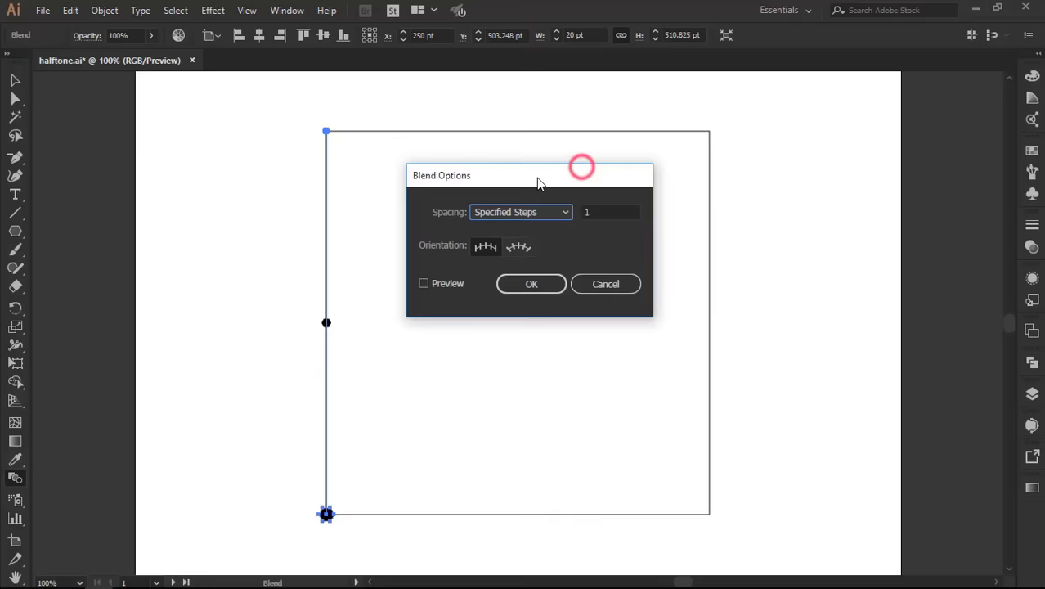
click(454, 286)
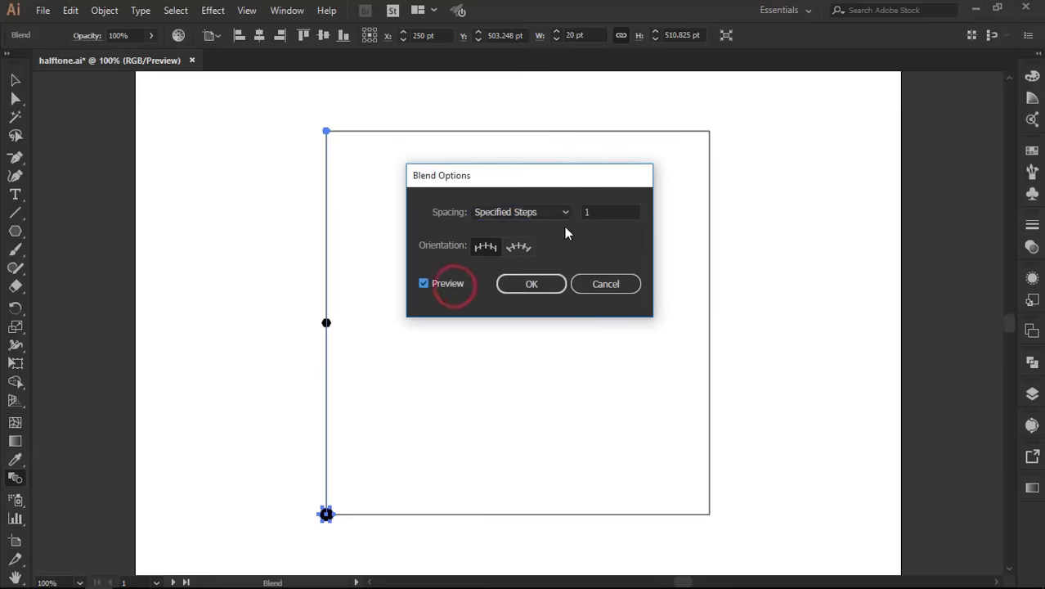
double_click(594, 212)
text(27)
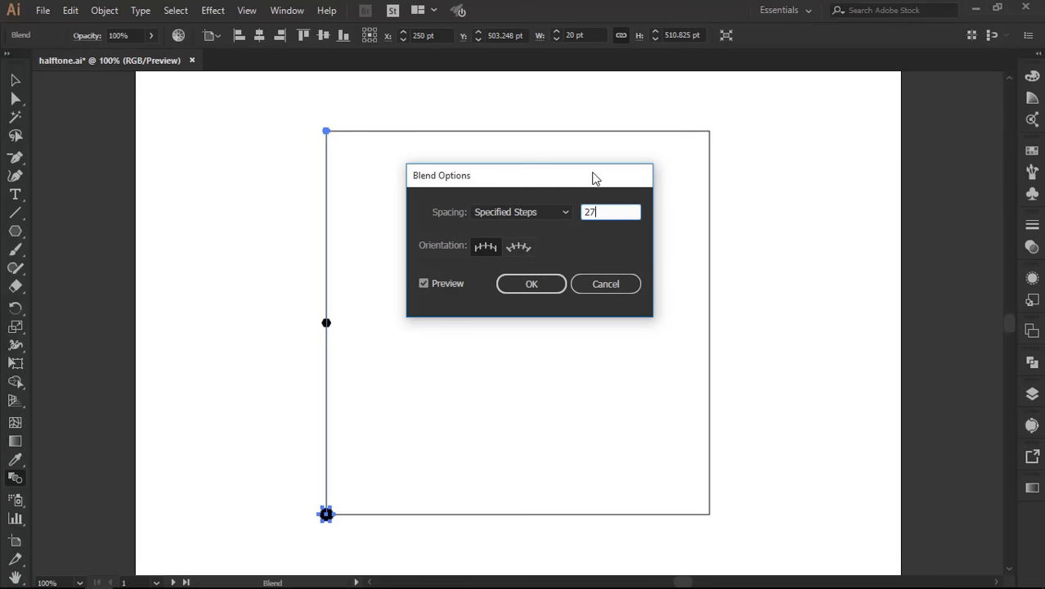
click(545, 284)
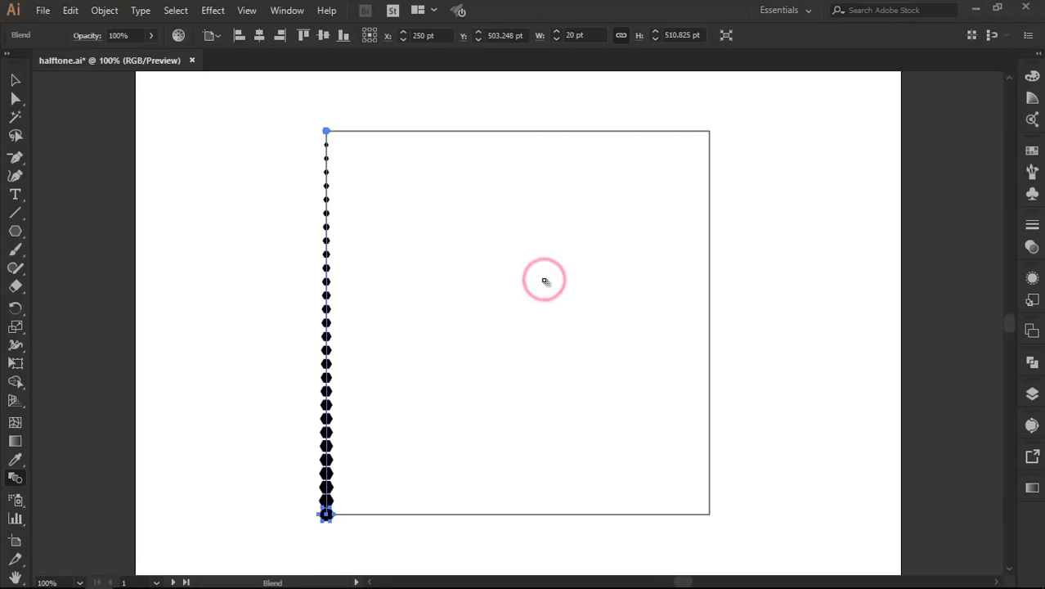
Reselect the column of blended hexagons with the Selection tool.
click(18, 79)
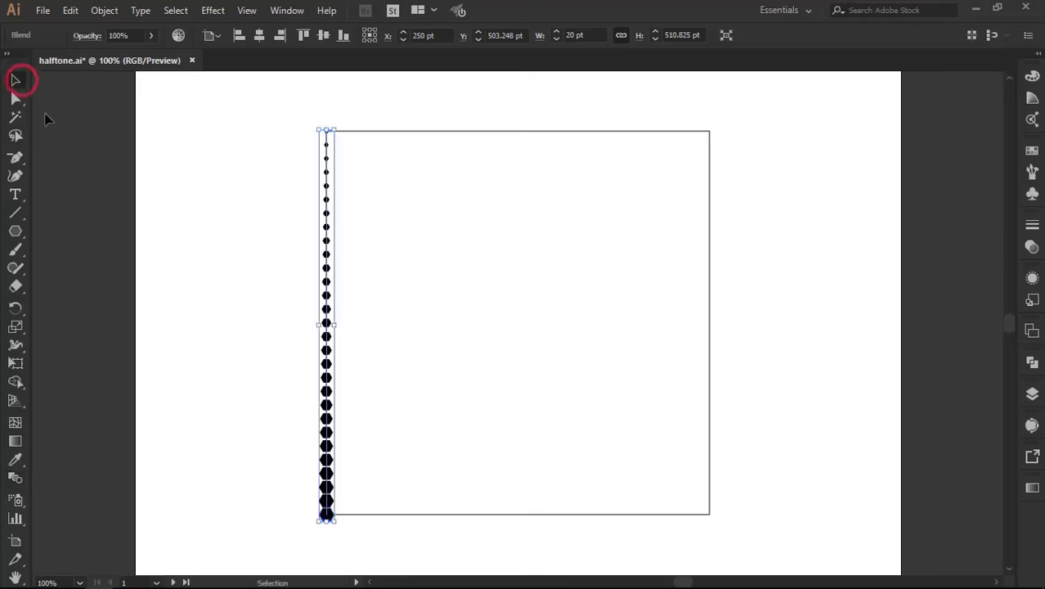
click(375, 237)
drag(259, 156, 374, 248)
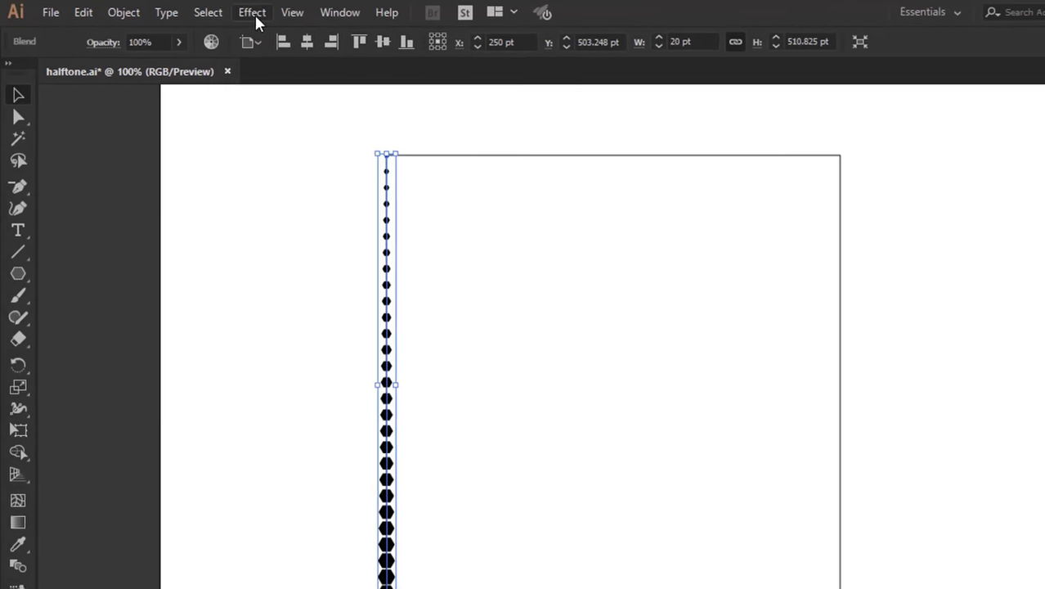
click(229, 10)
mouse_move(311, 162)
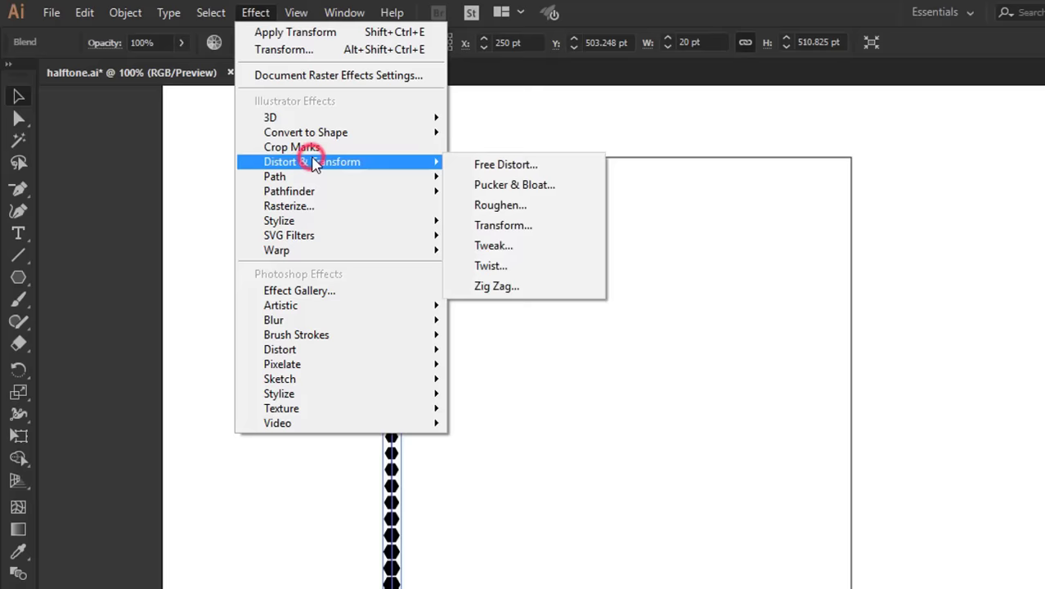
Apply a Transform effect moving 30 pt horizontally with 17 copies, then reselect the original column.
click(509, 233)
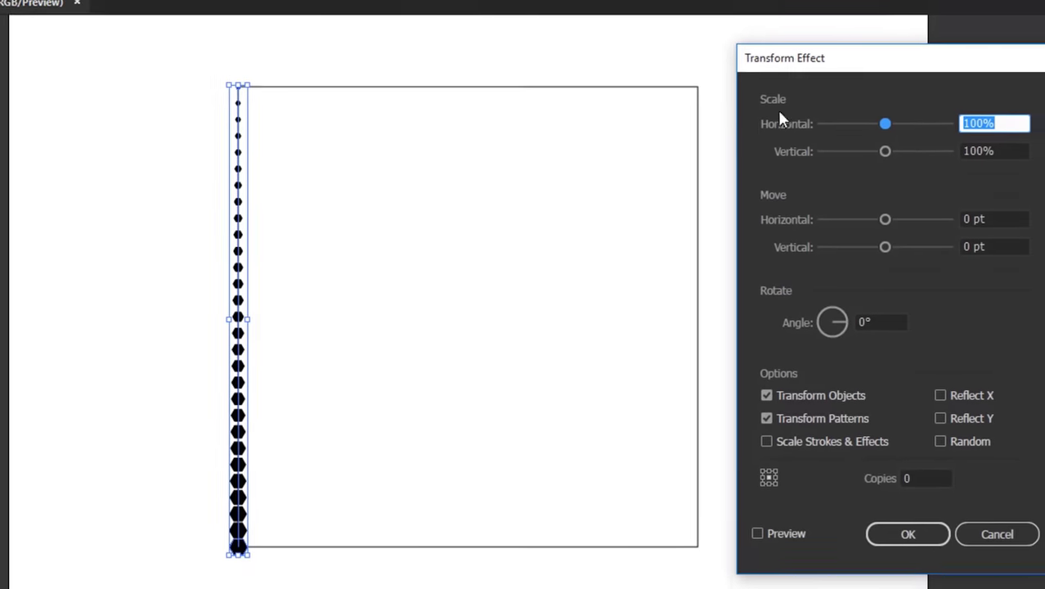
drag(843, 63, 829, 63)
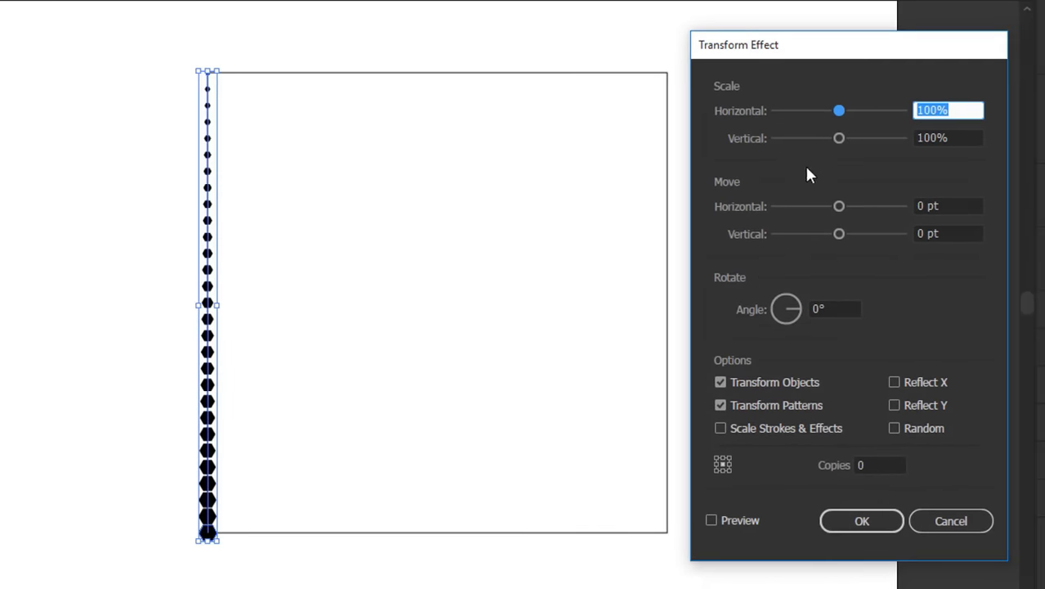
click(738, 523)
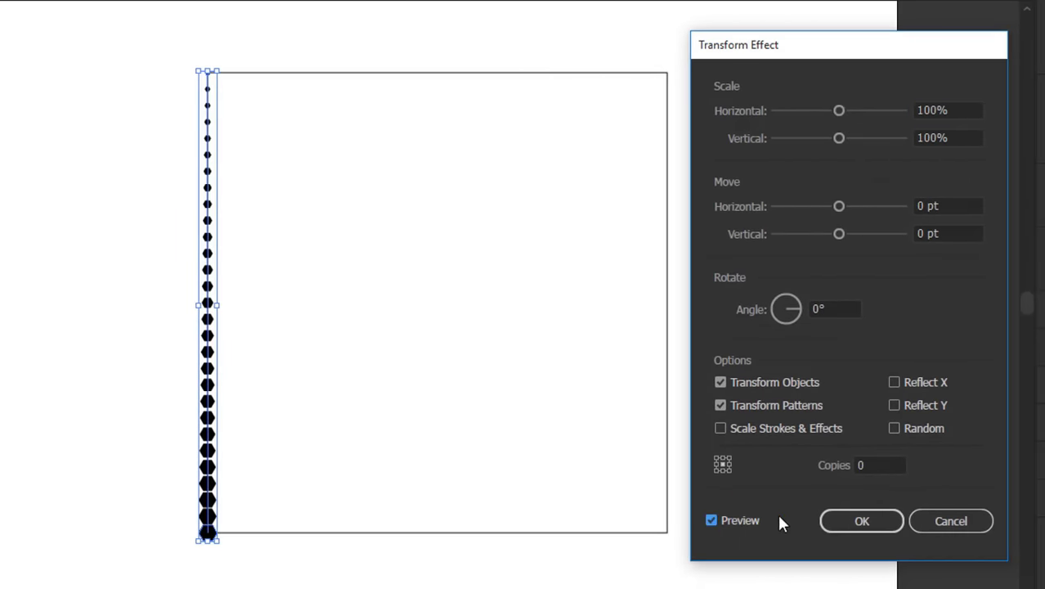
click(952, 207)
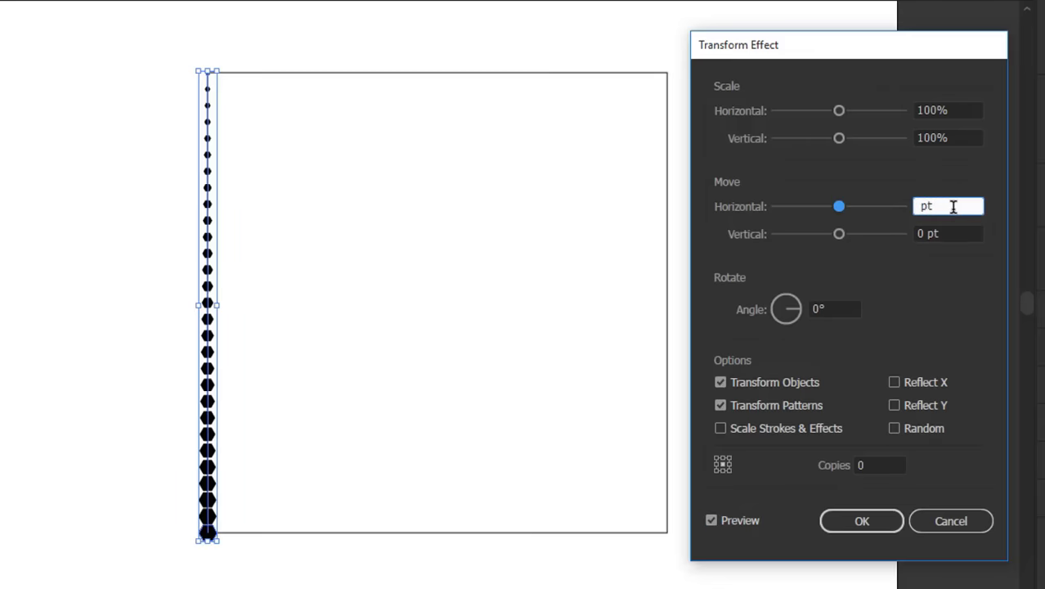
text(30)
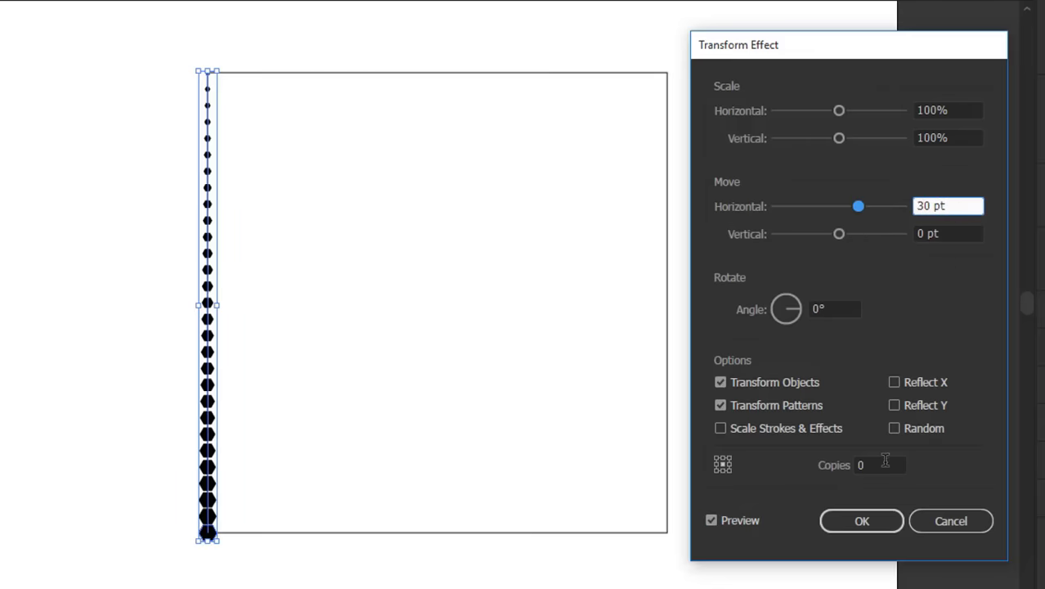
click(884, 463)
key(Up)
key(Up)
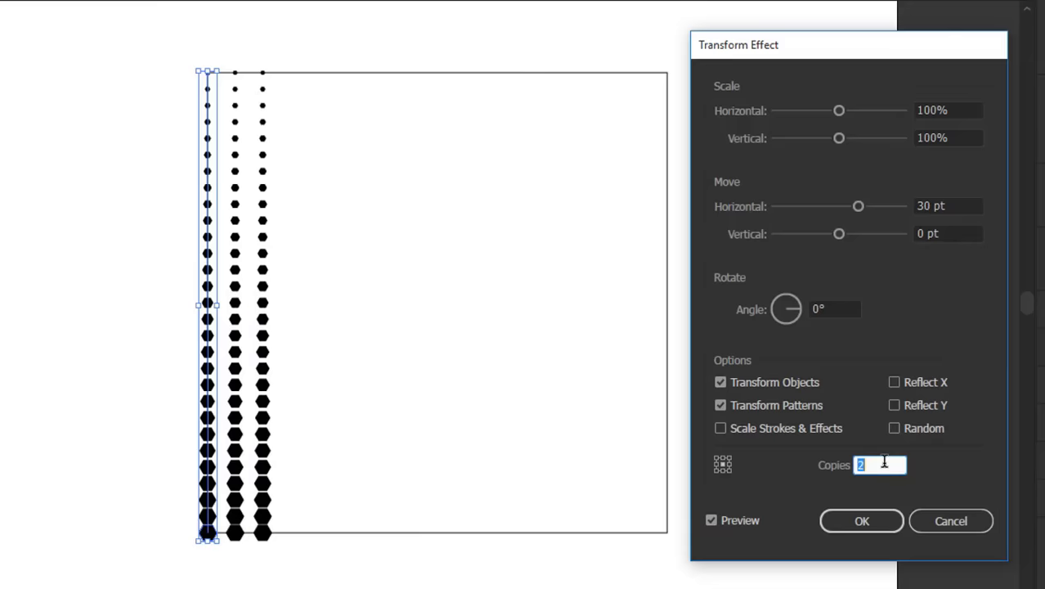
key(Up)
key(Up)
key(Up)
key(Up)
key(Up)
key(Up)
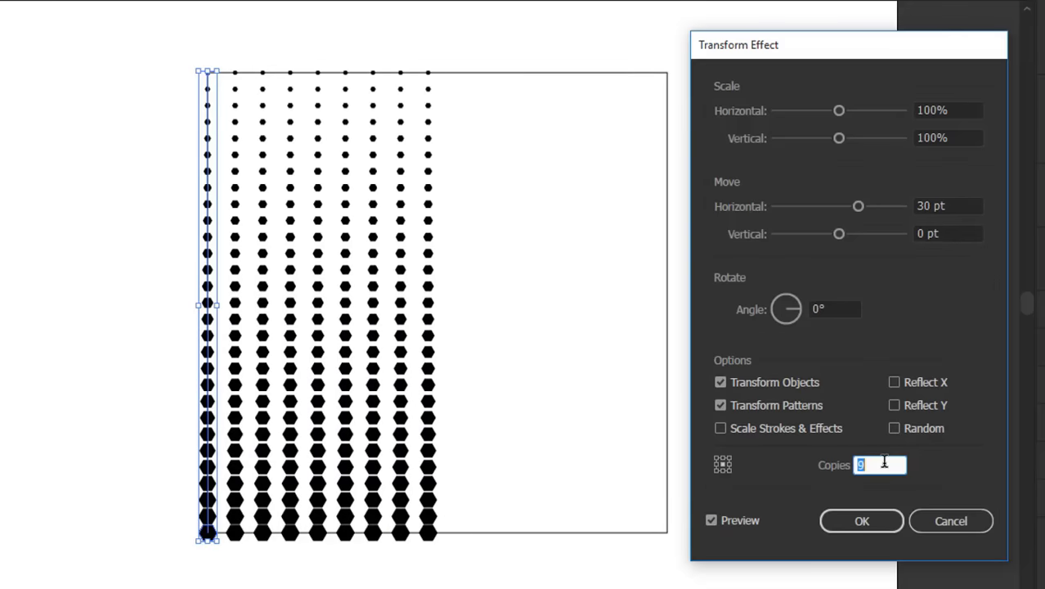
key(Up)
key(Up)
key(Up)
key(Up)
key(Up)
key(Up)
key(Up)
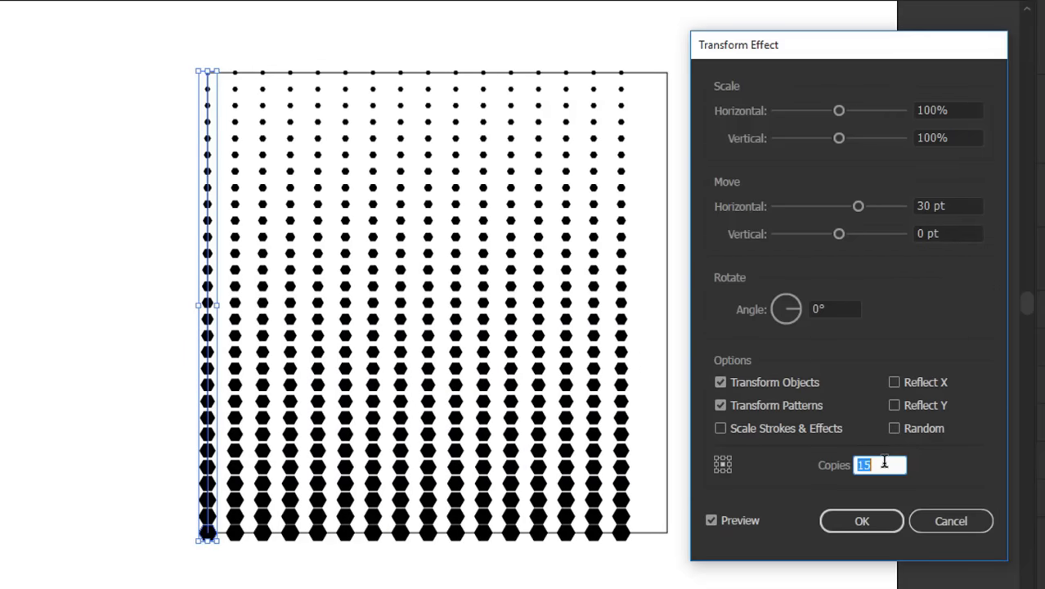
key(Up)
key(Up)
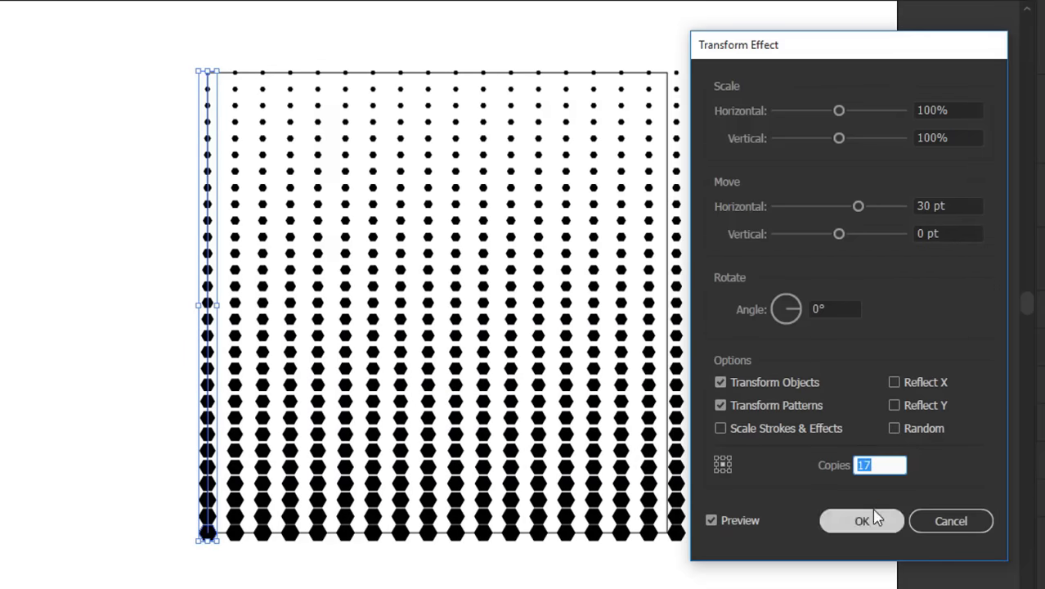
click(869, 519)
click(789, 402)
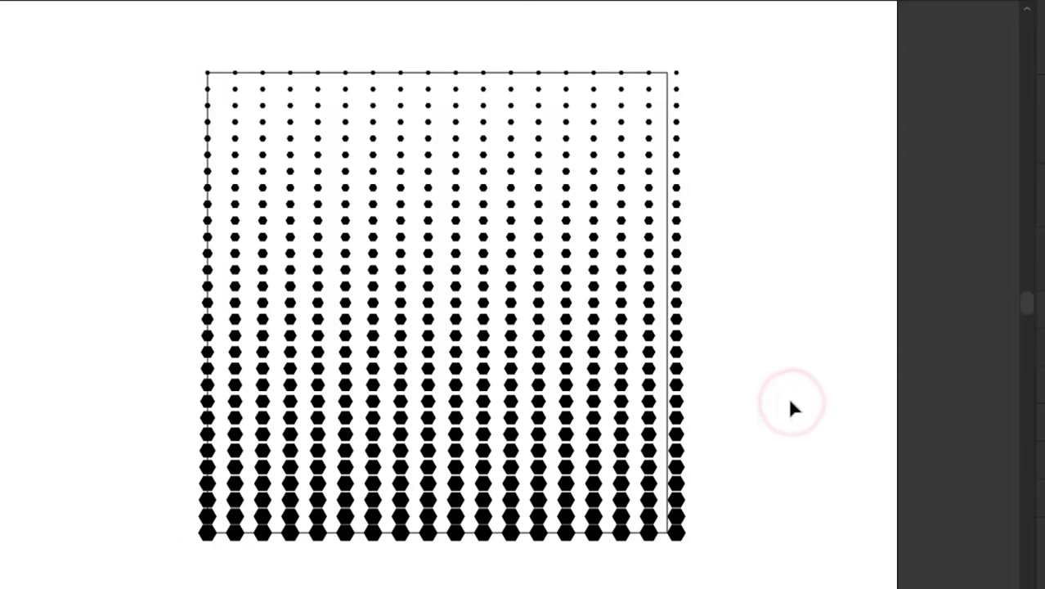
drag(153, 375, 210, 458)
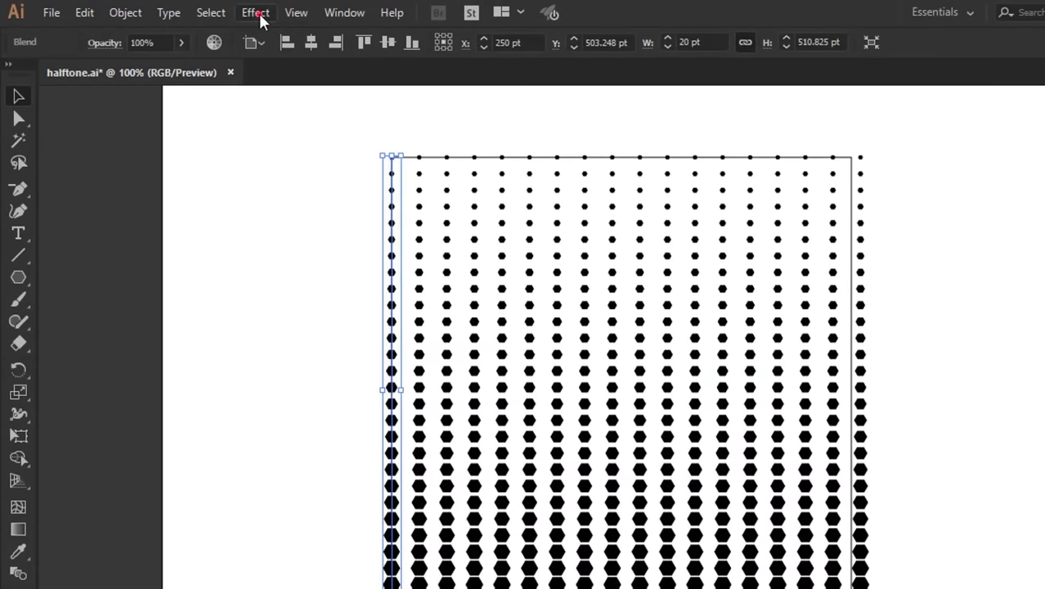
Add a second Transform effect instance to the column blend, with preview on.
click(256, 13)
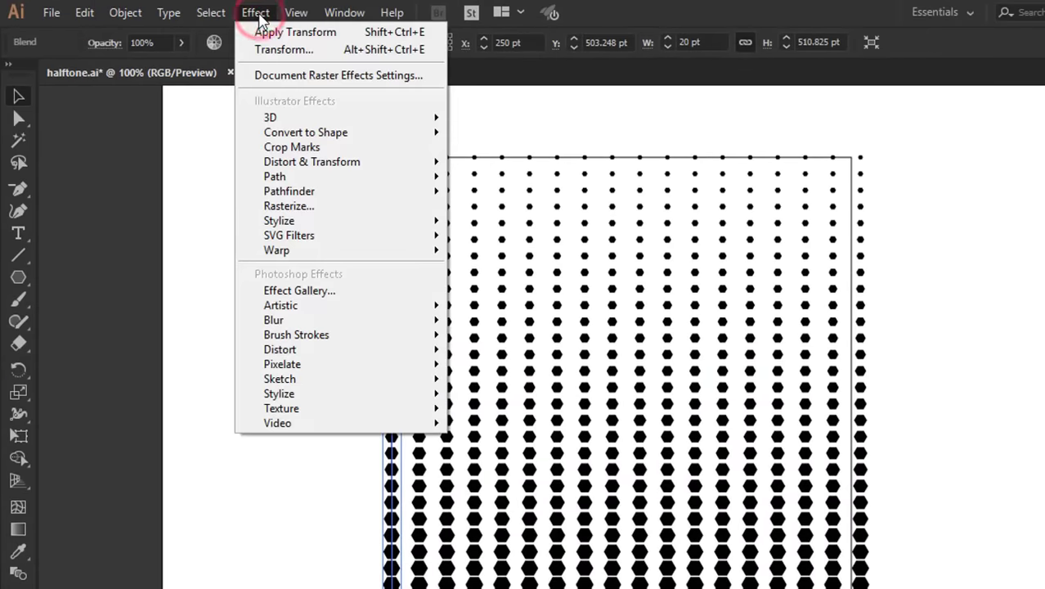
click(330, 162)
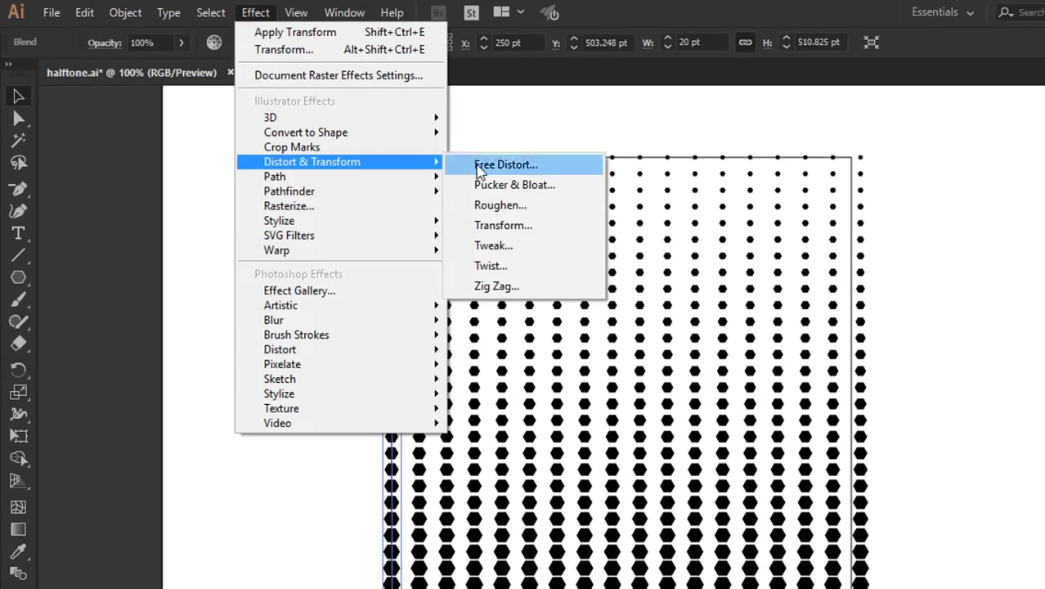
click(507, 233)
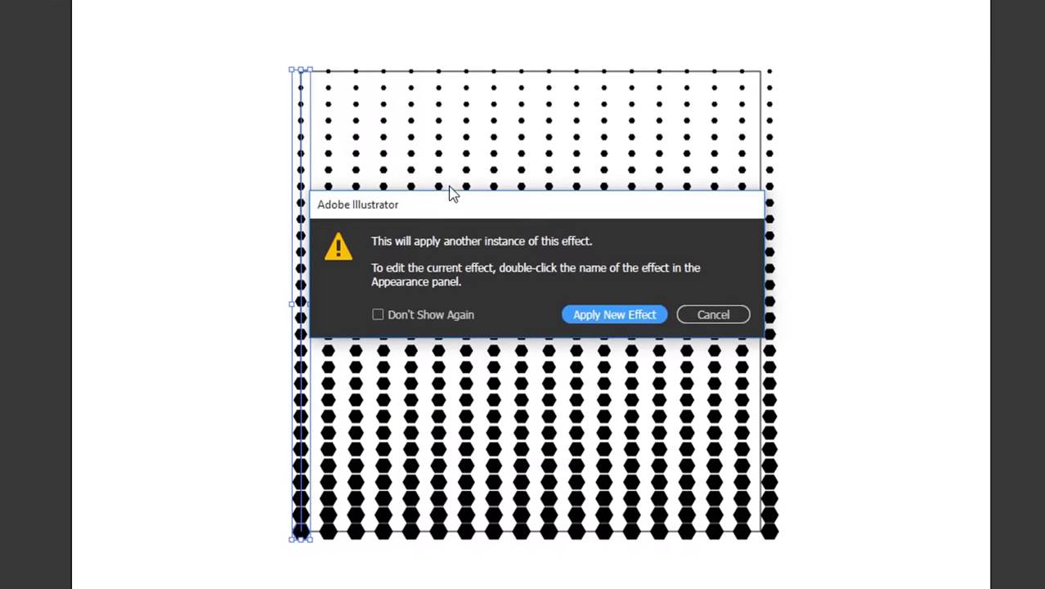
click(565, 309)
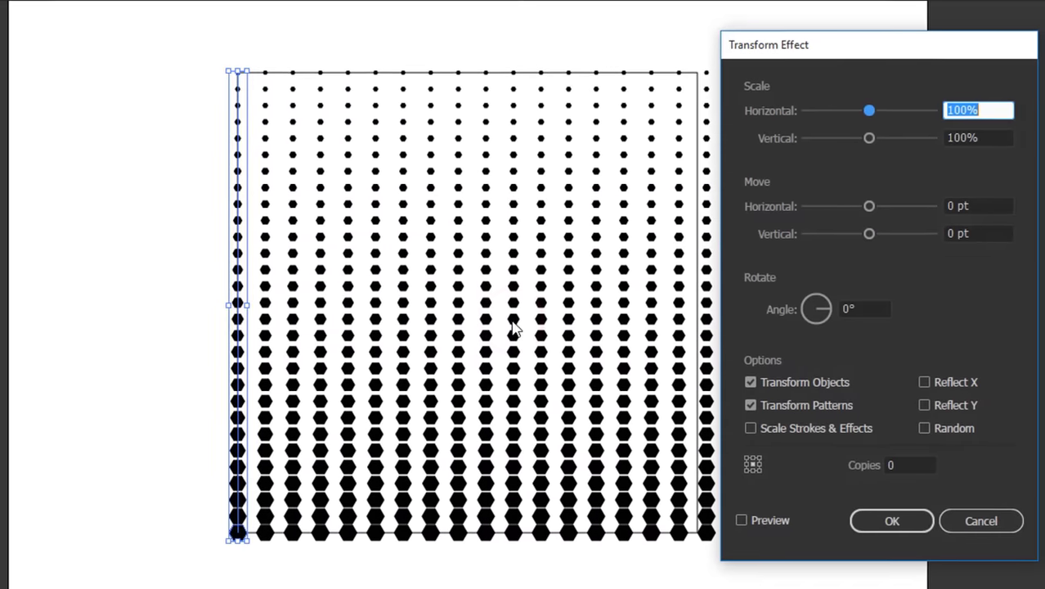
click(764, 521)
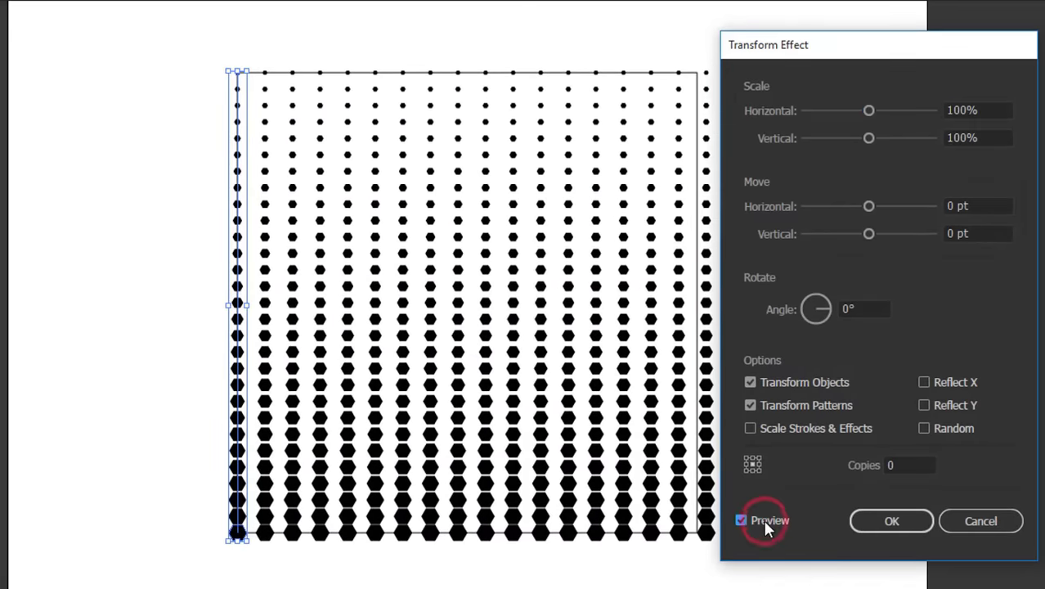
Offset the new Transform 15 pt horizontally and 9.5 pt vertically with 1 copy.
click(975, 206)
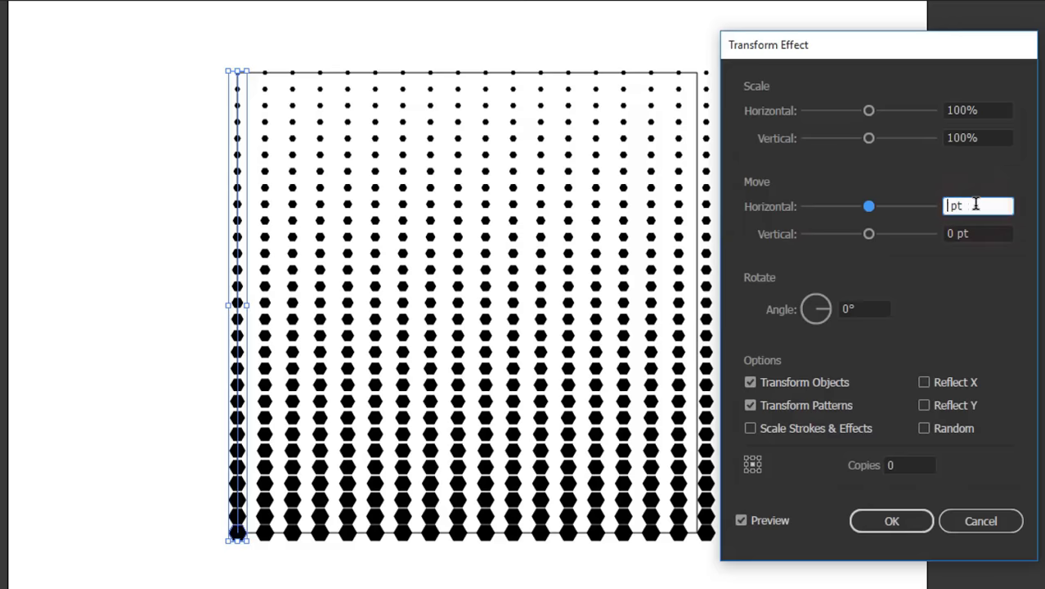
text(15)
click(979, 230)
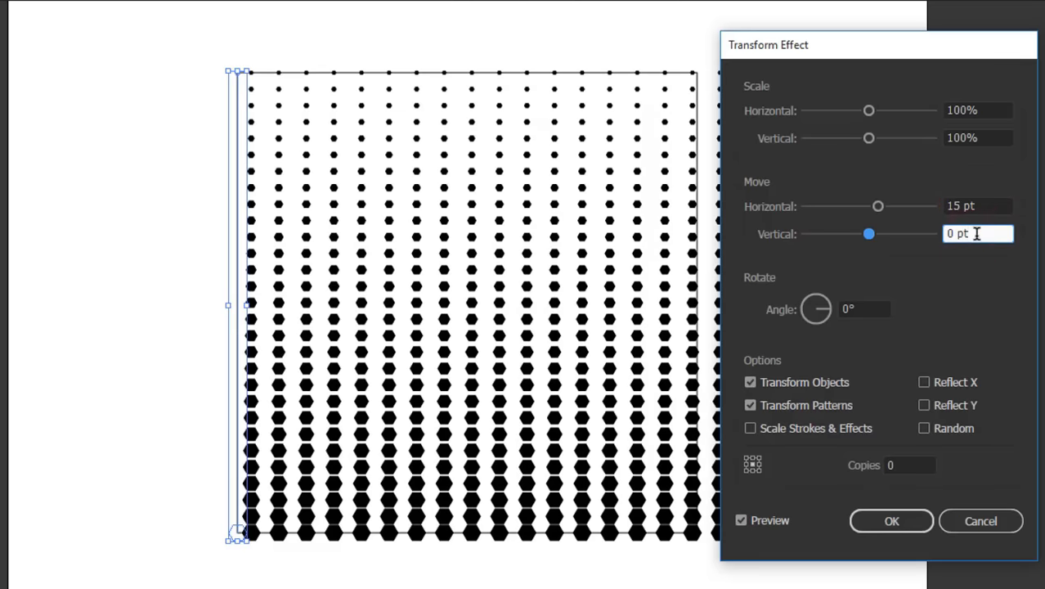
click(954, 235)
key(BackSpace)
text(9)
text(.5)
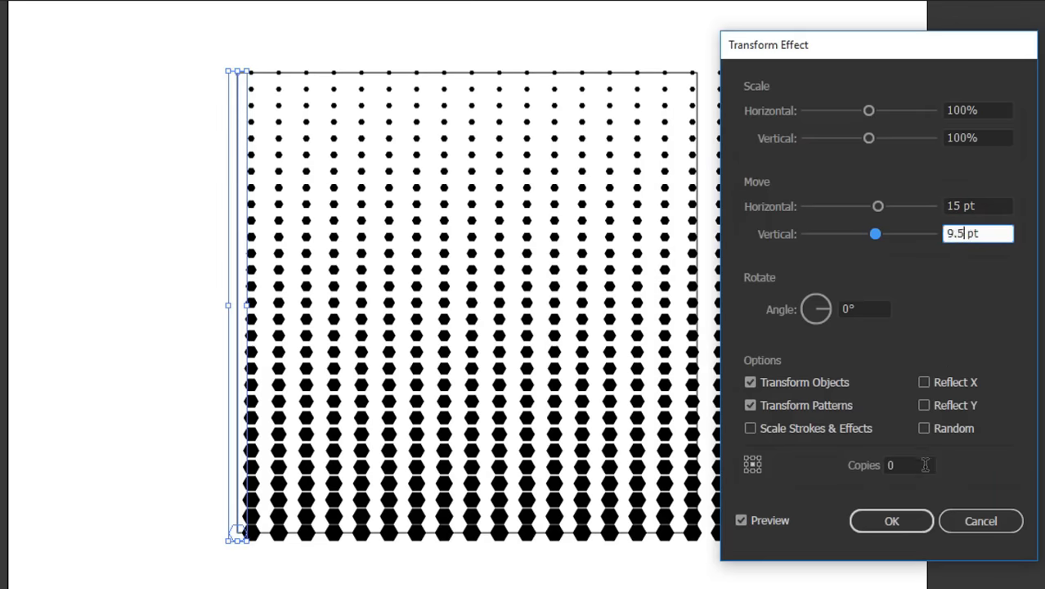
click(924, 464)
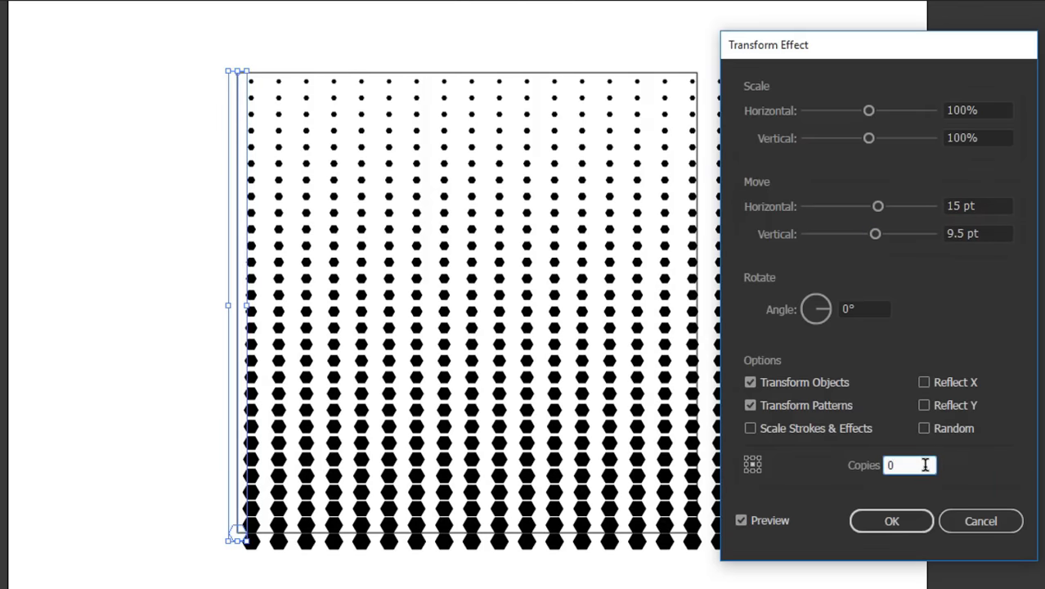
key(Up)
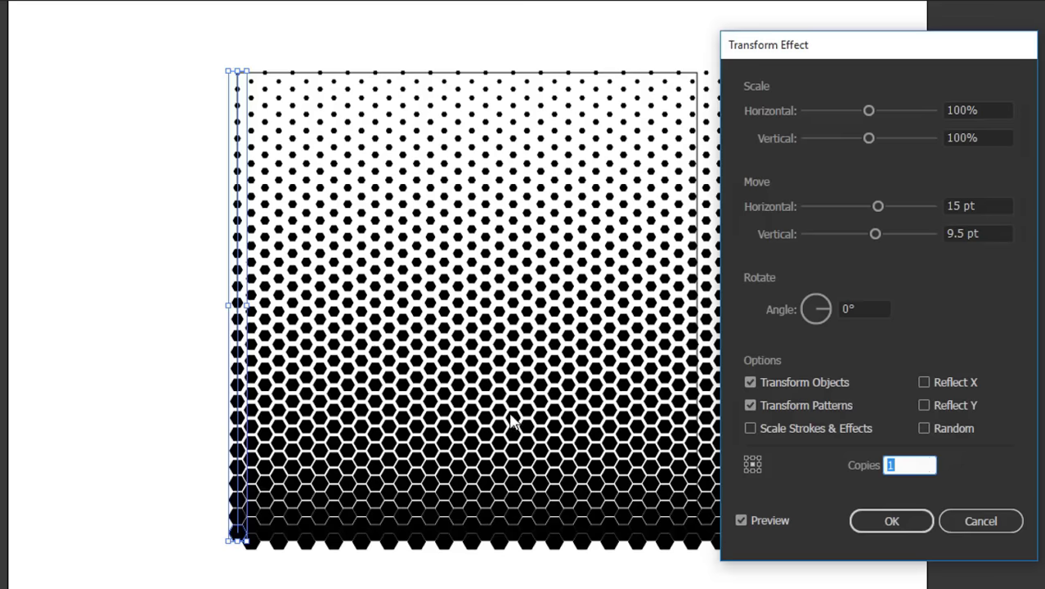
click(883, 526)
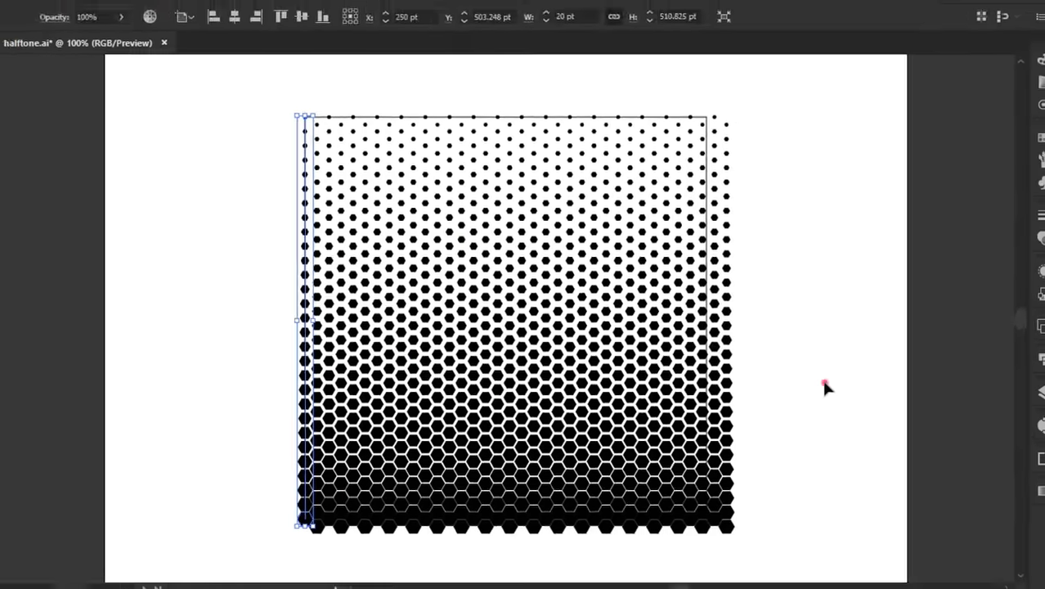
click(821, 385)
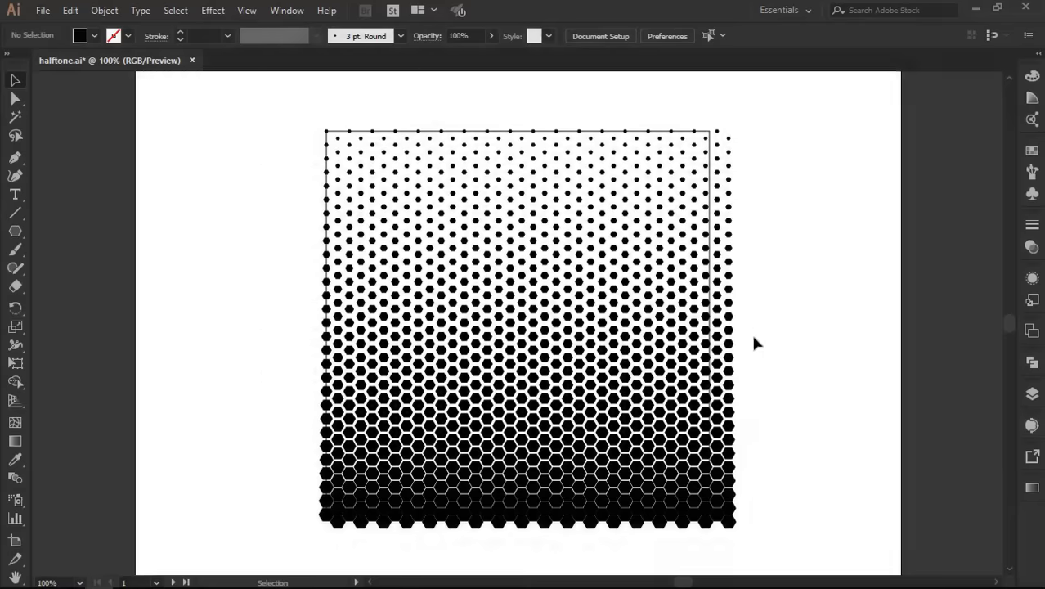
Expand the left column blend's appearance into plain grouped hexagon shapes.
drag(284, 128, 391, 272)
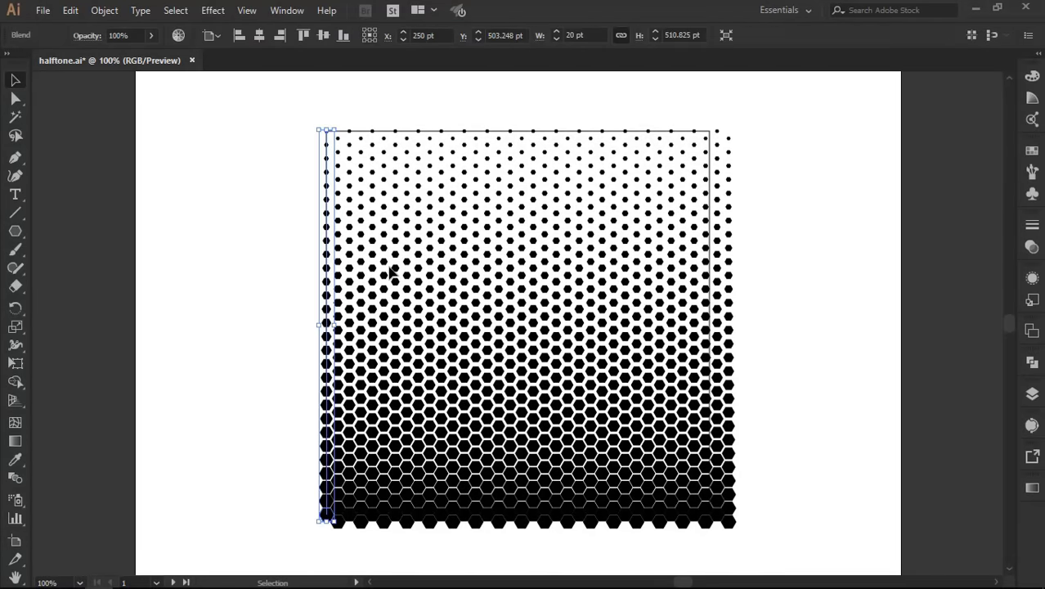
click(104, 10)
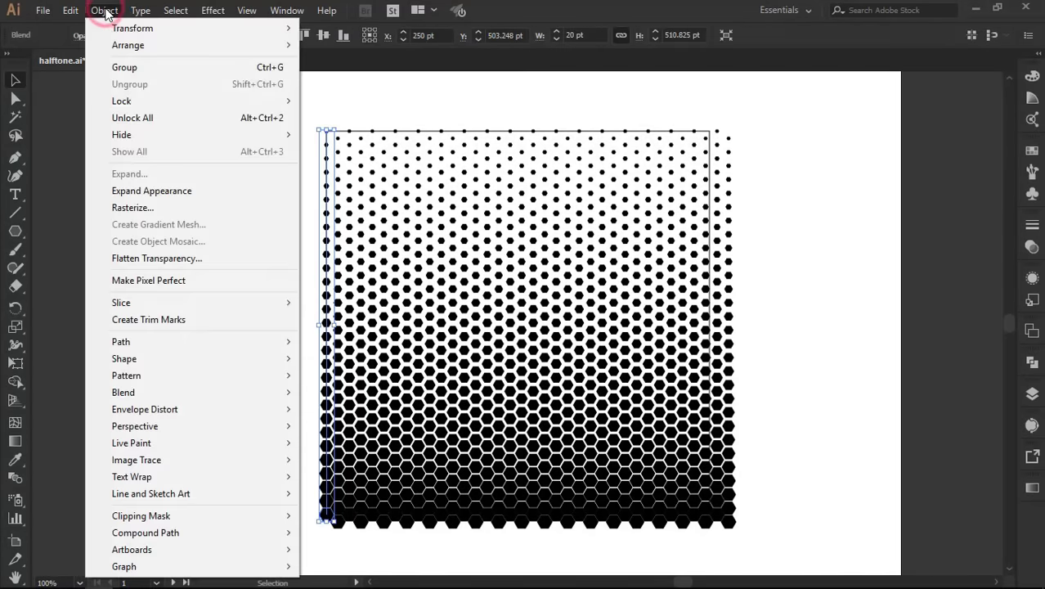
click(139, 191)
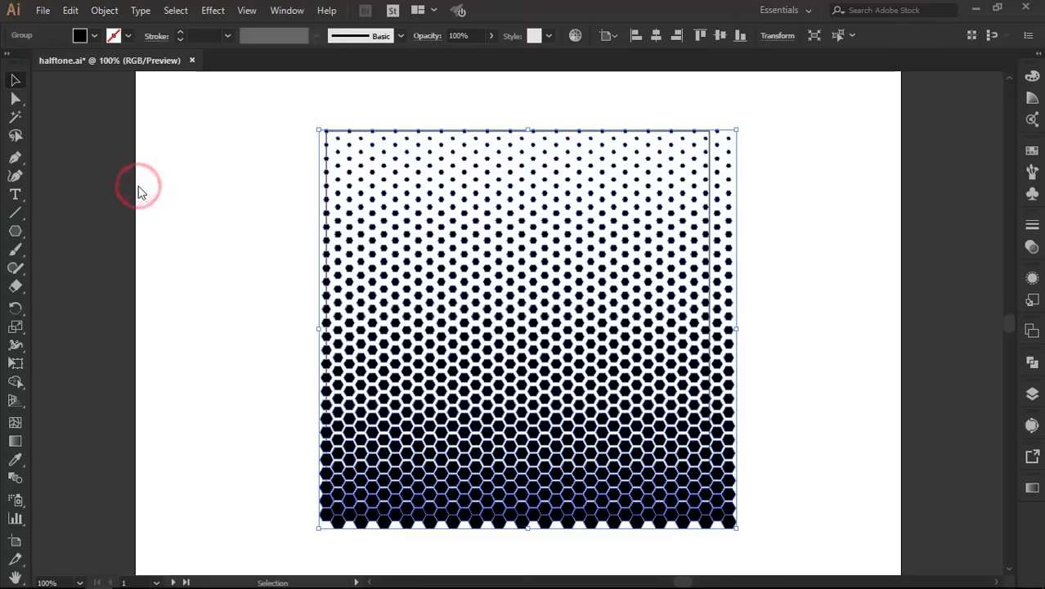
click(221, 234)
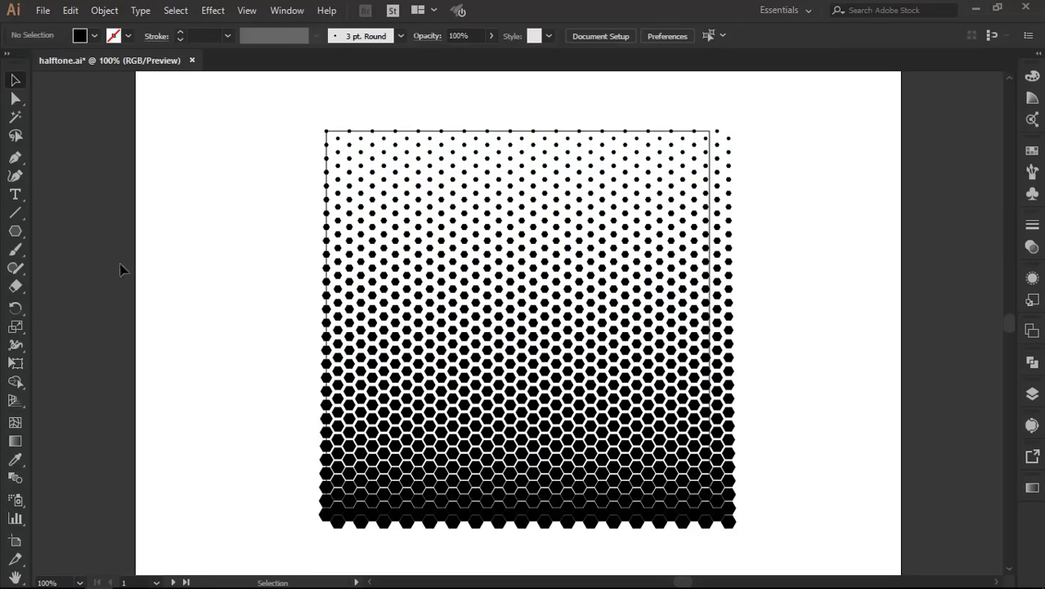
Create a 500 × 500 pt square with the Rectangle tool.
drag(18, 232, 64, 236)
click(64, 233)
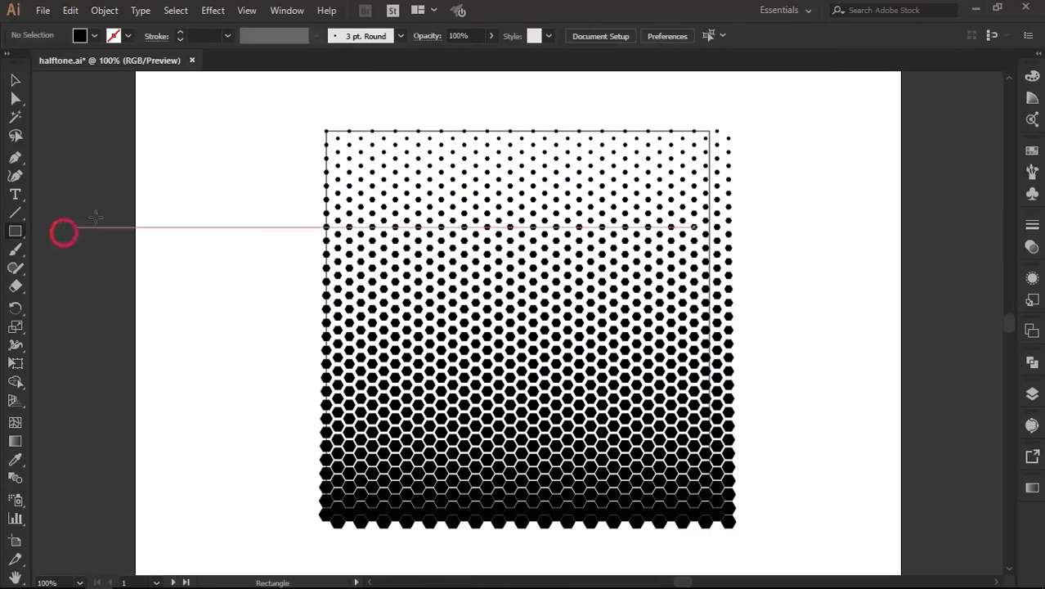
click(178, 183)
text(500)
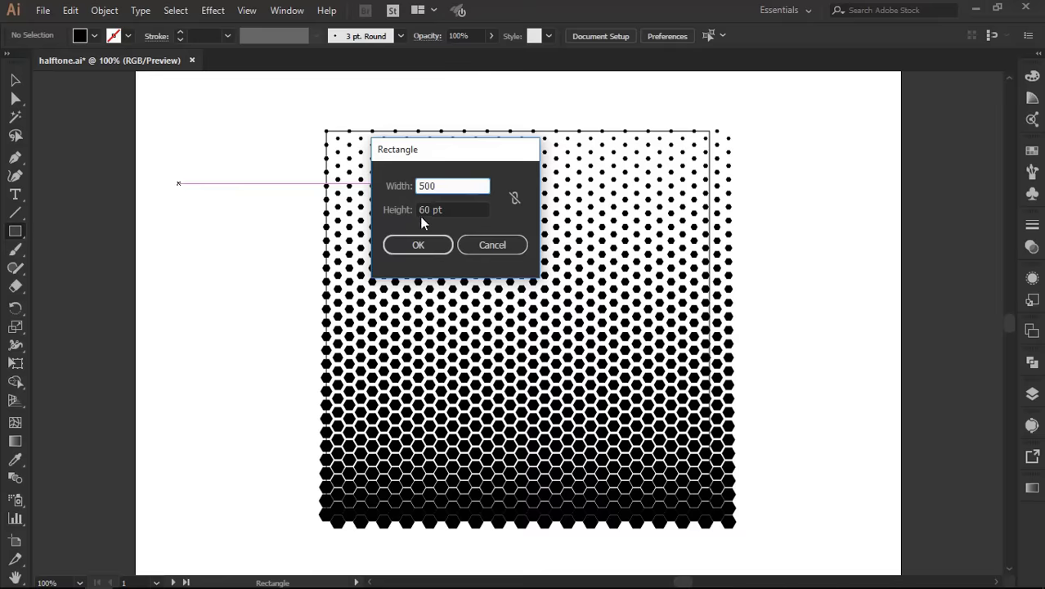
key(Tab)
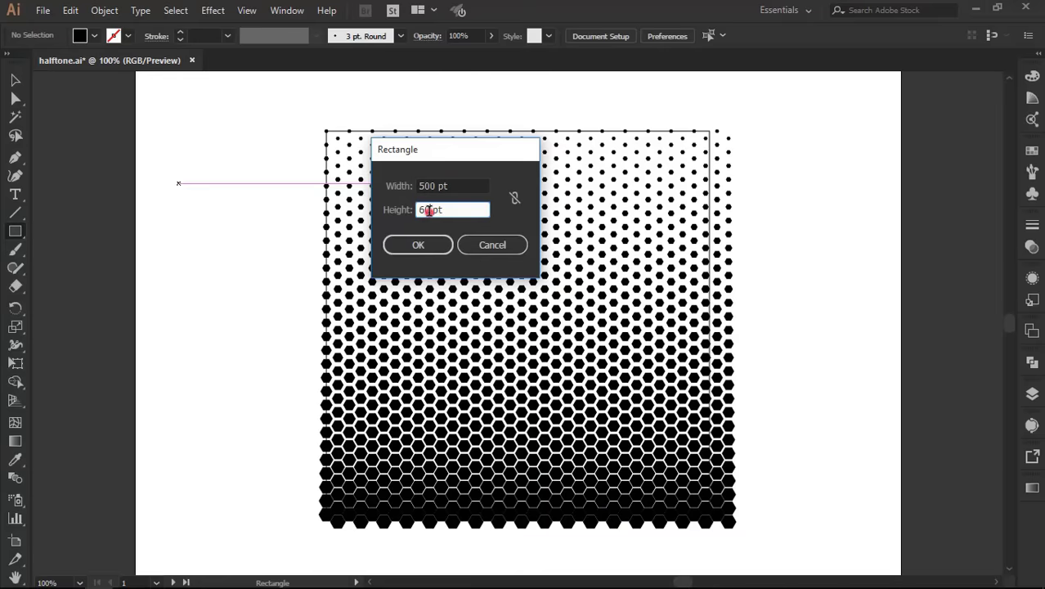
click(427, 210)
click(407, 253)
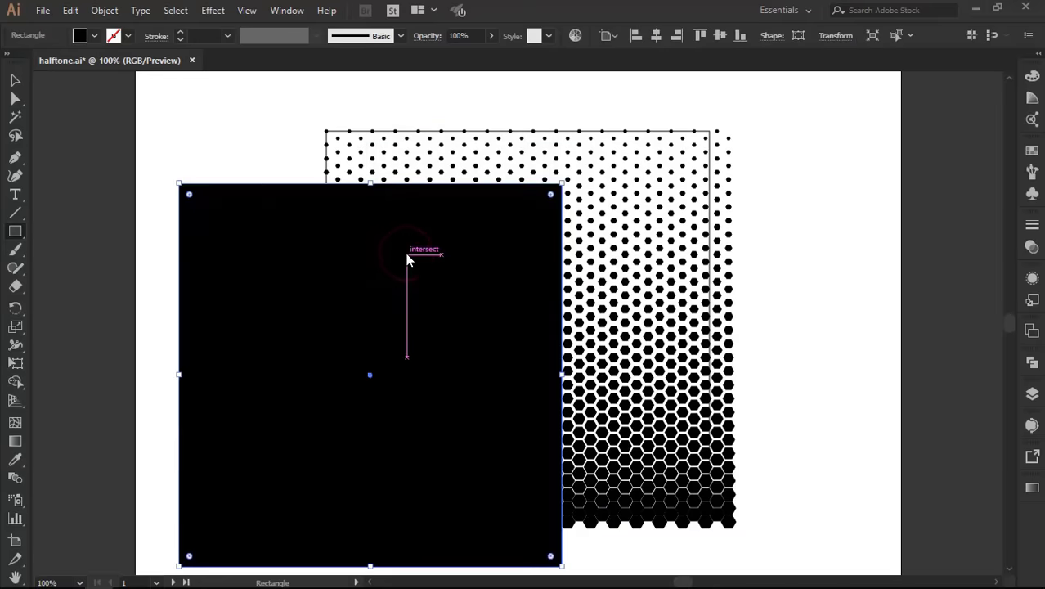
Centre the square horizontally and vertically over the halftone.
click(657, 35)
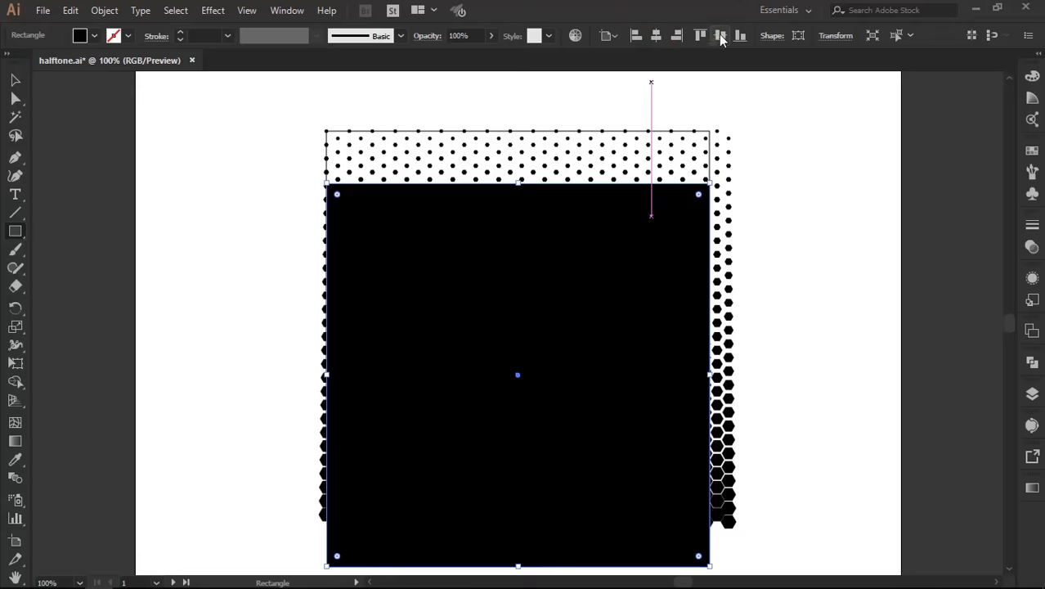
click(719, 35)
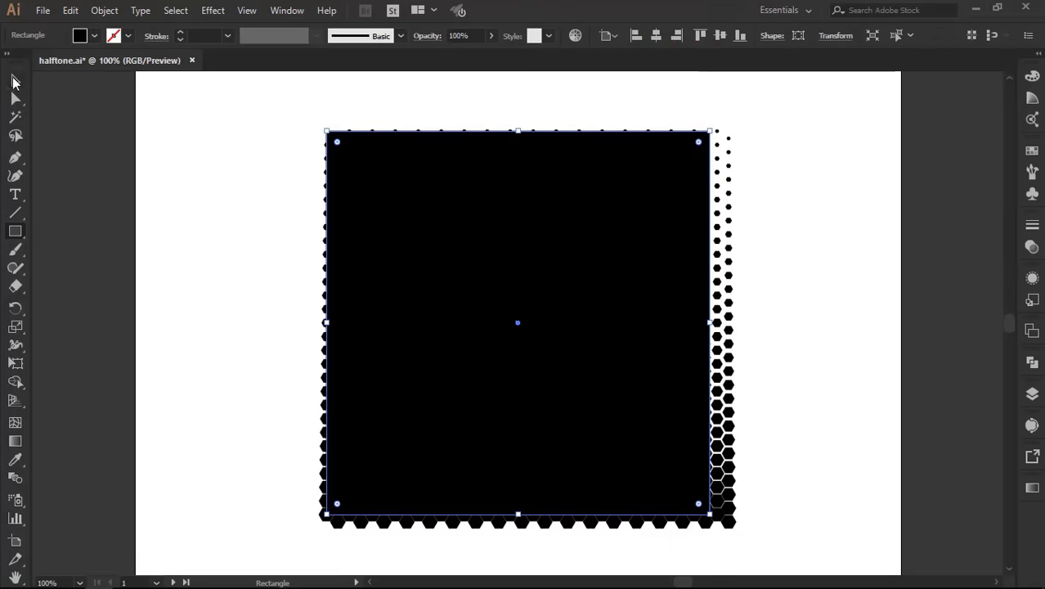
click(14, 79)
Make a clipping mask from the 500 pt square over all the hexagon halftone shapes.
drag(233, 129, 462, 283)
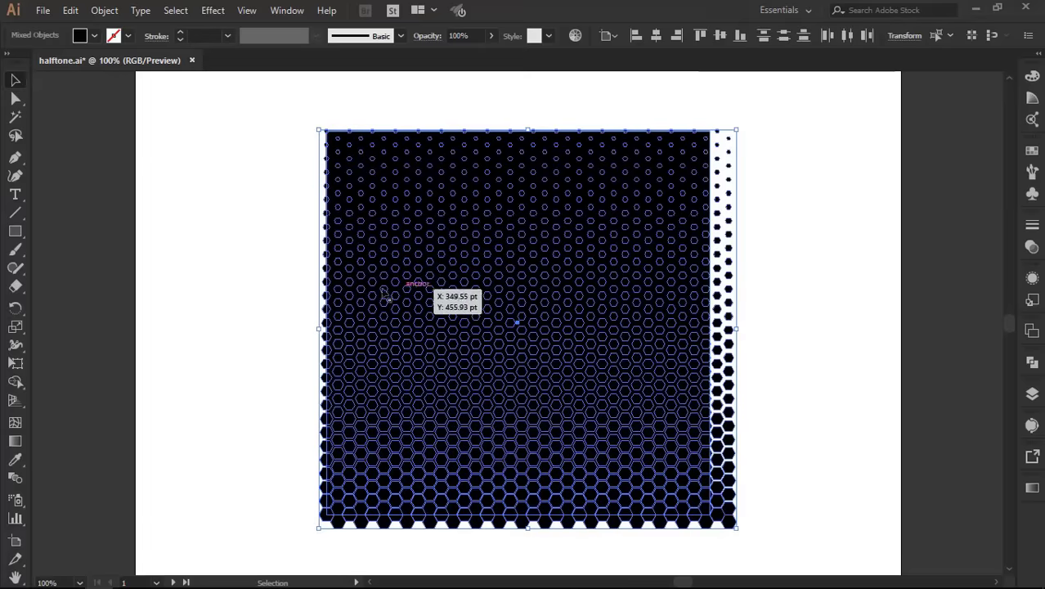
click(105, 12)
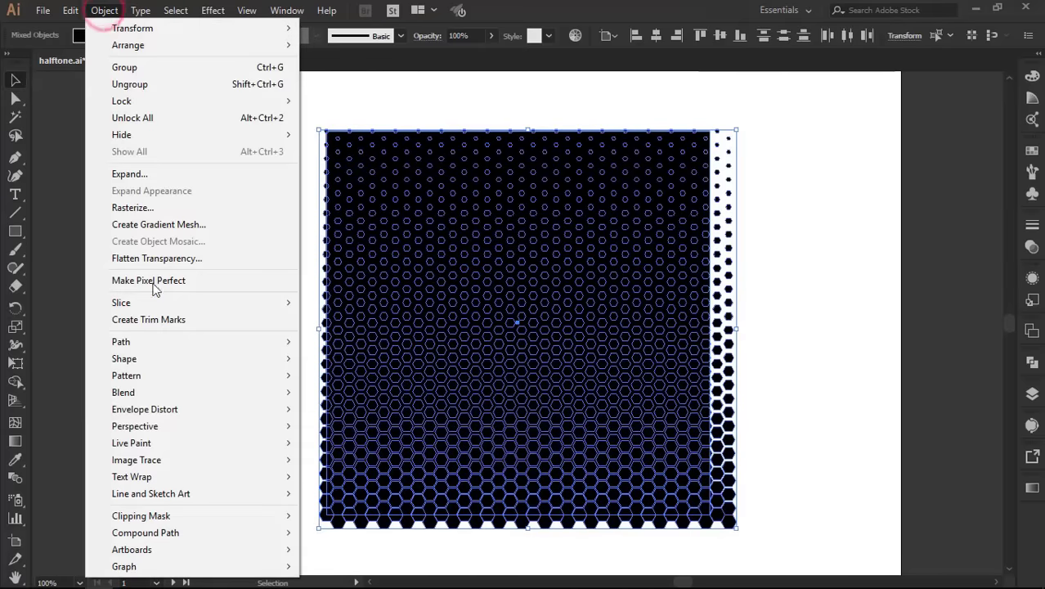
click(184, 517)
click(324, 517)
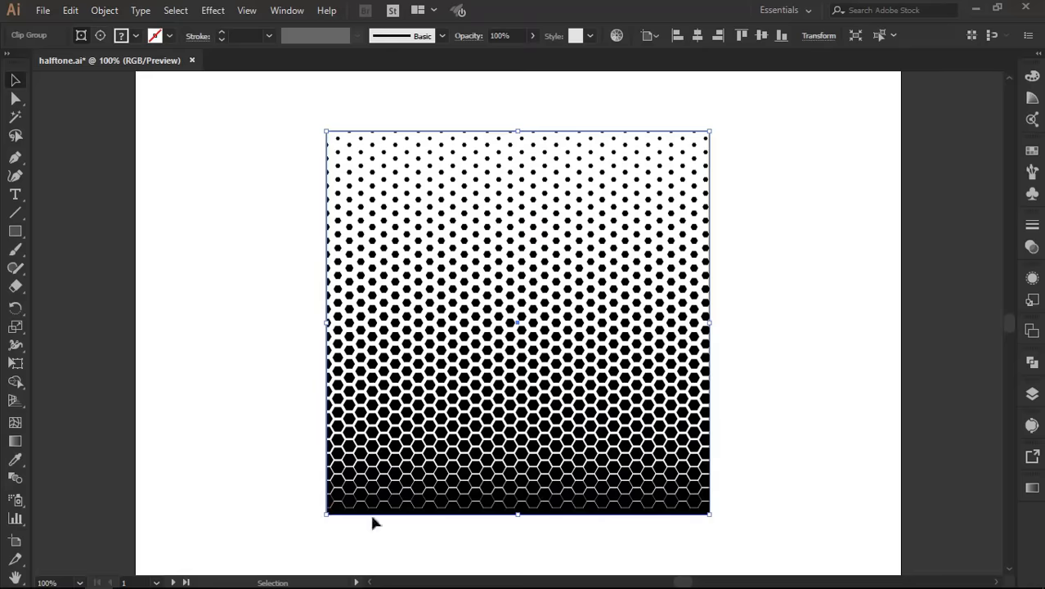
click(795, 409)
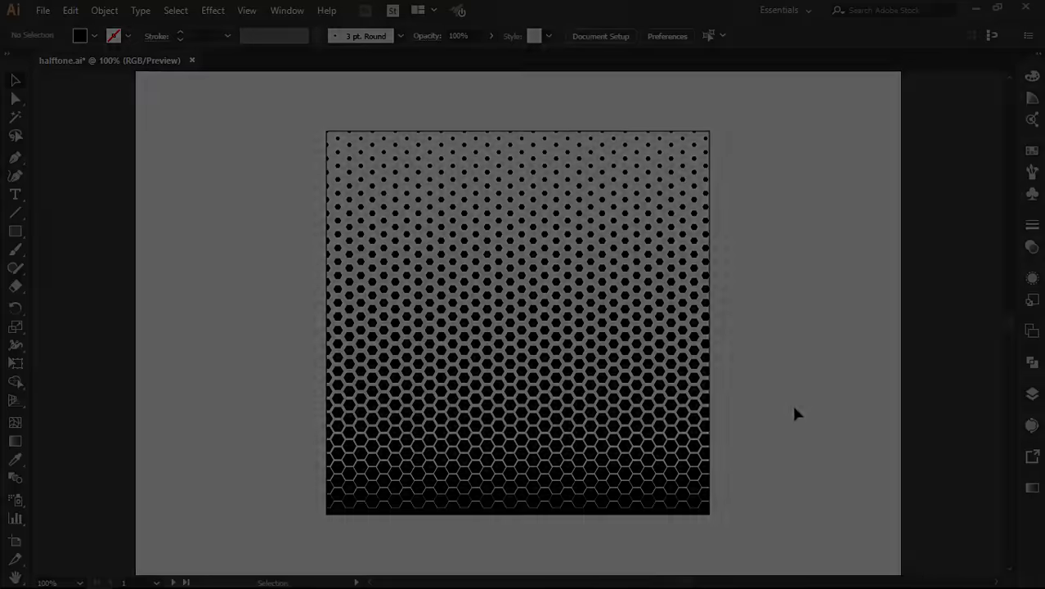